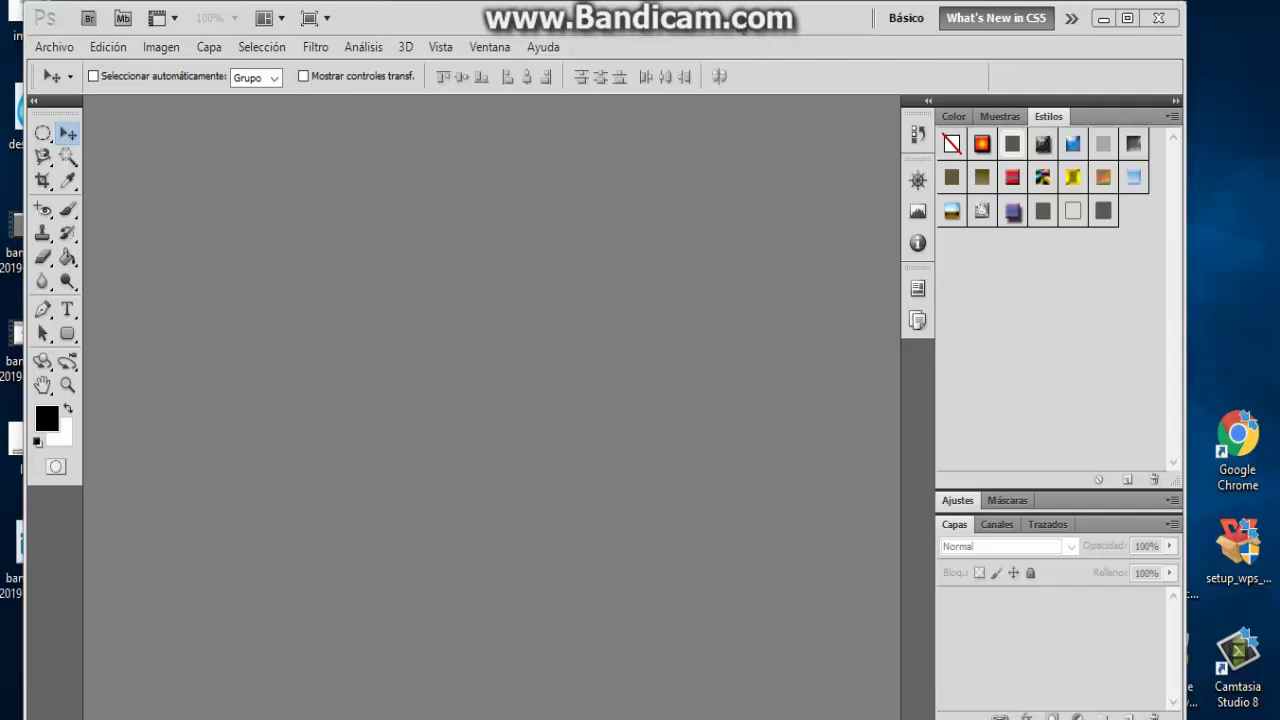
- Create a blank white 7 × 5 inch, 300 ppi document from the Fotografía preset
left_click(679, 31)
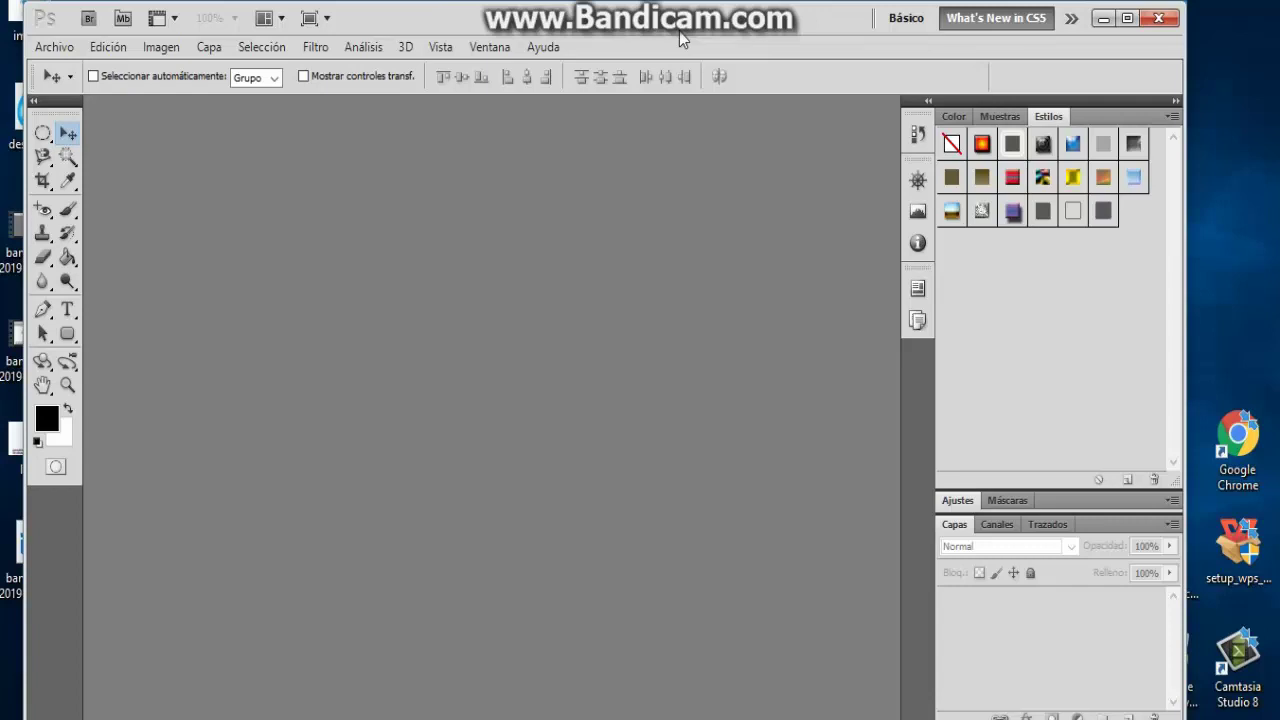
left_click(54, 47)
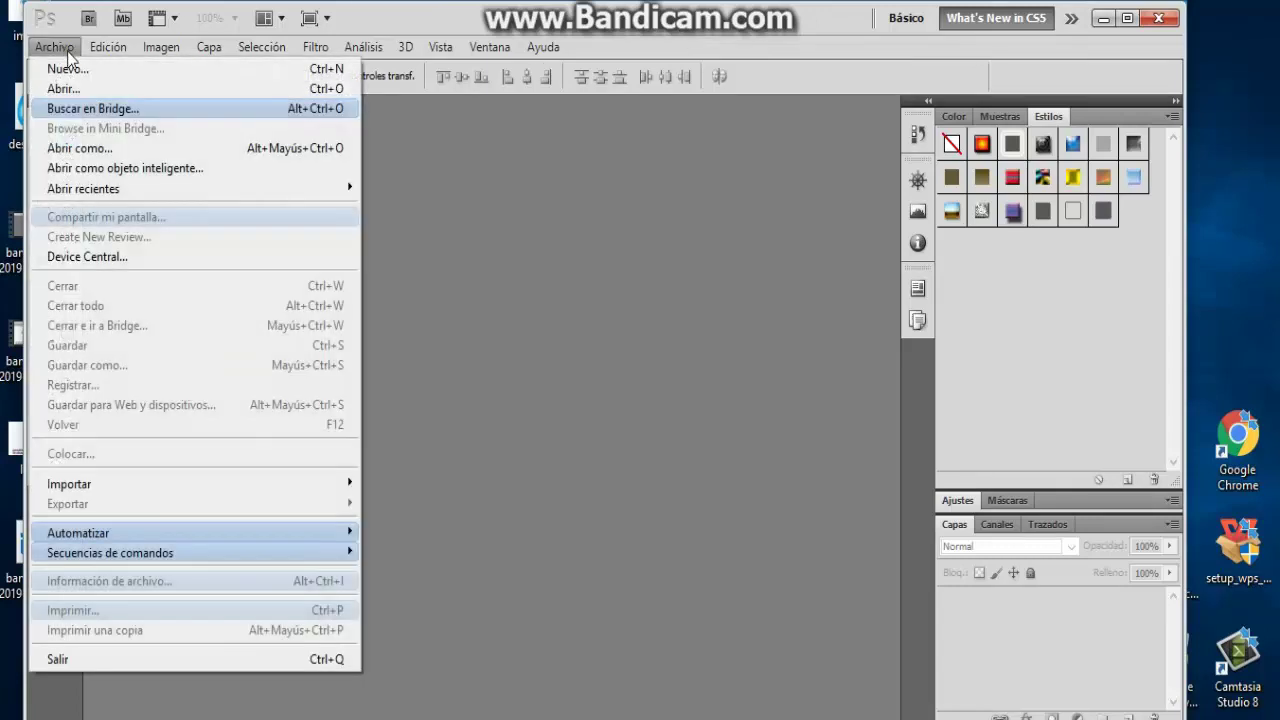
key("Escape")
left_click(70, 72)
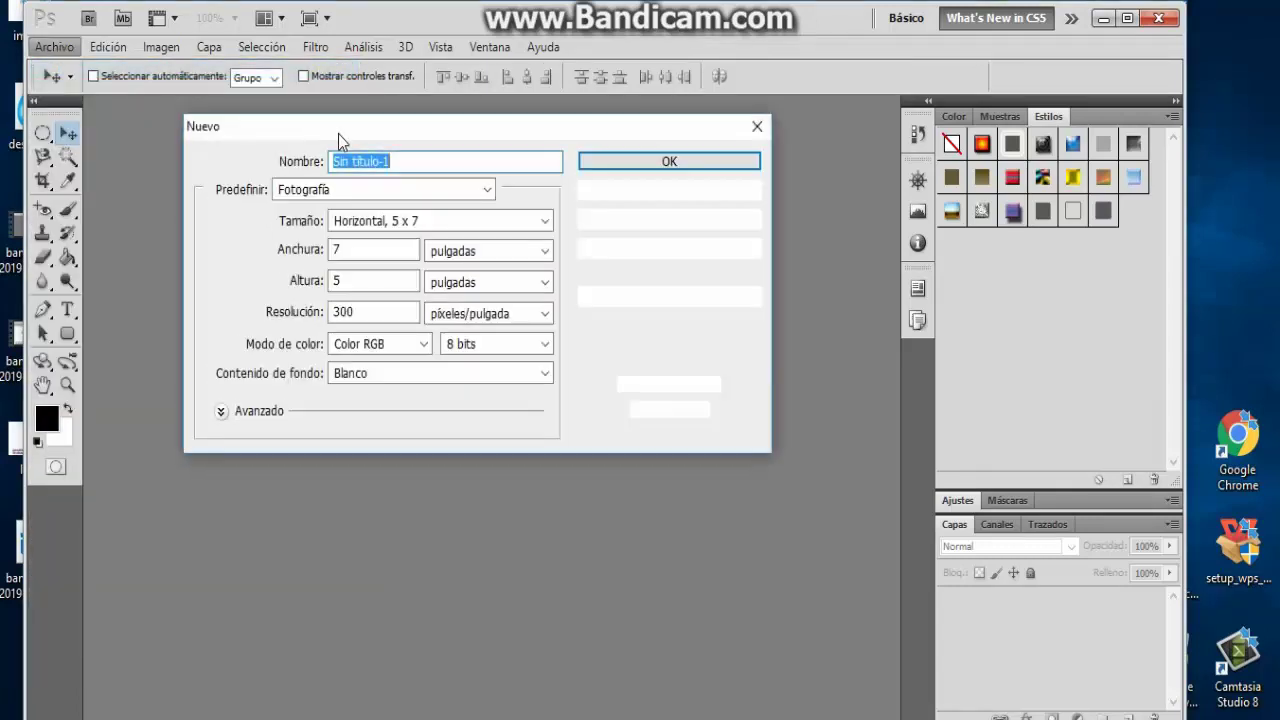
mouse_move(400, 128)
left_mouse_down()
mouse_move(392, 157)
mouse_move(409, 153)
left_mouse_up()
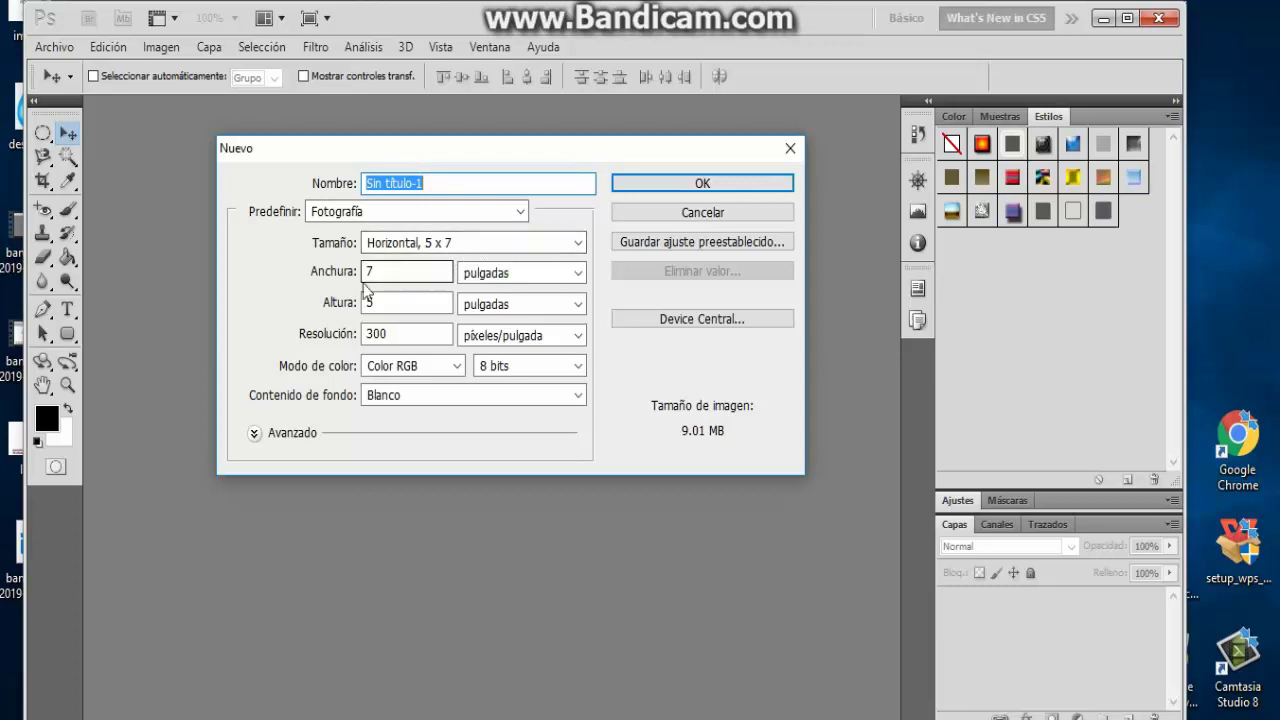
left_click(706, 186)
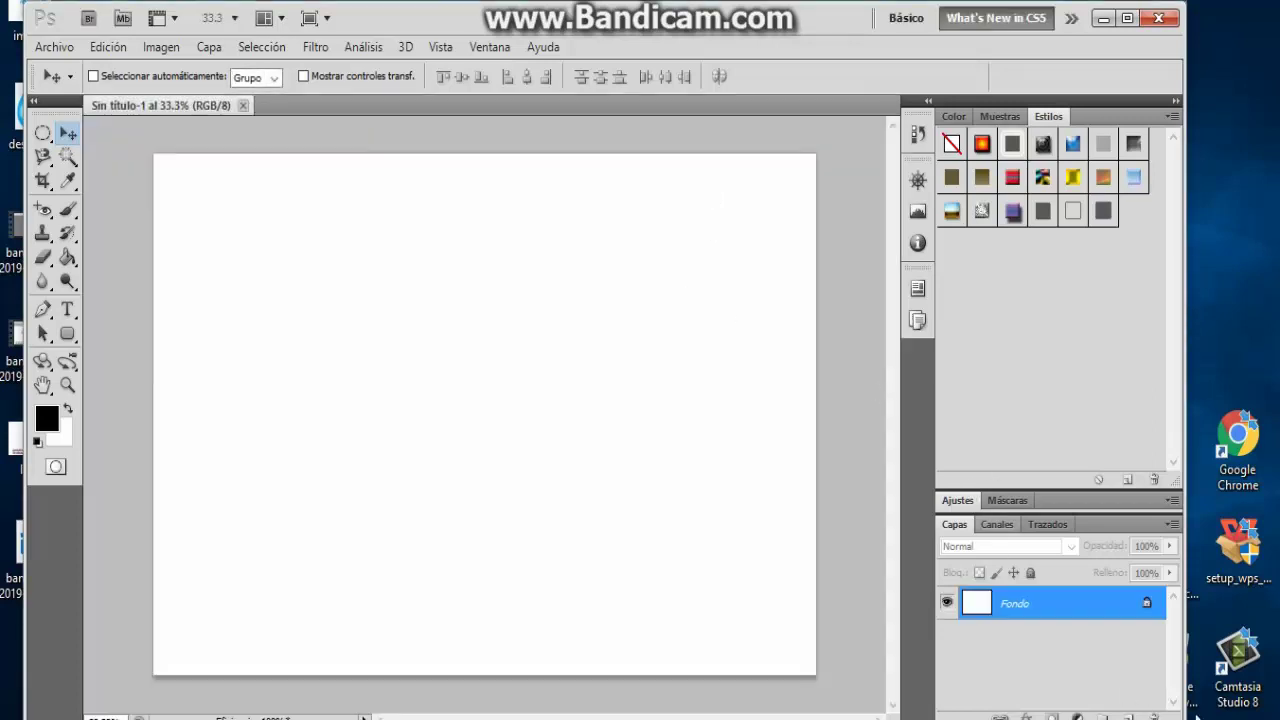
- Convert the locked Fondo layer into an editable layer named Capa 0, then select the Move tool
double_click(1147, 607)
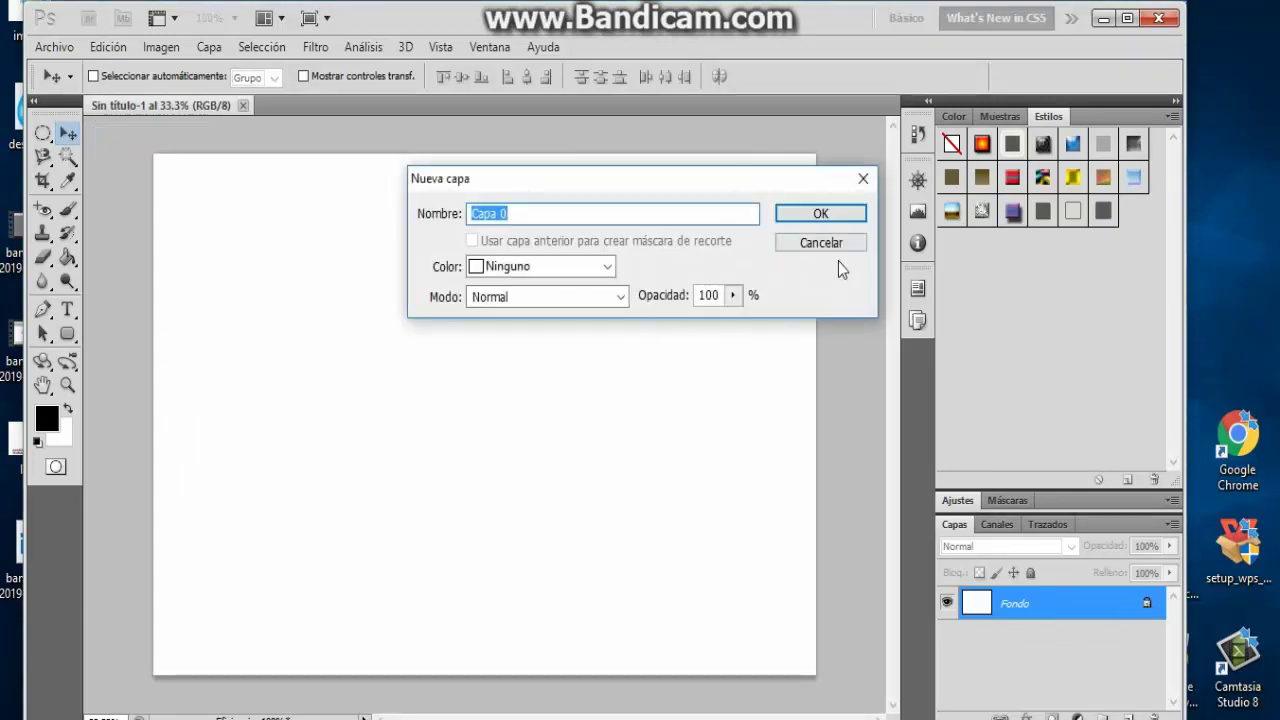
left_click(806, 222)
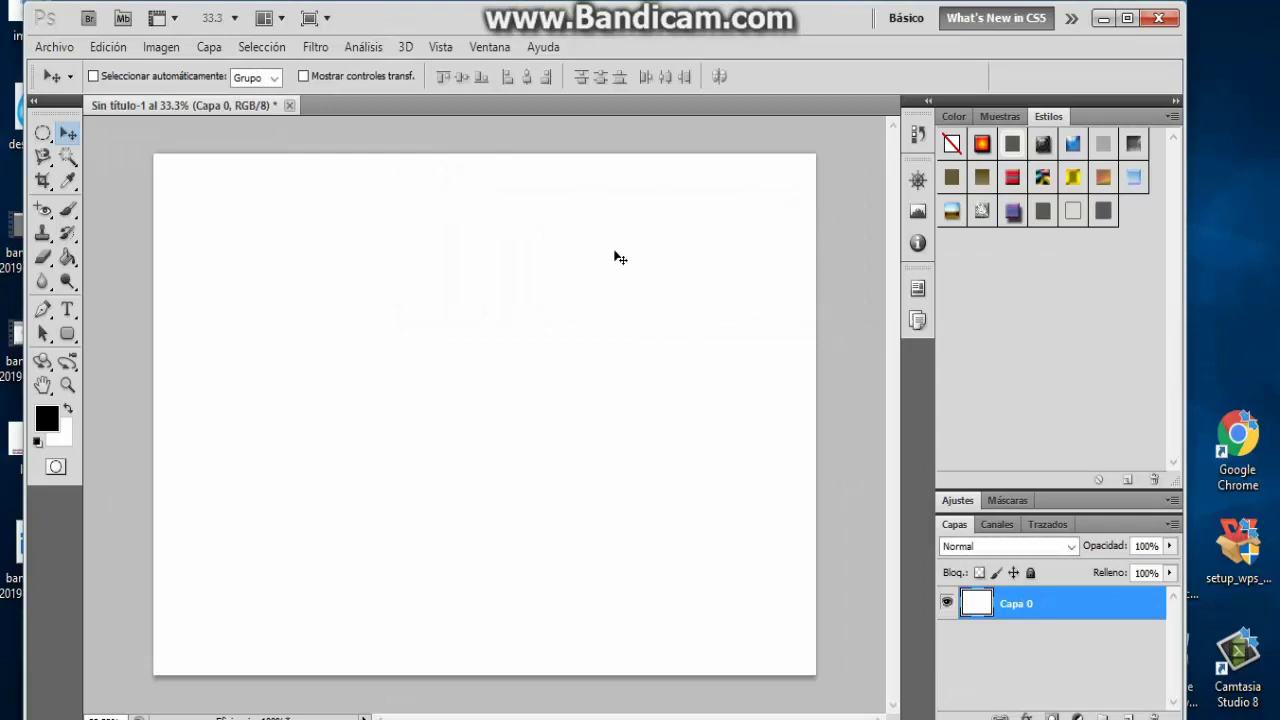
left_click(65, 388)
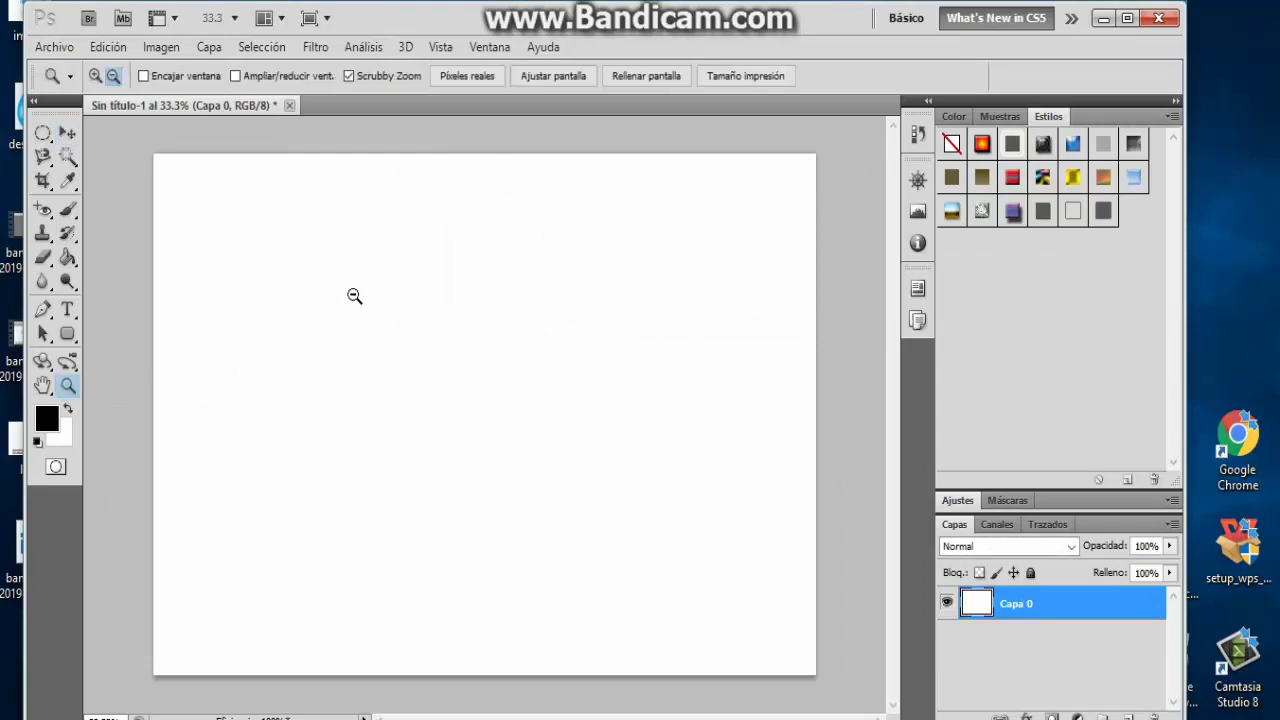
left_click(67, 133)
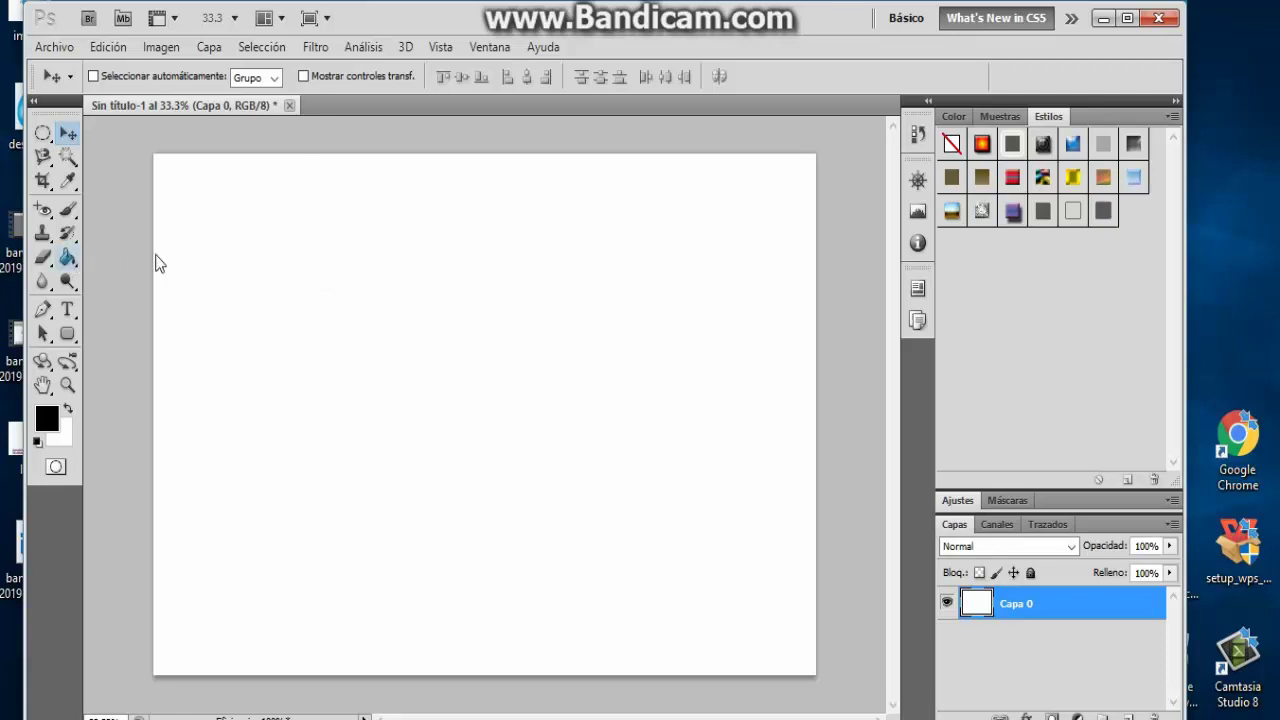
- Pick blue-violet #6459f1 as the foreground colour in the Color Picker
left_click(47, 418)
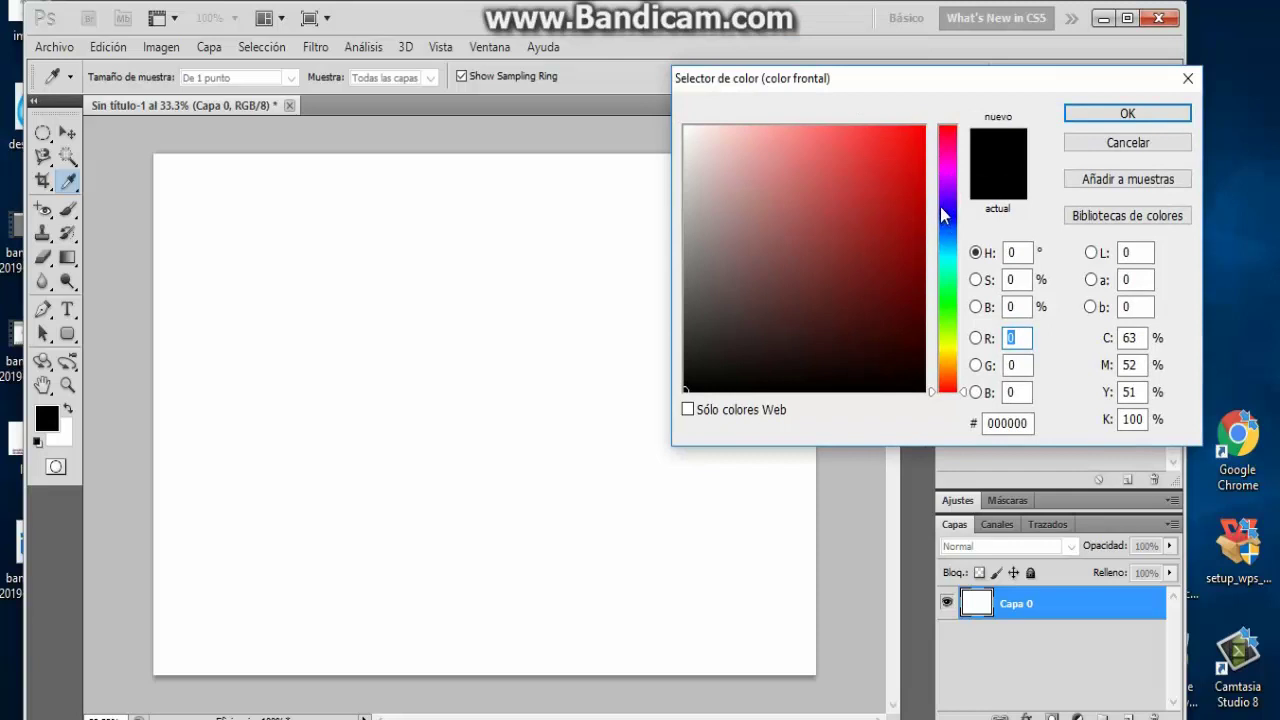
left_click(946, 184)
left_click(947, 197)
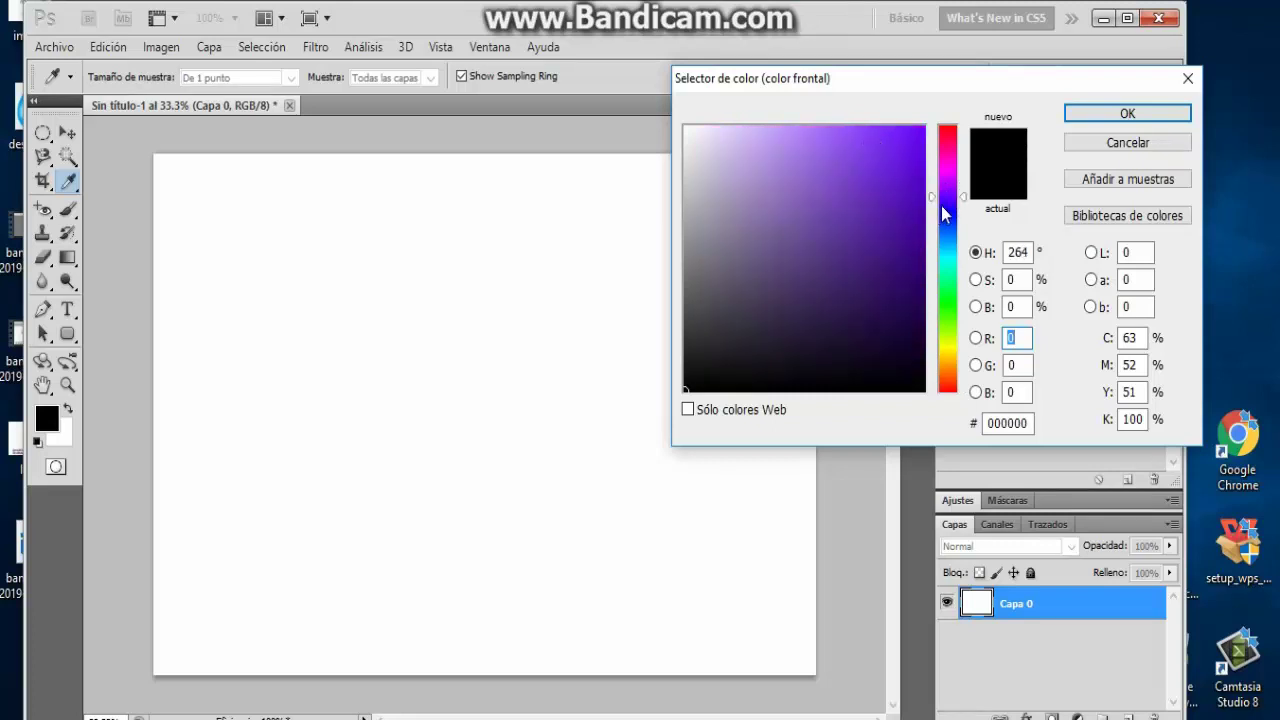
left_click_drag(941, 205, 932, 202)
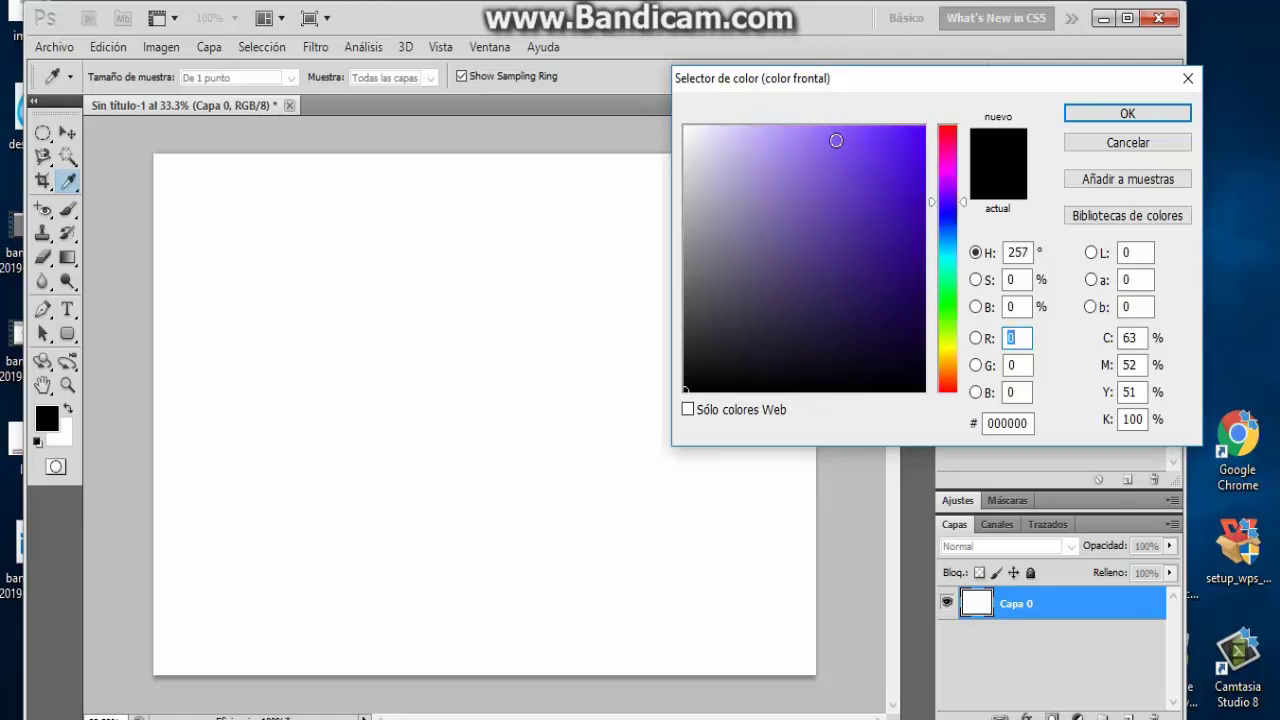
left_click(836, 141)
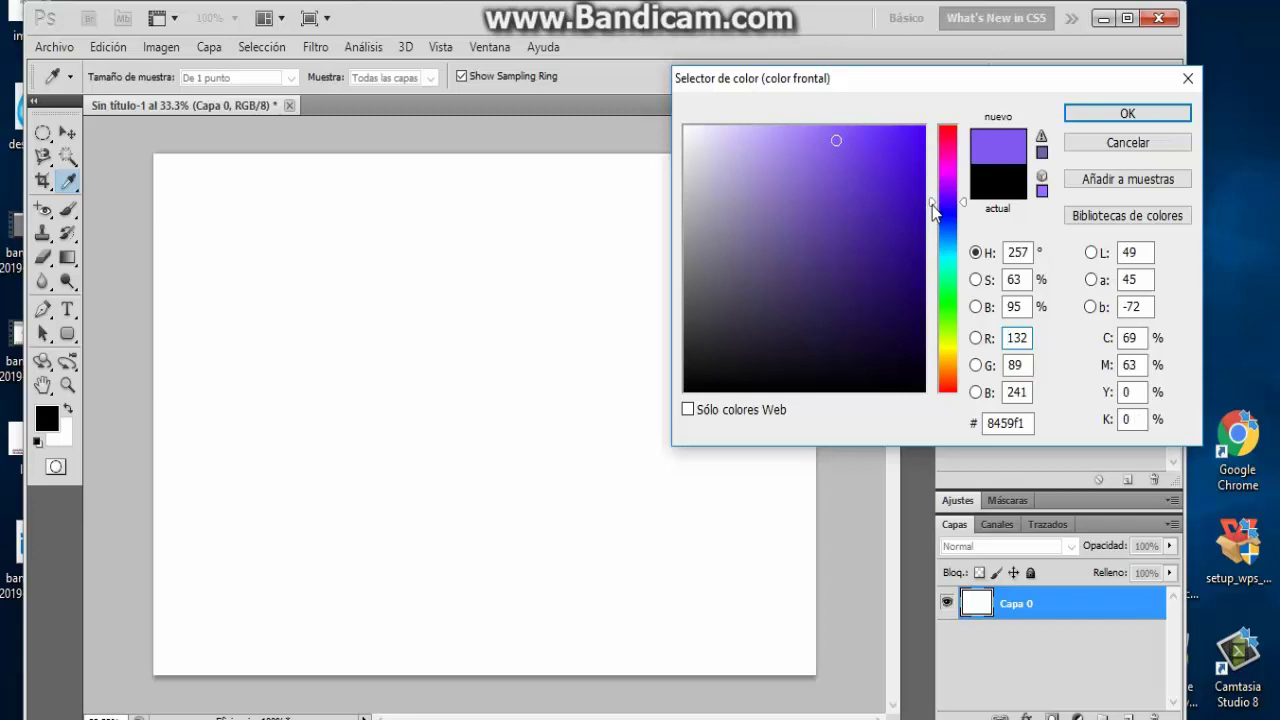
left_click_drag(933, 208, 933, 219)
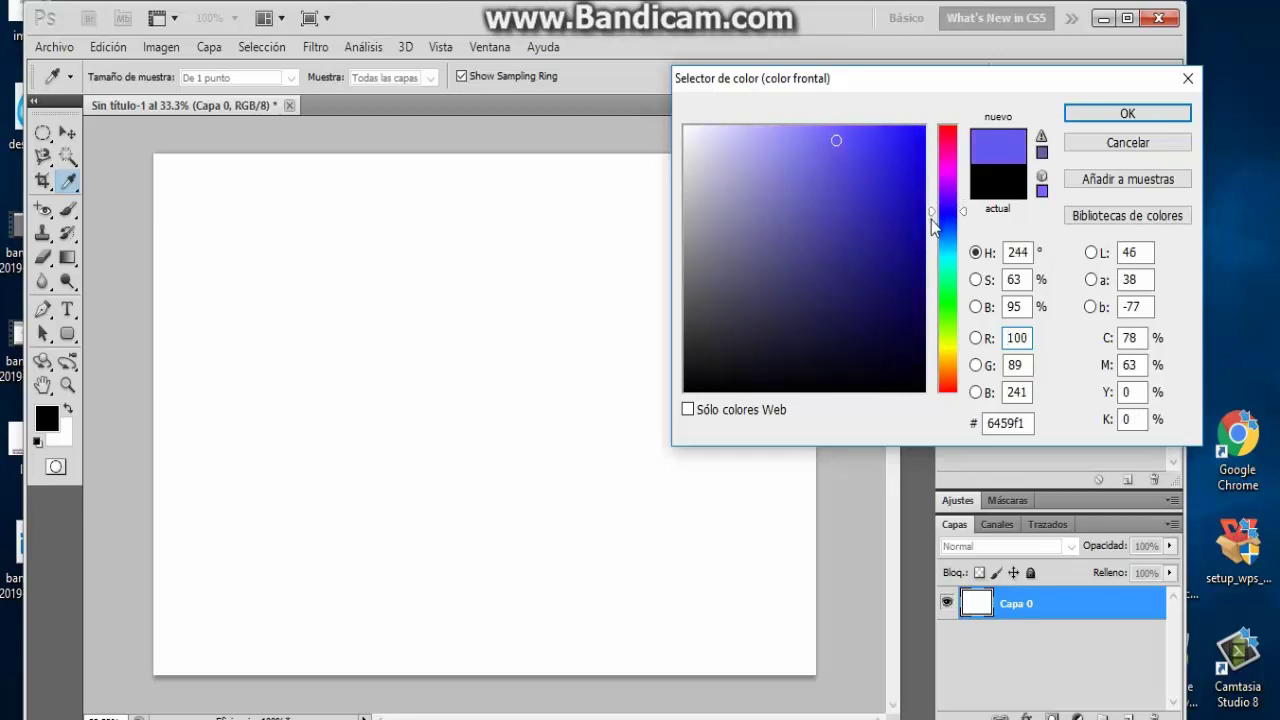
left_click(1117, 113)
- Pick light sky blue 50afeb as the background colour, with the Gradient tool active
key("g")
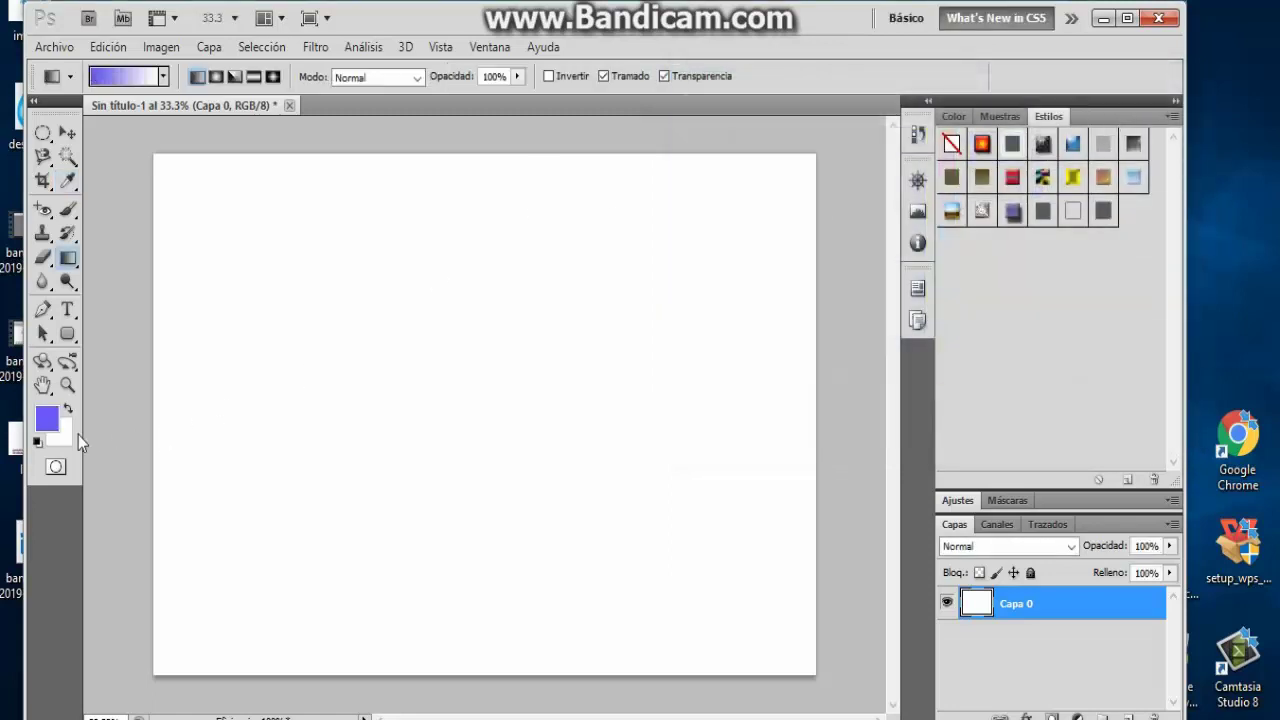
left_click(57, 438)
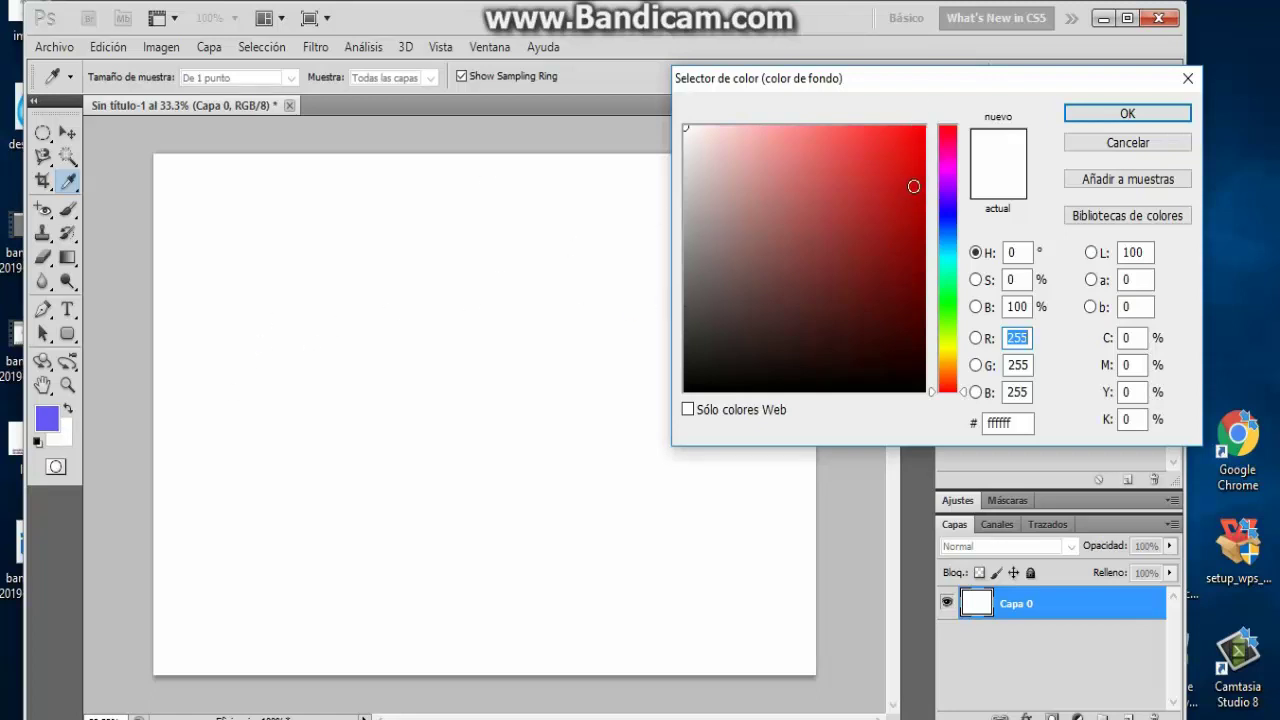
left_click(945, 242)
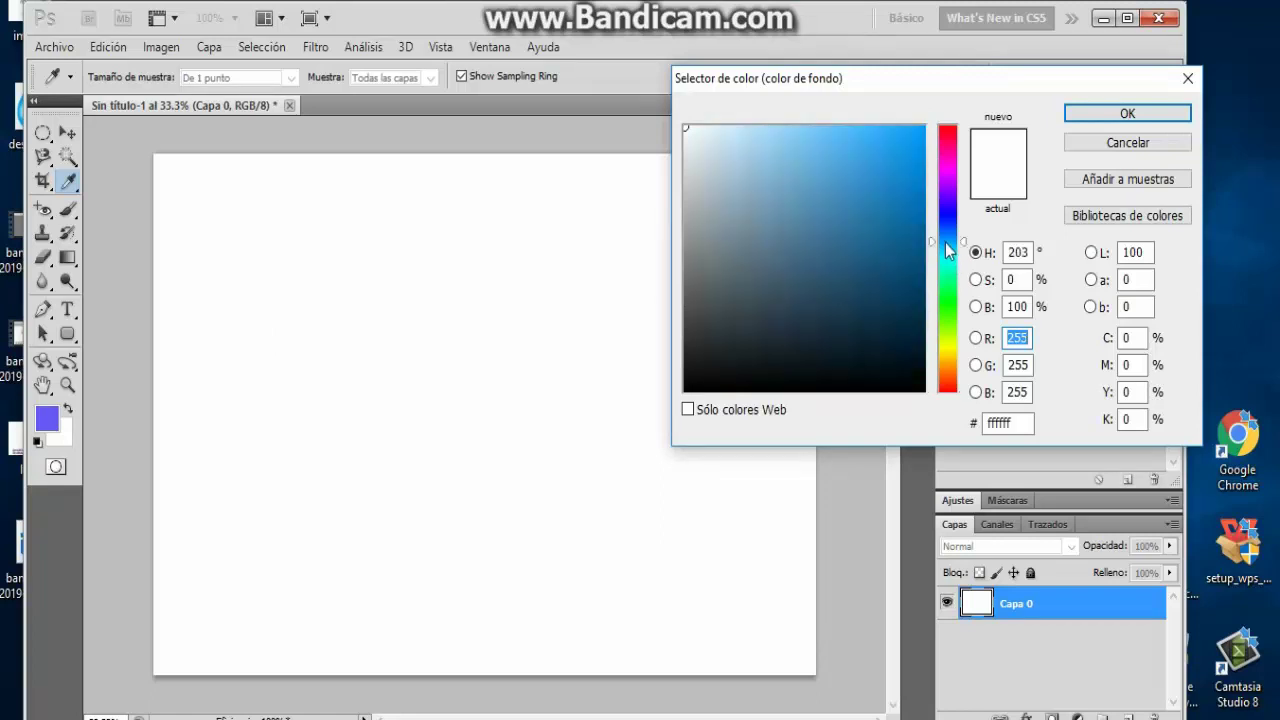
left_click(843, 143)
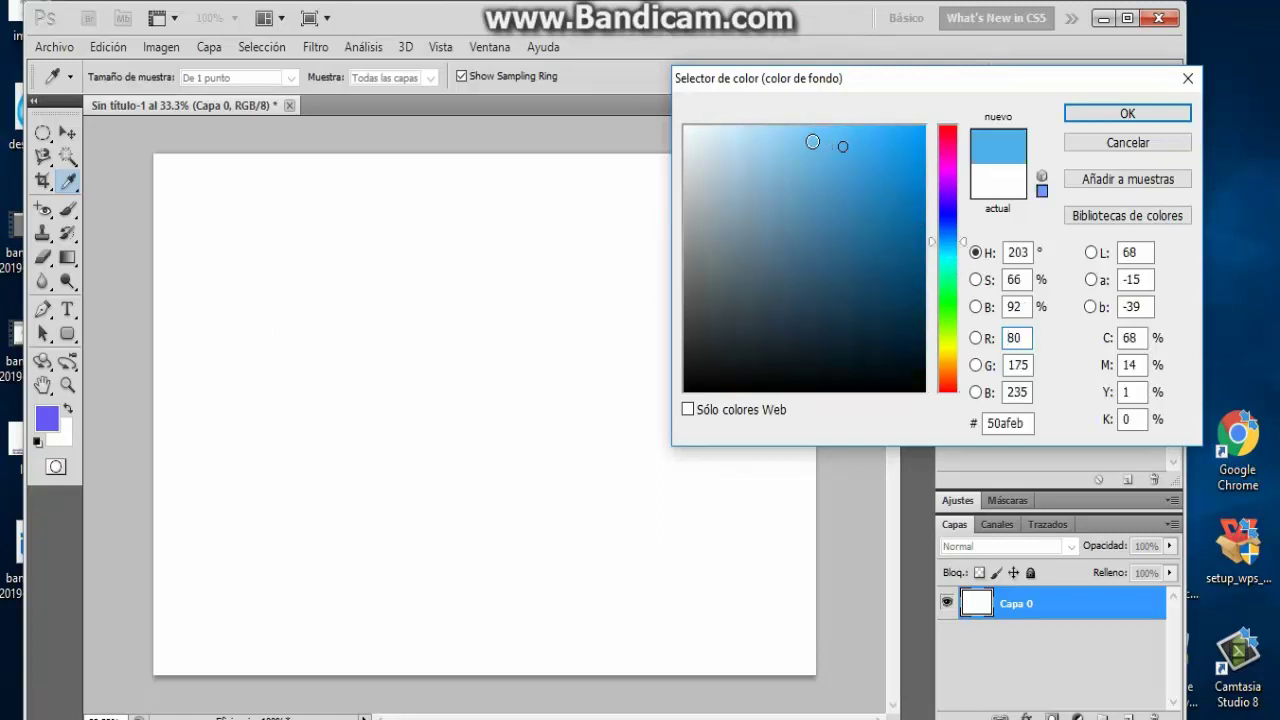
left_click(812, 140)
left_click(1127, 113)
key("g")
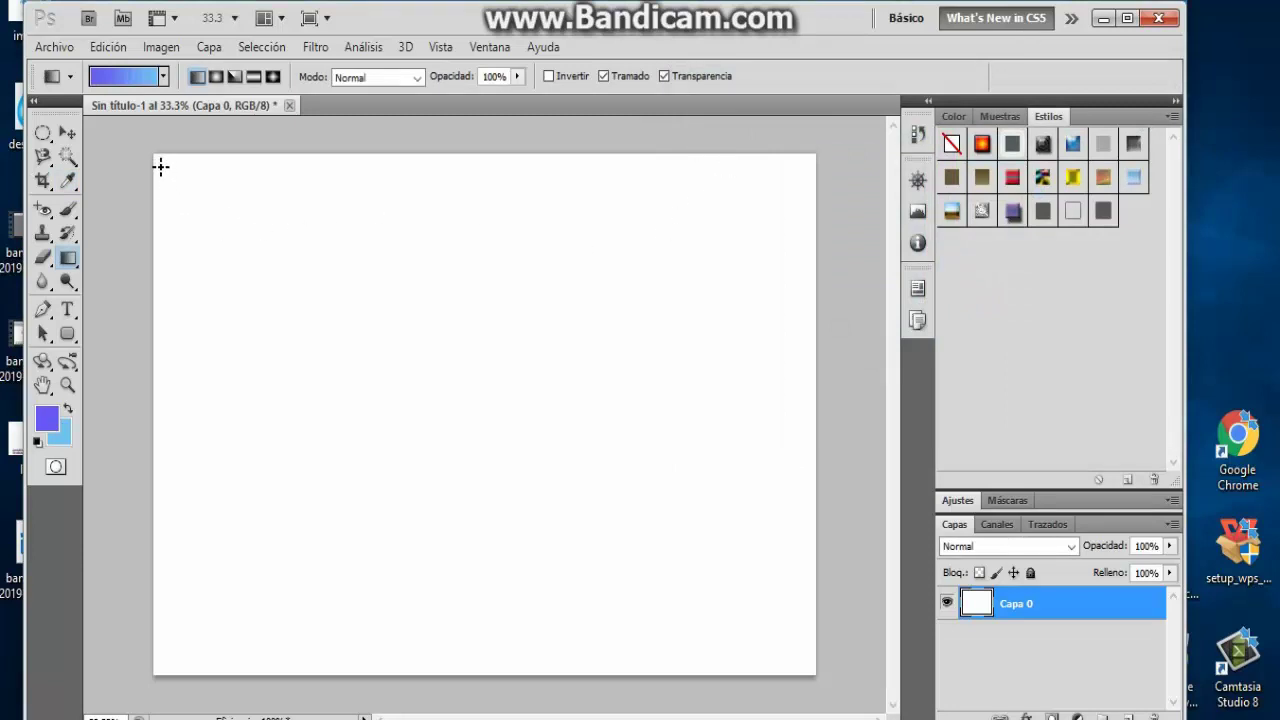
- Drag a linear gradient diagonally from the canvas's top-left corner to its bottom-right corner
left_click_drag(156, 159, 813, 670)
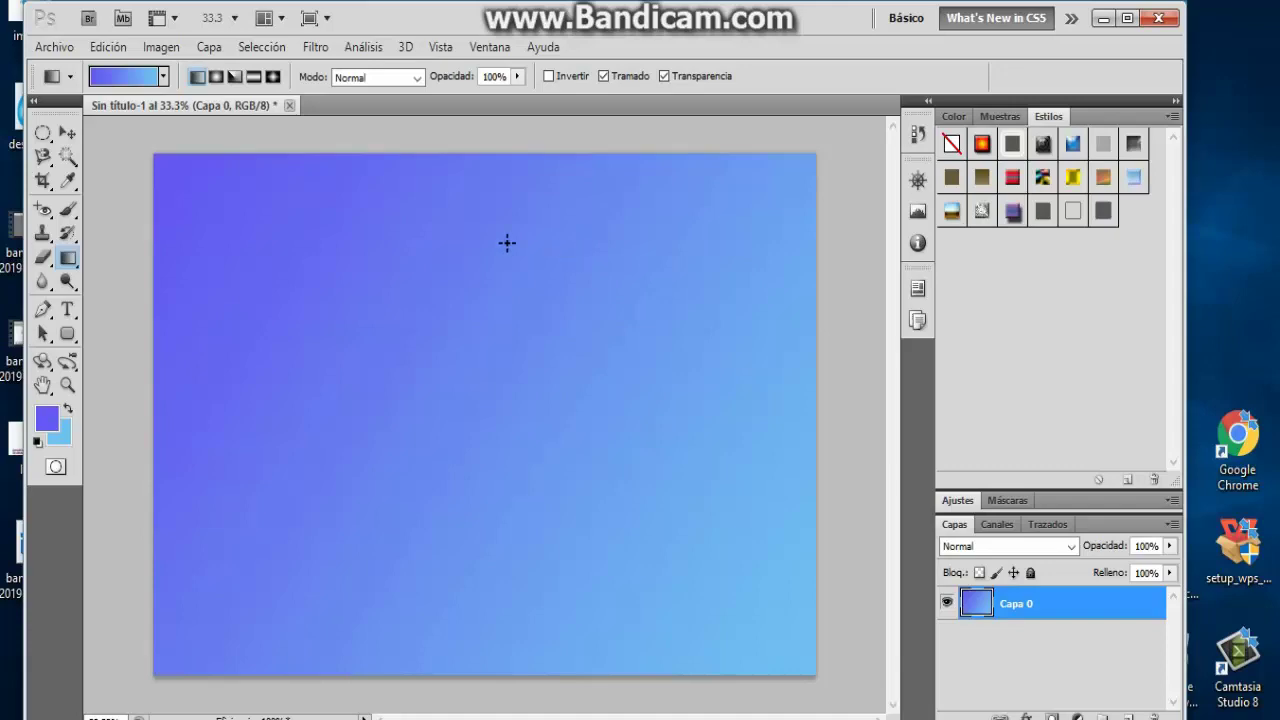
left_click(47, 50)
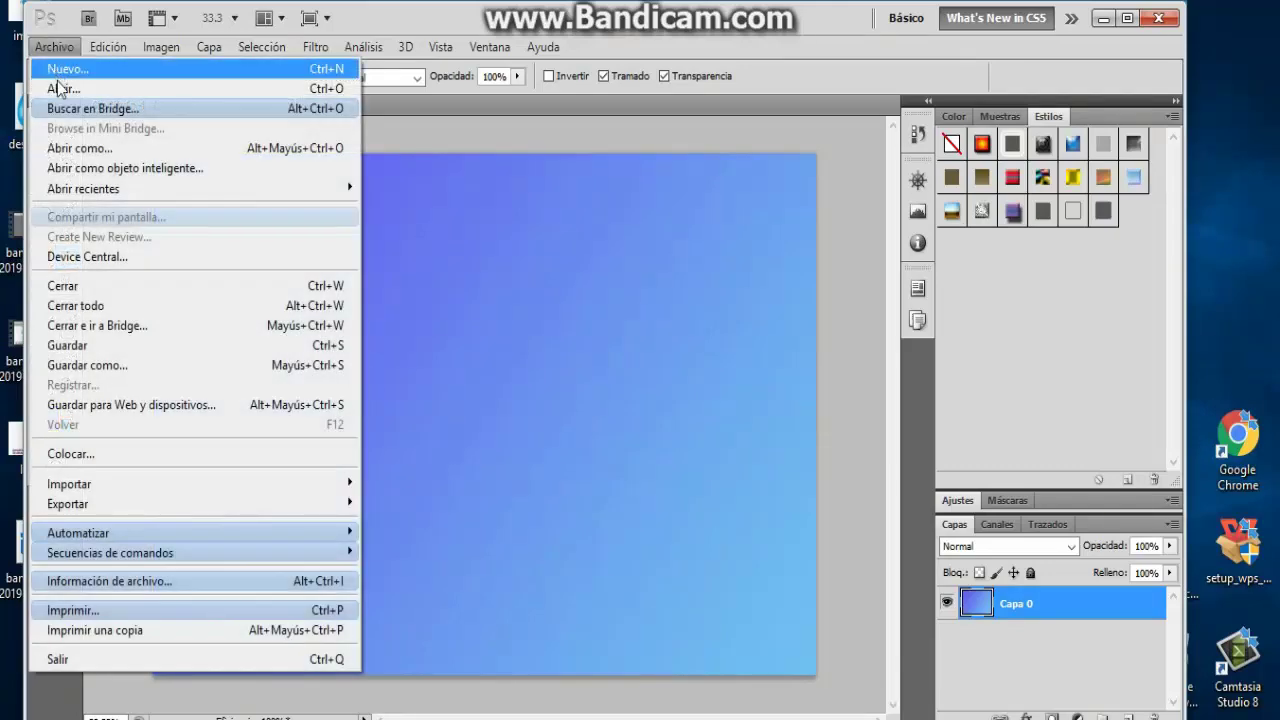
left_click(60, 88)
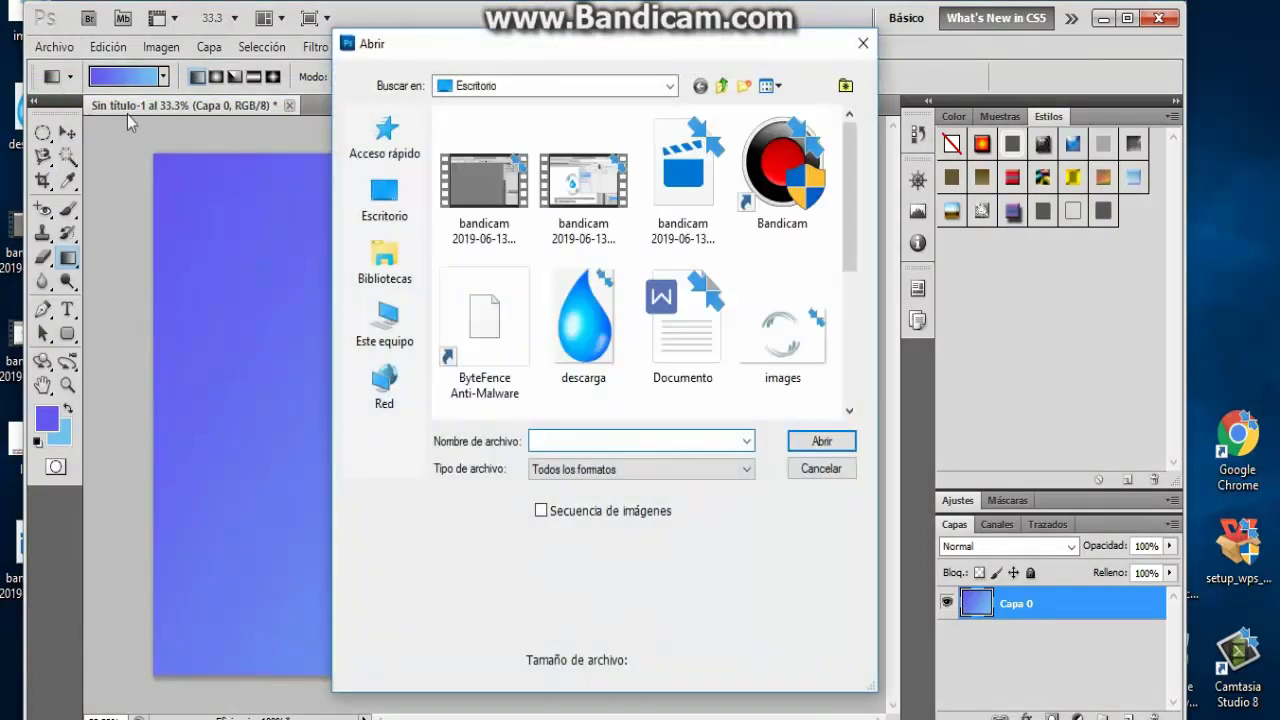
scroll(620, 325, "down", 3)
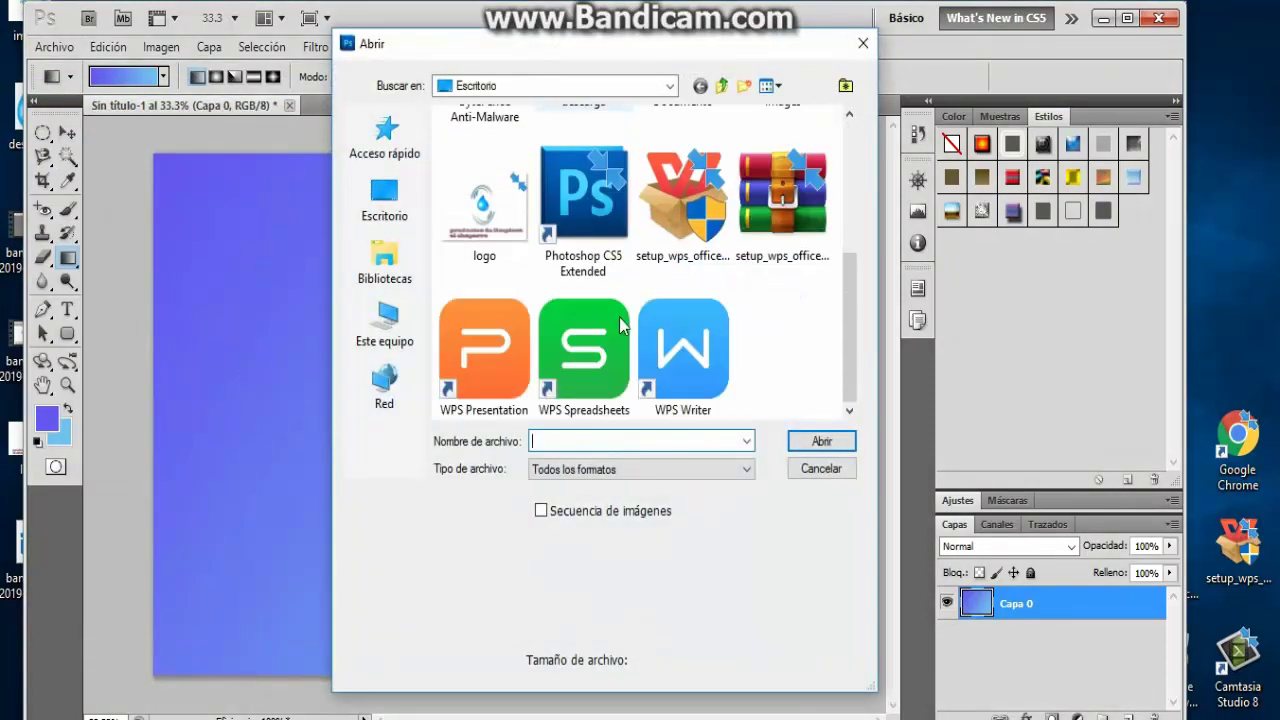
left_click(484, 205)
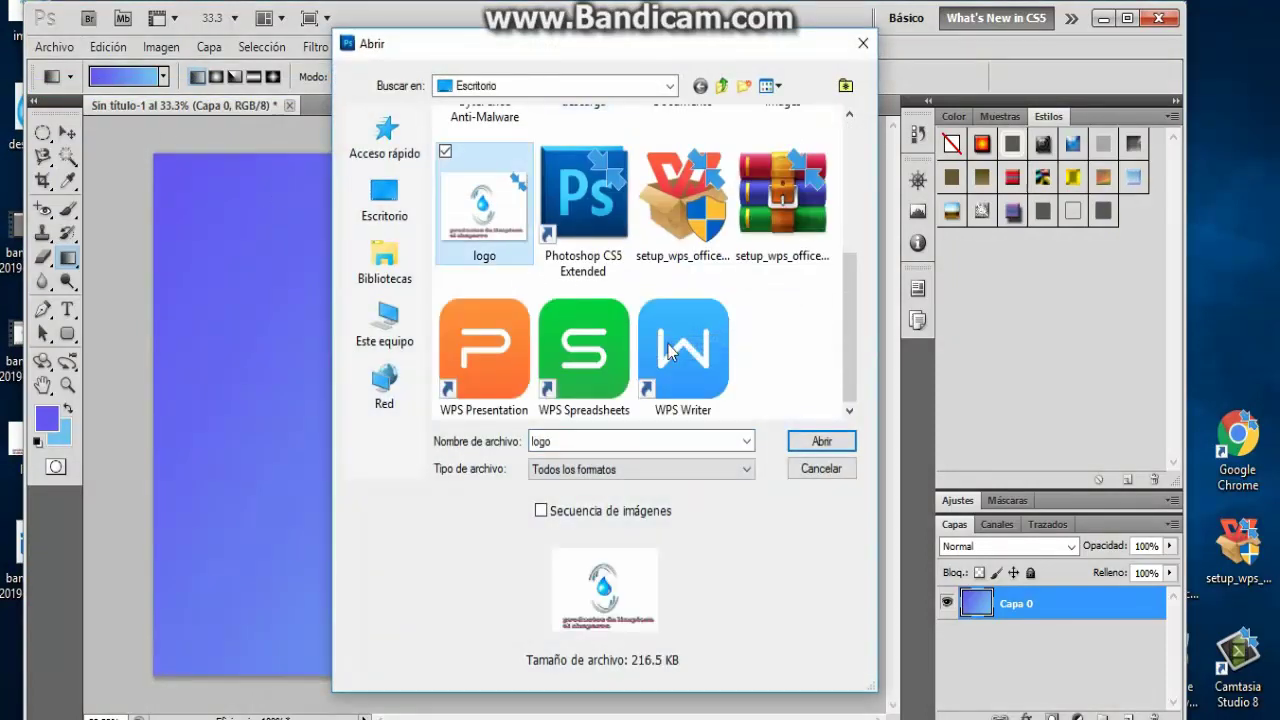
left_click(821, 441)
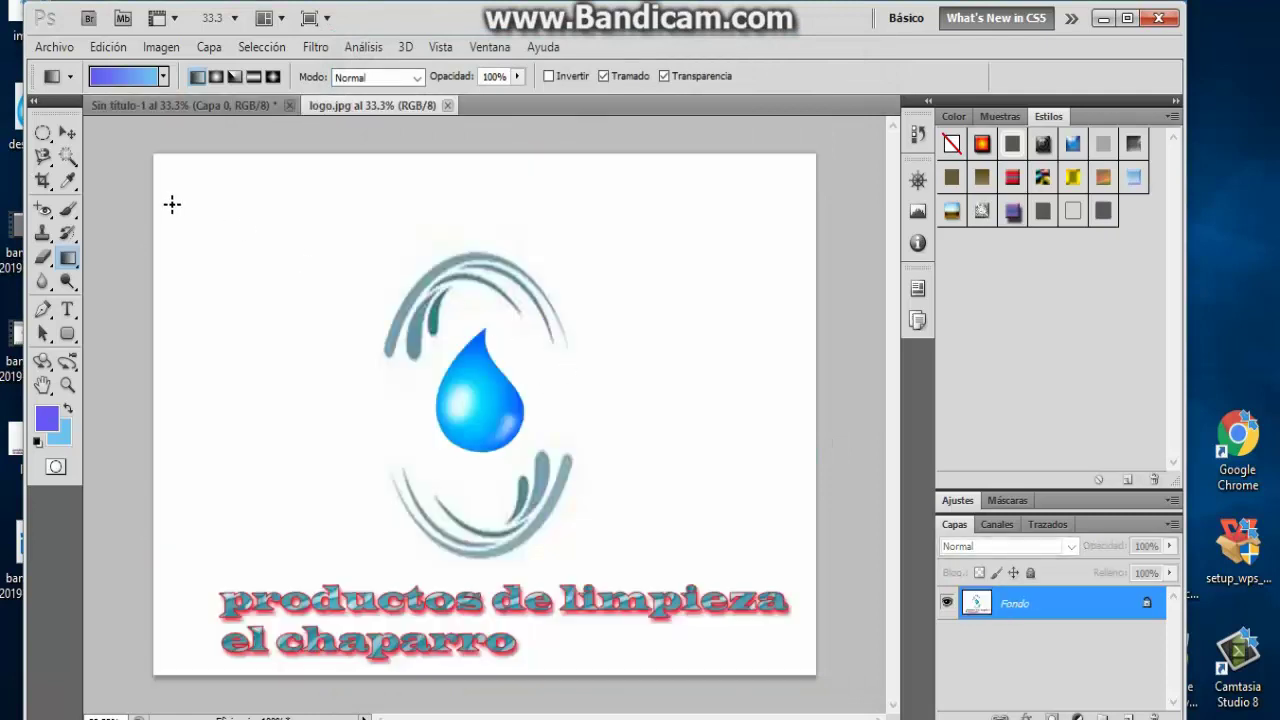
left_click(67, 132)
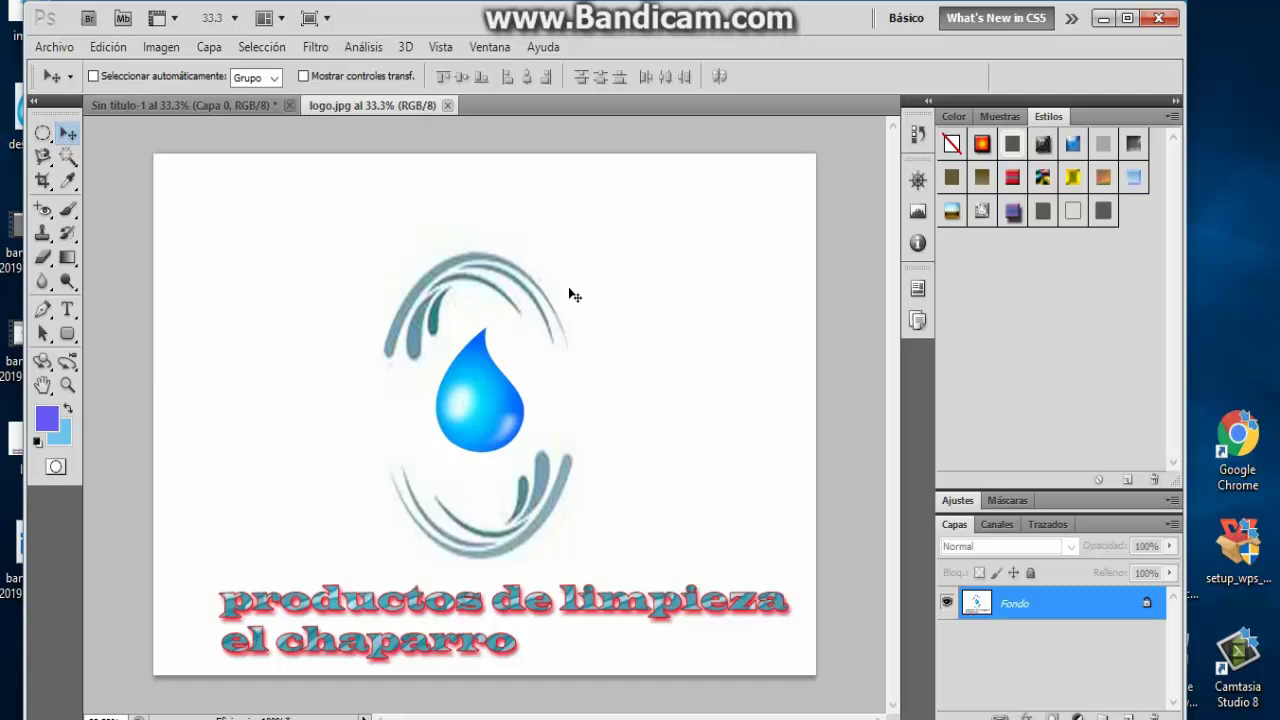
left_click(367, 522)
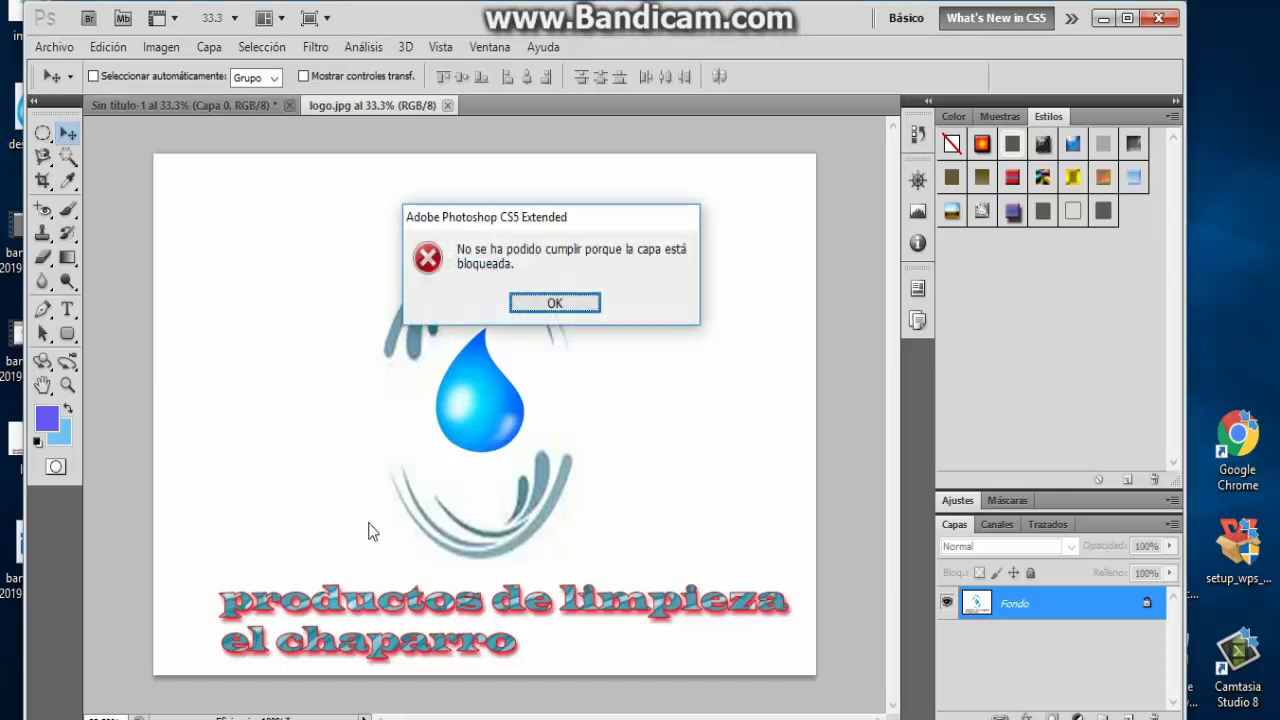
key("Return")
left_click(447, 105)
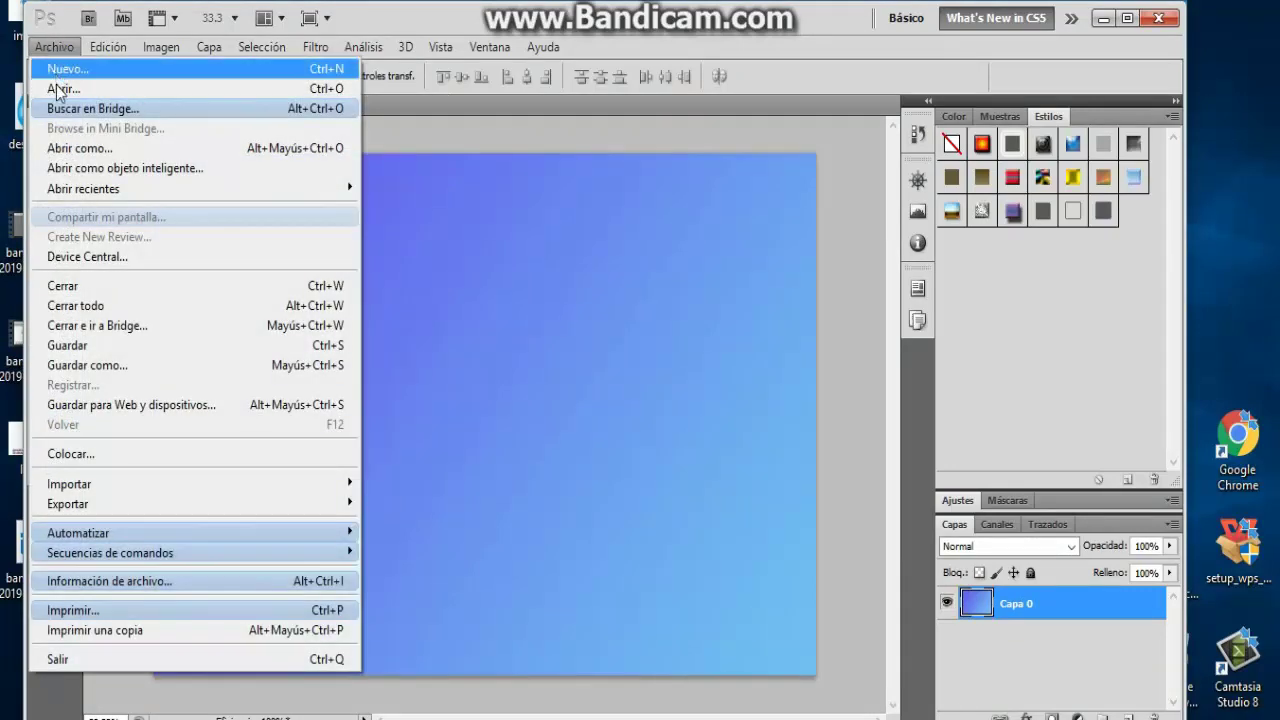
- Open logo.jpg and drag it into Sin título-1 as new layer Capa 1
left_click(63, 88)
scroll(600, 300, "down", 3)
left_click(484, 205)
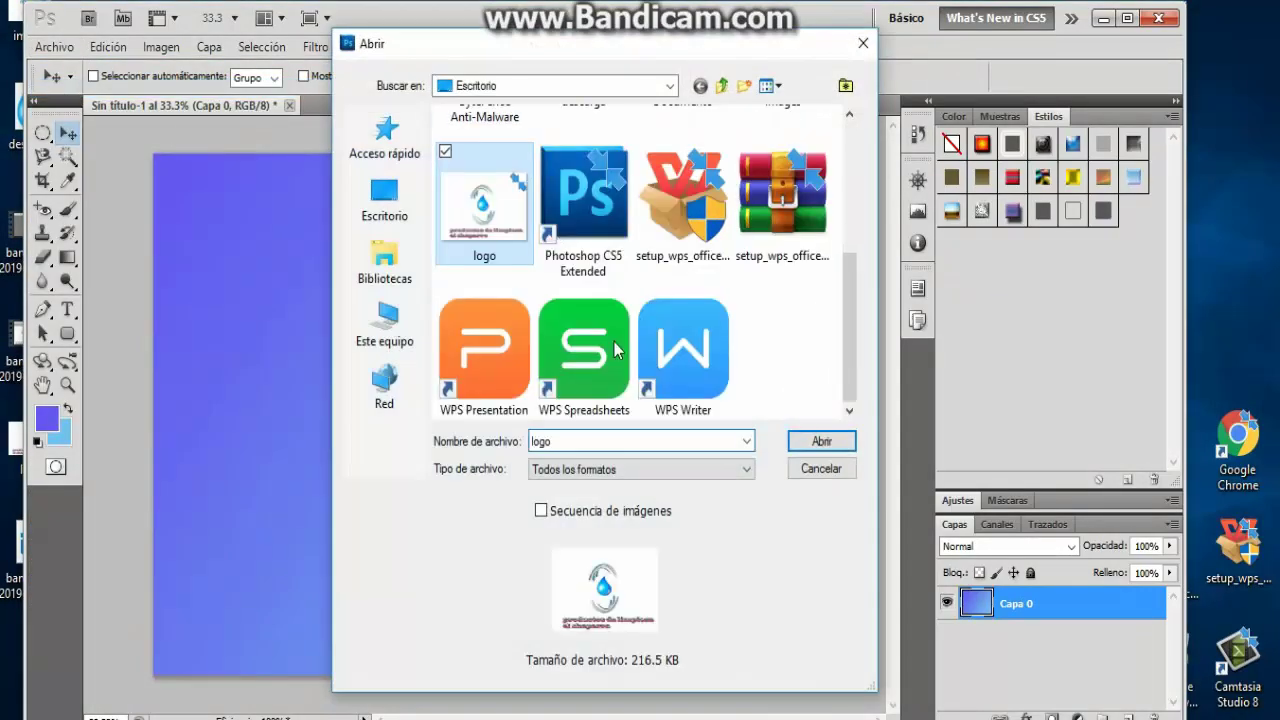
key("Return")
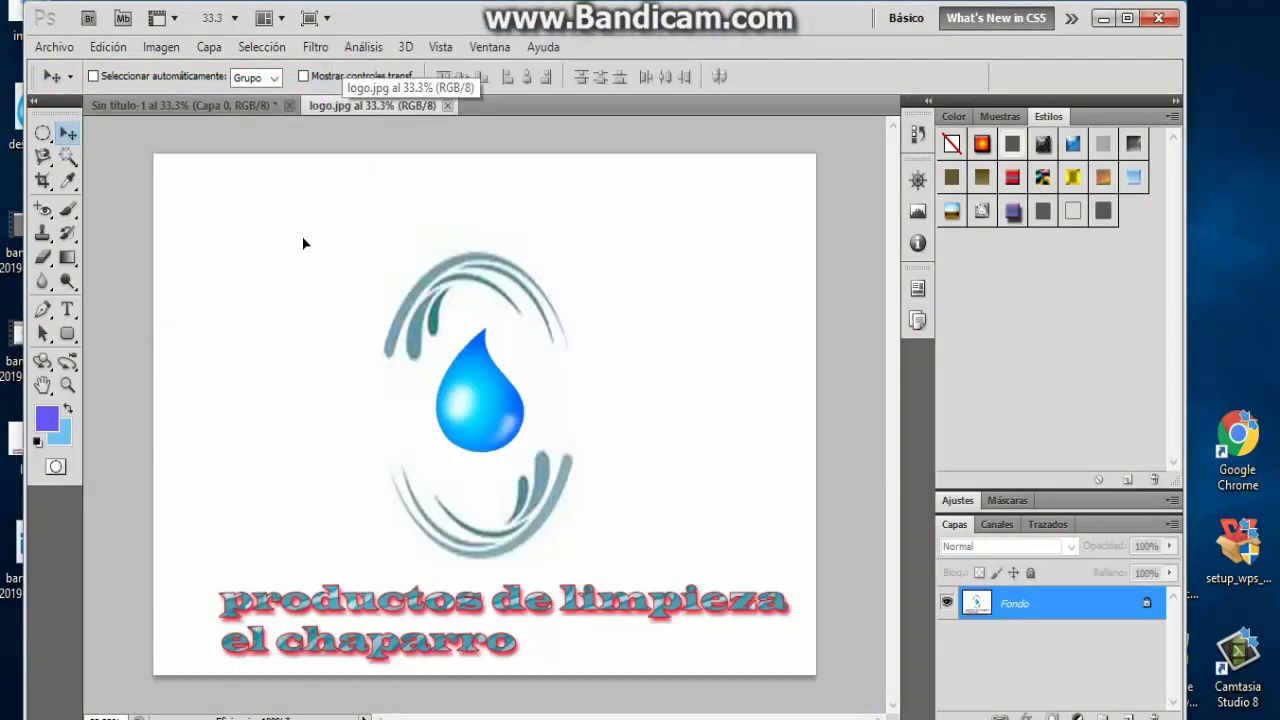
left_click_drag(203, 111, 392, 258)
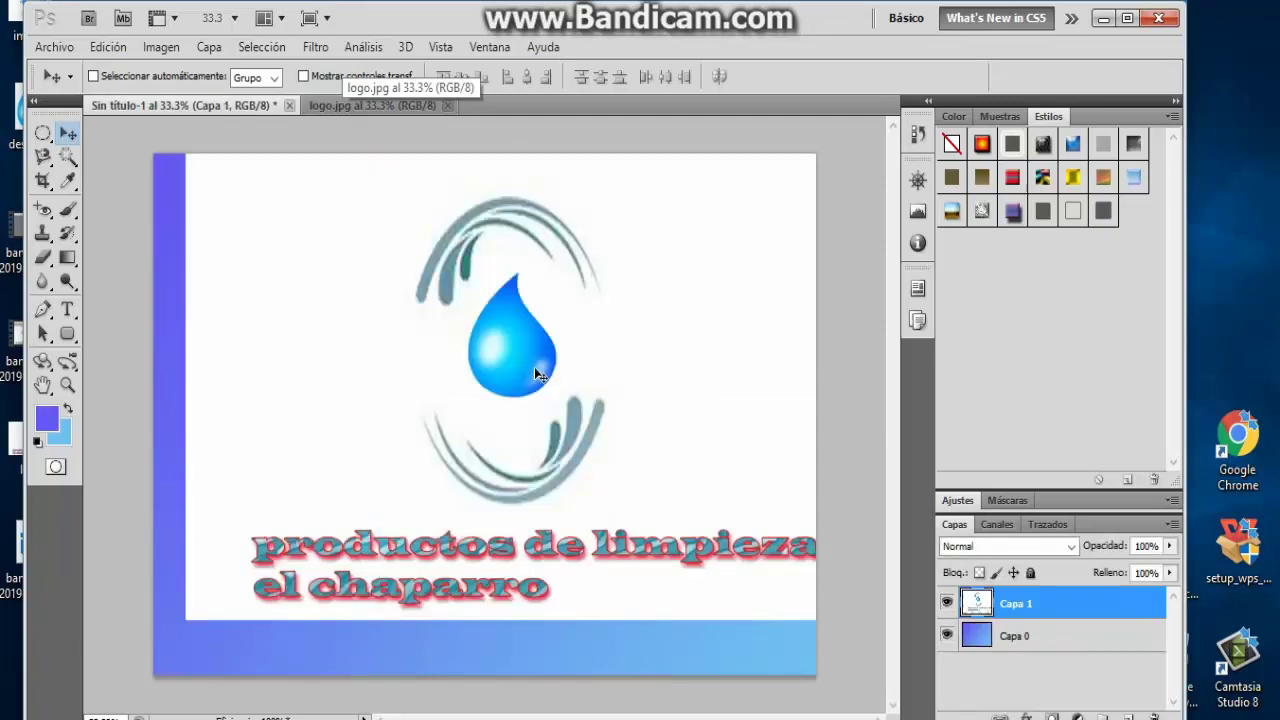
mouse_move(534, 367)
left_mouse_down()
mouse_move(550, 407)
mouse_move(492, 393)
left_mouse_up()
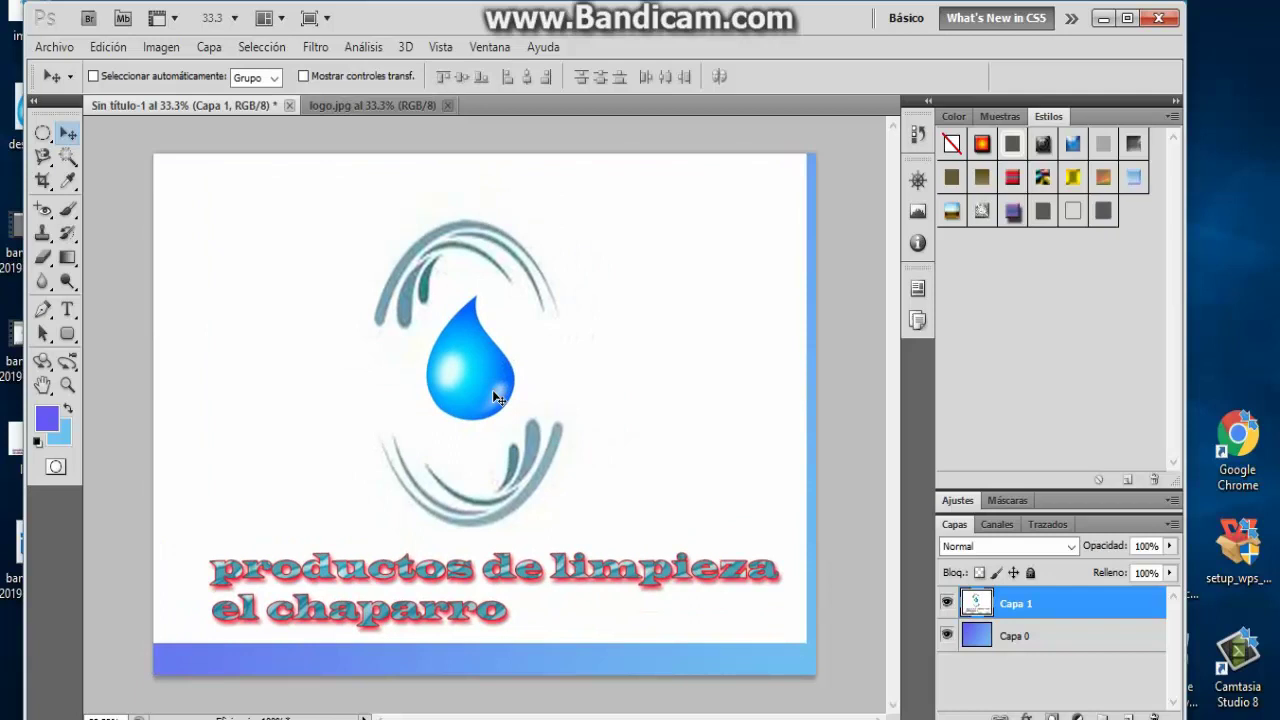
key("ctrl+t")
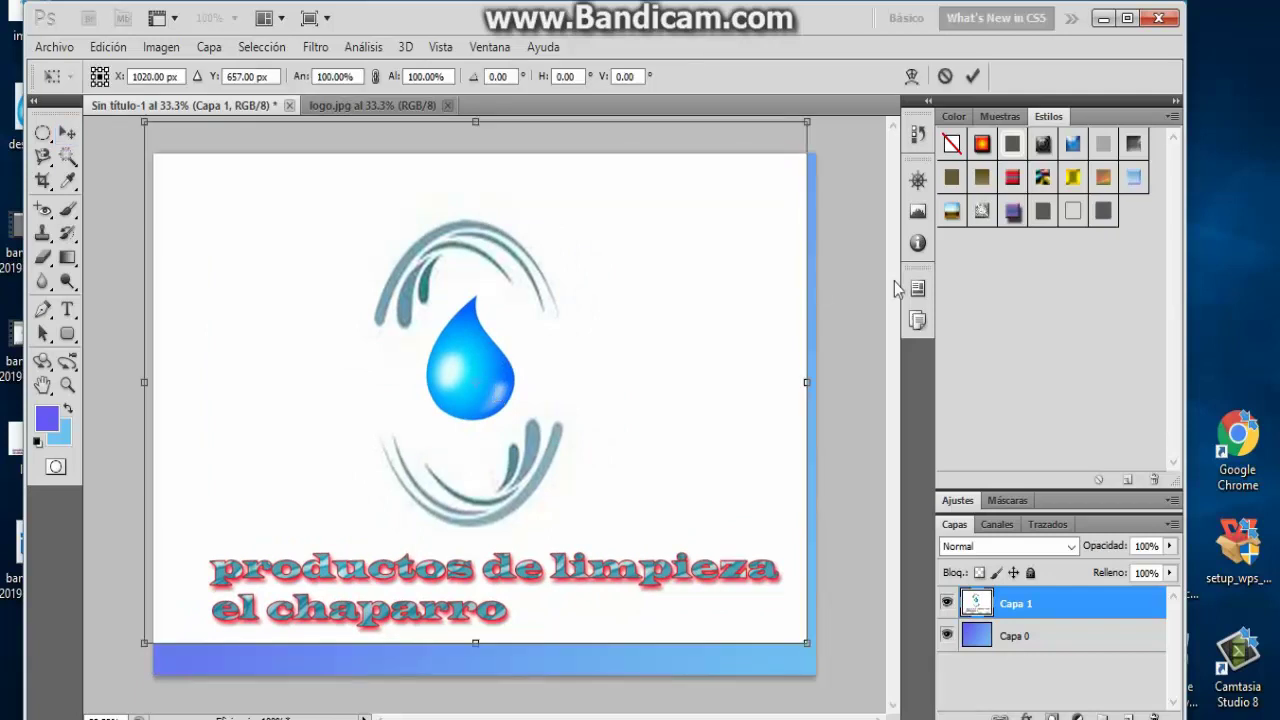
- Scale the logo to about 26% × 32% and place it in the top-left corner
mouse_move(806, 122)
left_mouse_down()
mouse_move(674, 248)
mouse_move(577, 309)
left_mouse_up()
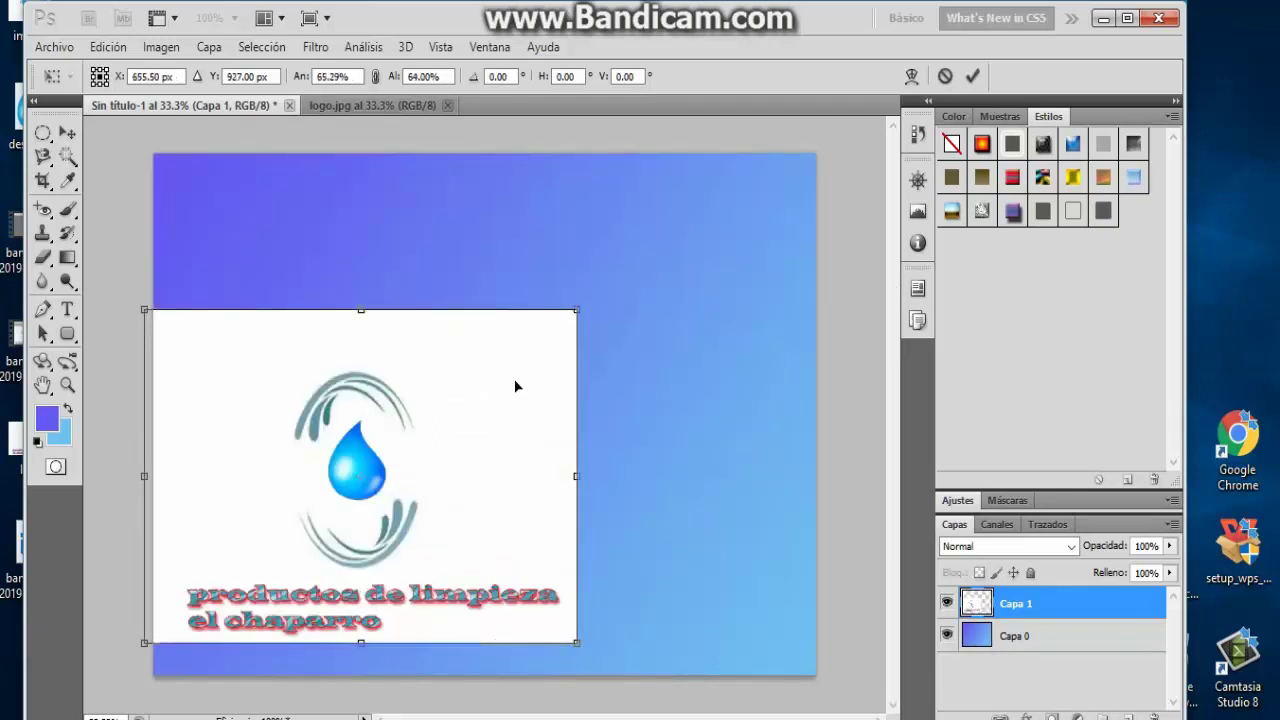
left_click_drag(497, 437, 535, 340)
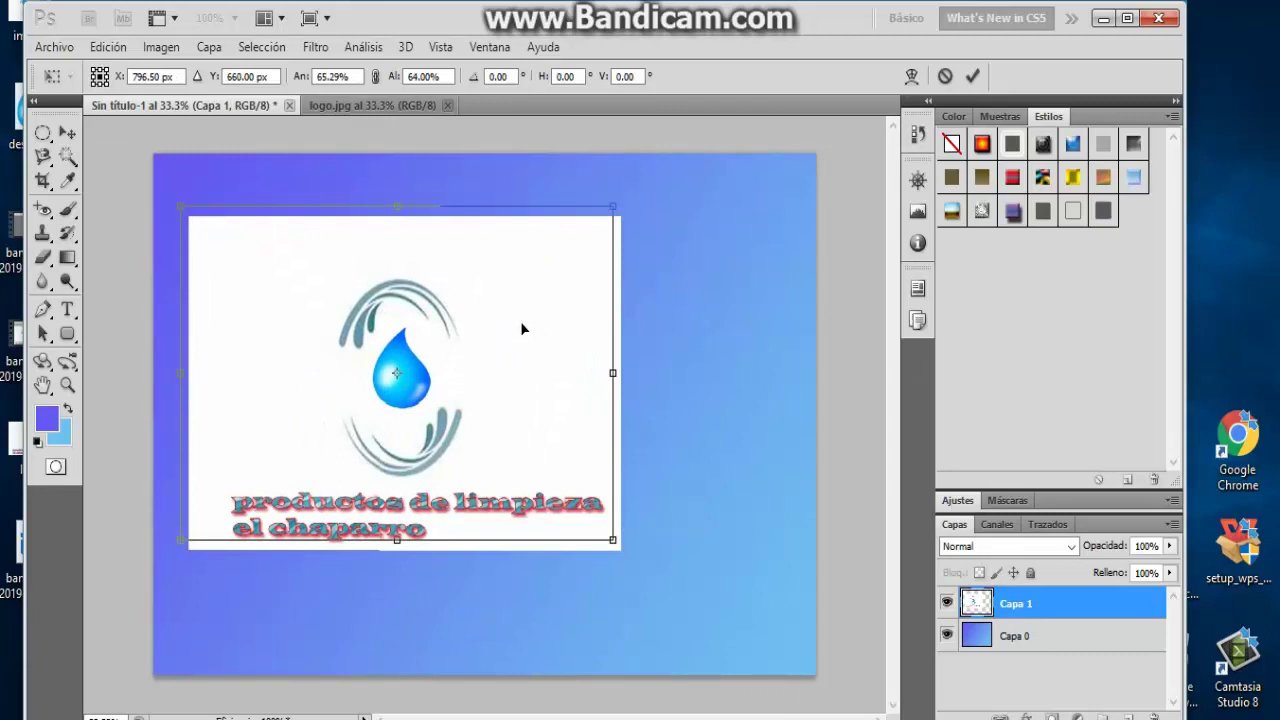
left_click_drag(521, 328, 577, 239)
mouse_move(590, 171)
left_mouse_down()
mouse_move(416, 334)
mouse_move(359, 370)
mouse_move(334, 336)
left_mouse_up()
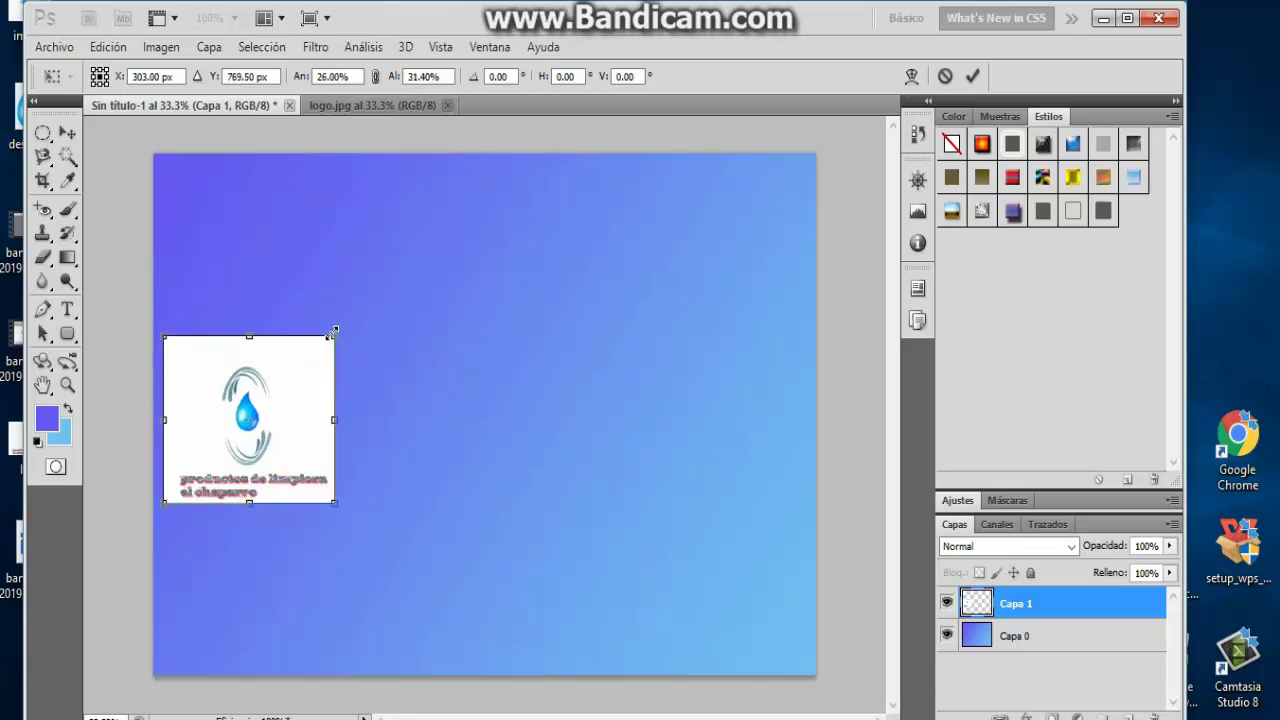
left_click_drag(297, 421, 289, 276)
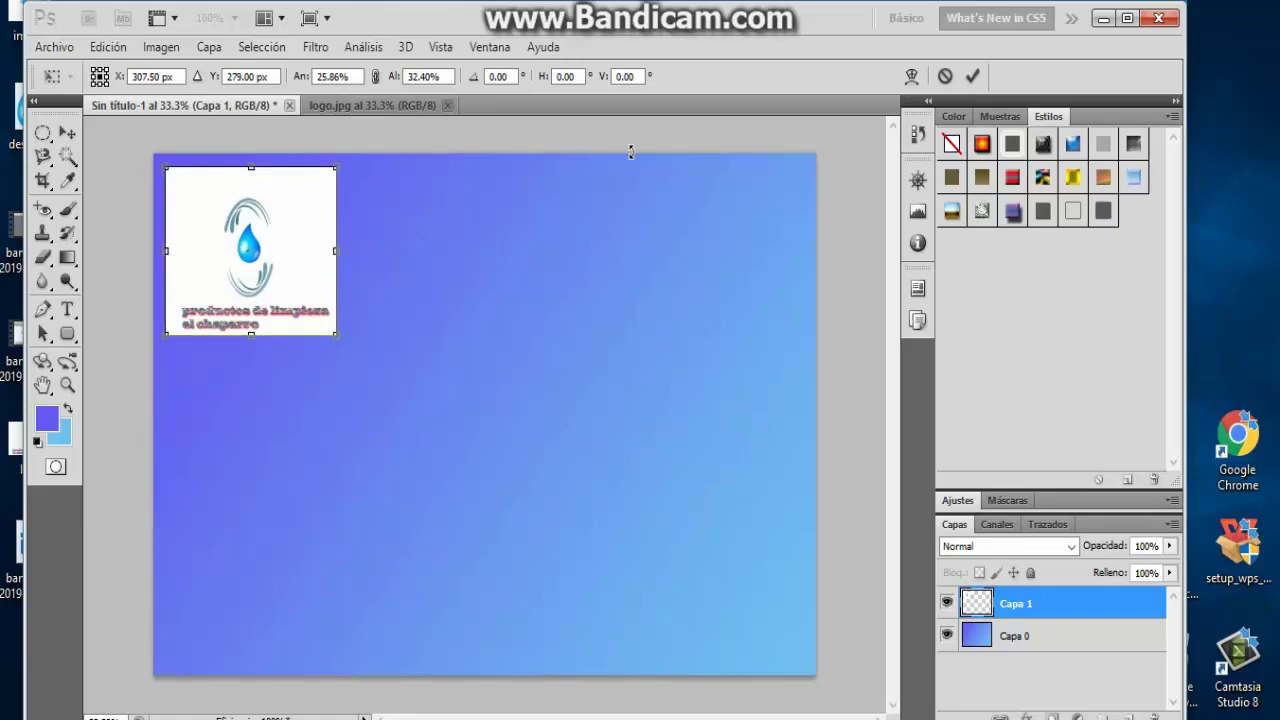
left_click(972, 76)
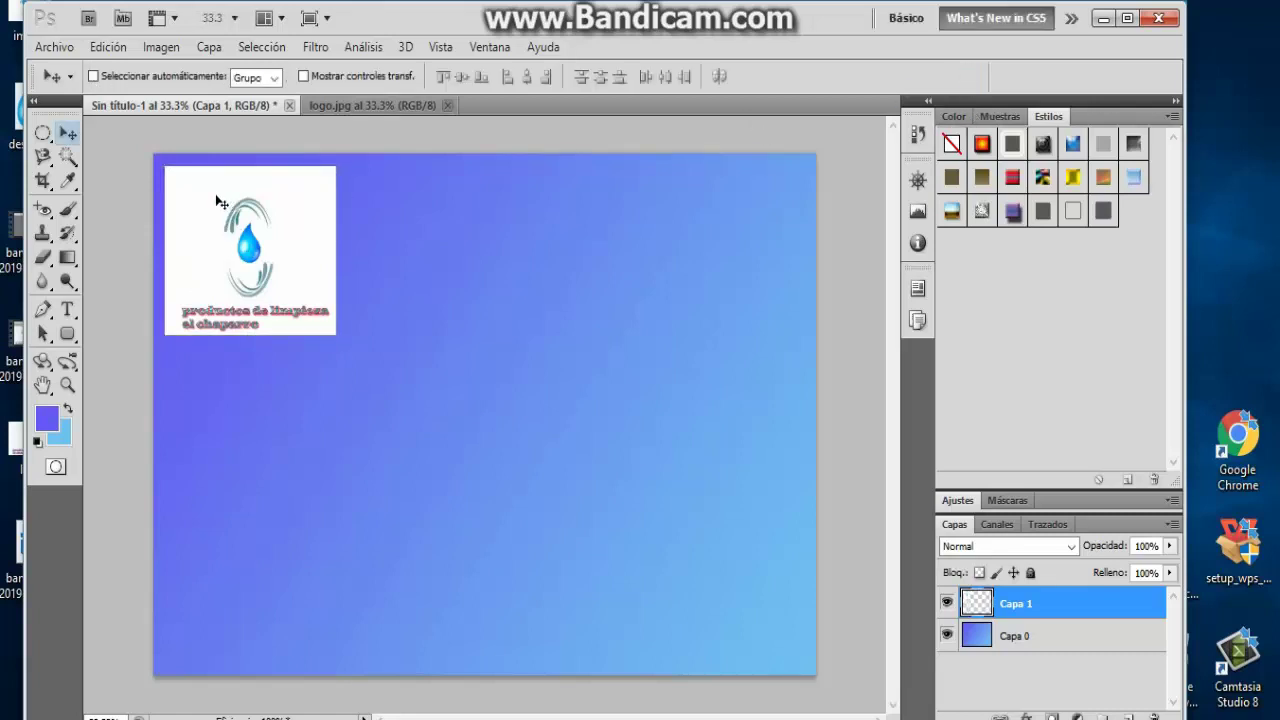
- Delete the logo's white background with the Magic Wand, deselect, and nudge the logo down-right
left_click(67, 157)
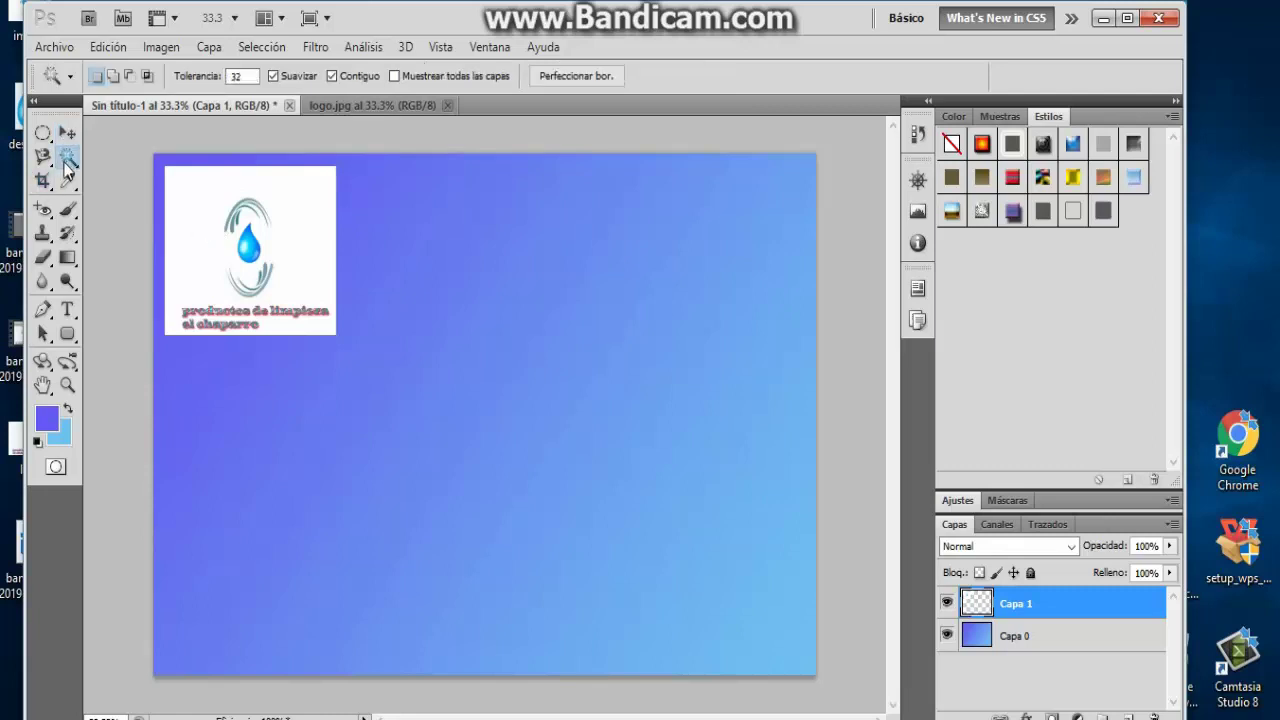
left_click(203, 201)
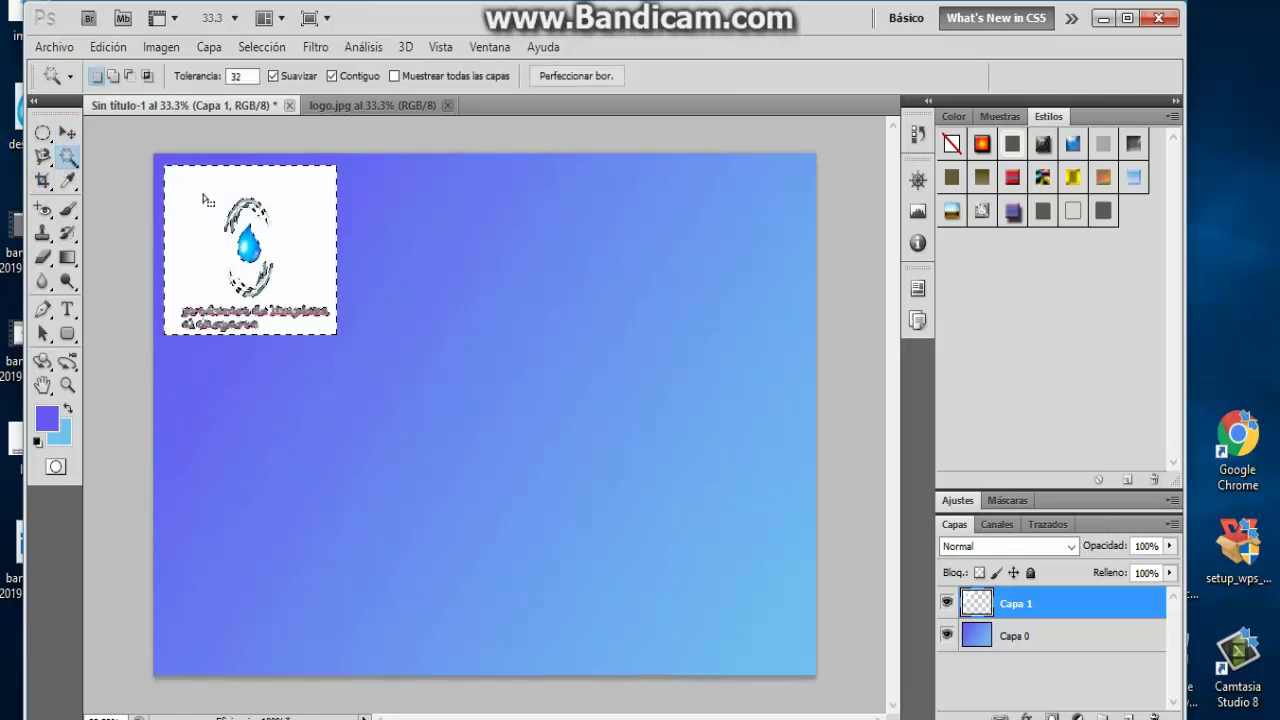
key("Delete")
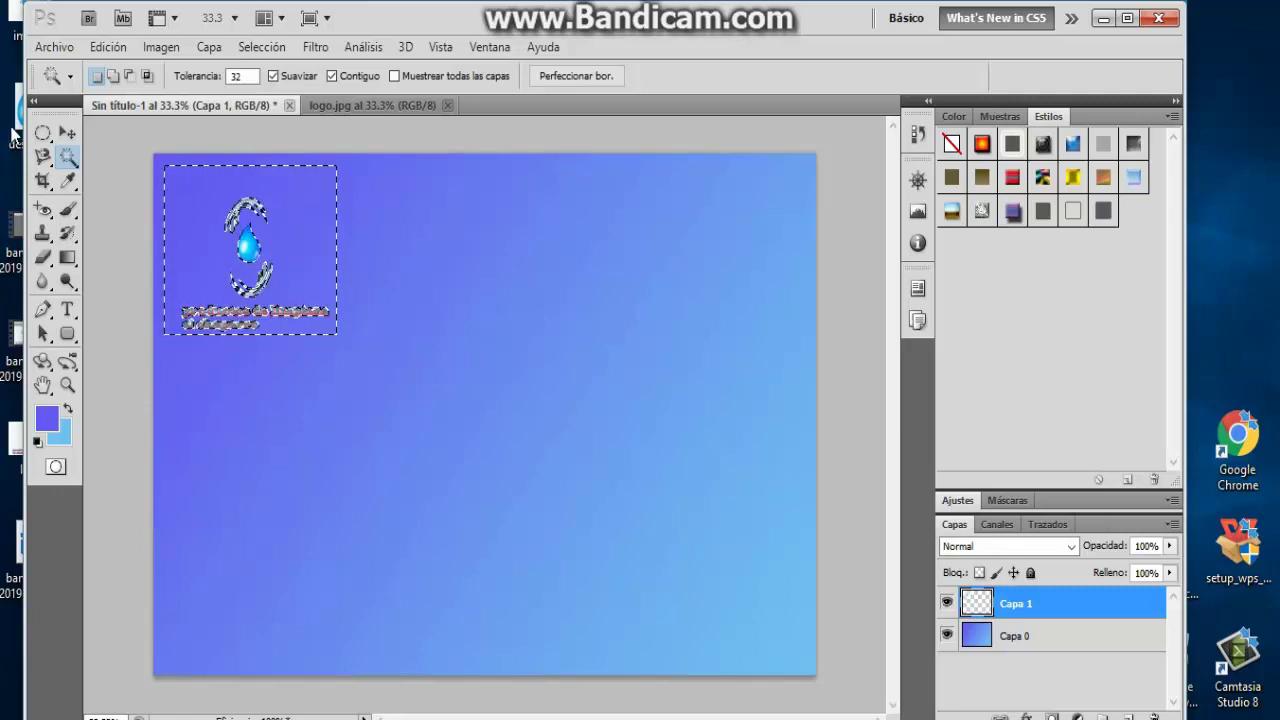
left_click(43, 132)
key("ctrl+d")
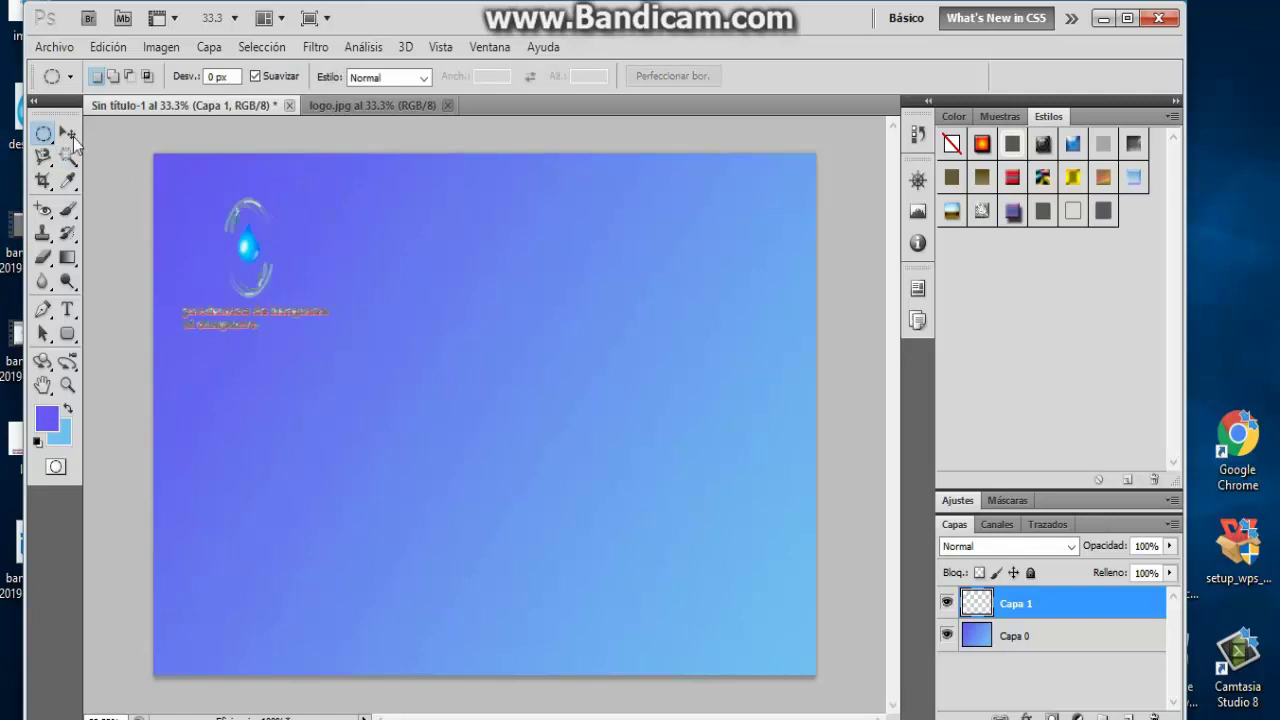
left_click(67, 132)
mouse_move(253, 240)
left_mouse_down()
mouse_move(266, 266)
mouse_move(277, 258)
left_mouse_up()
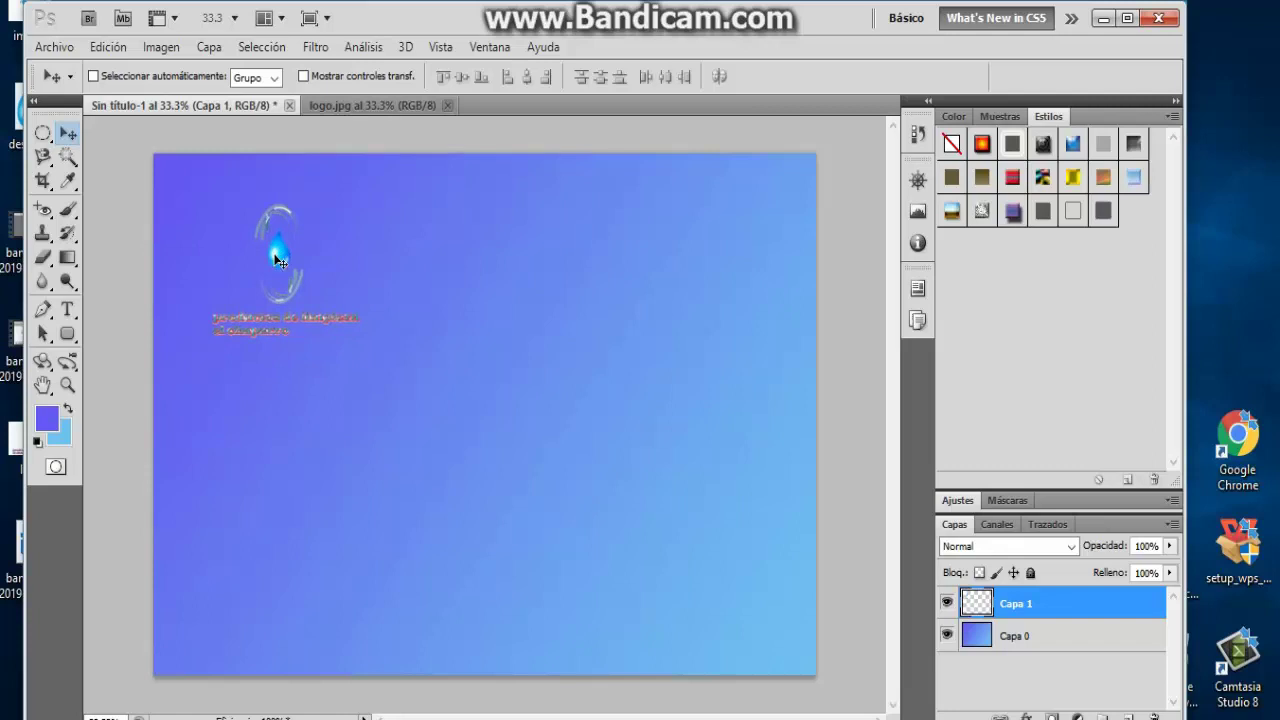
- Delete Capa 1 and drag a fresh copy of the logo from logo.jpg into the flyer
key("Delete")
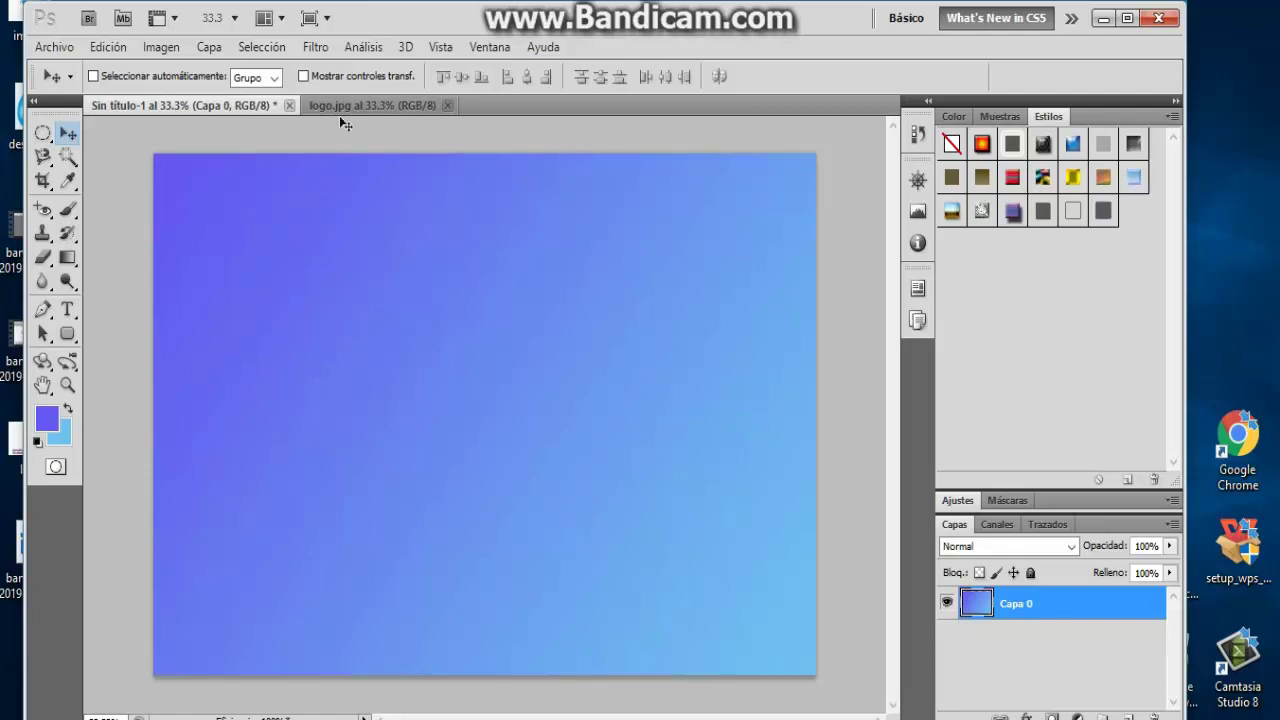
left_click(329, 104)
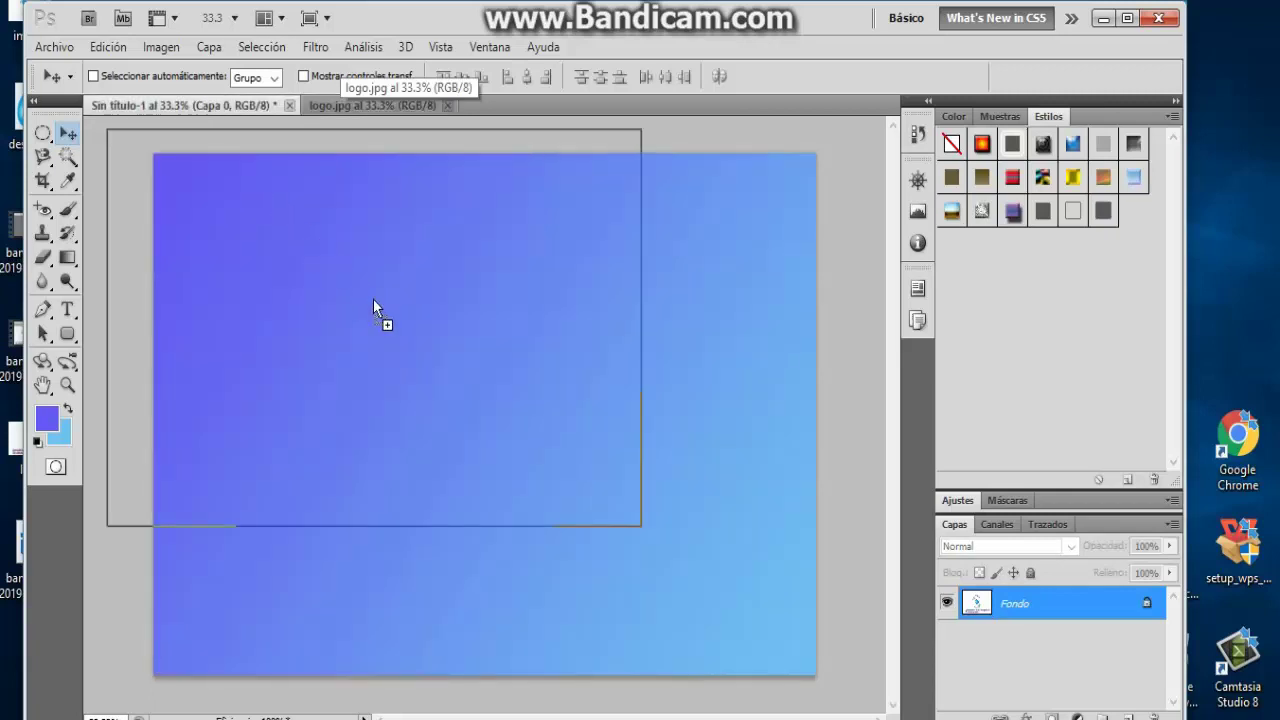
left_click_drag(207, 112, 391, 305)
left_click_drag(415, 374, 473, 456)
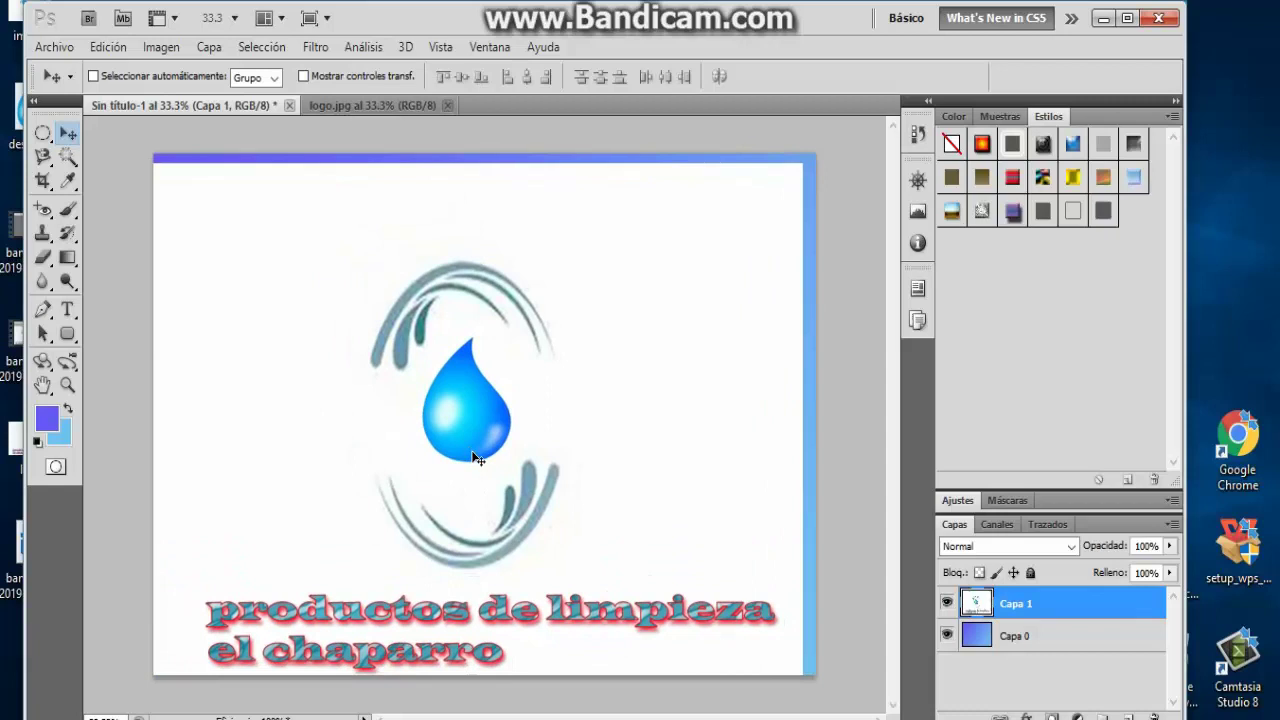
- Transform the logo to 24.71% × 30%, level and placed top-left, and apply it
key("ctrl+t")
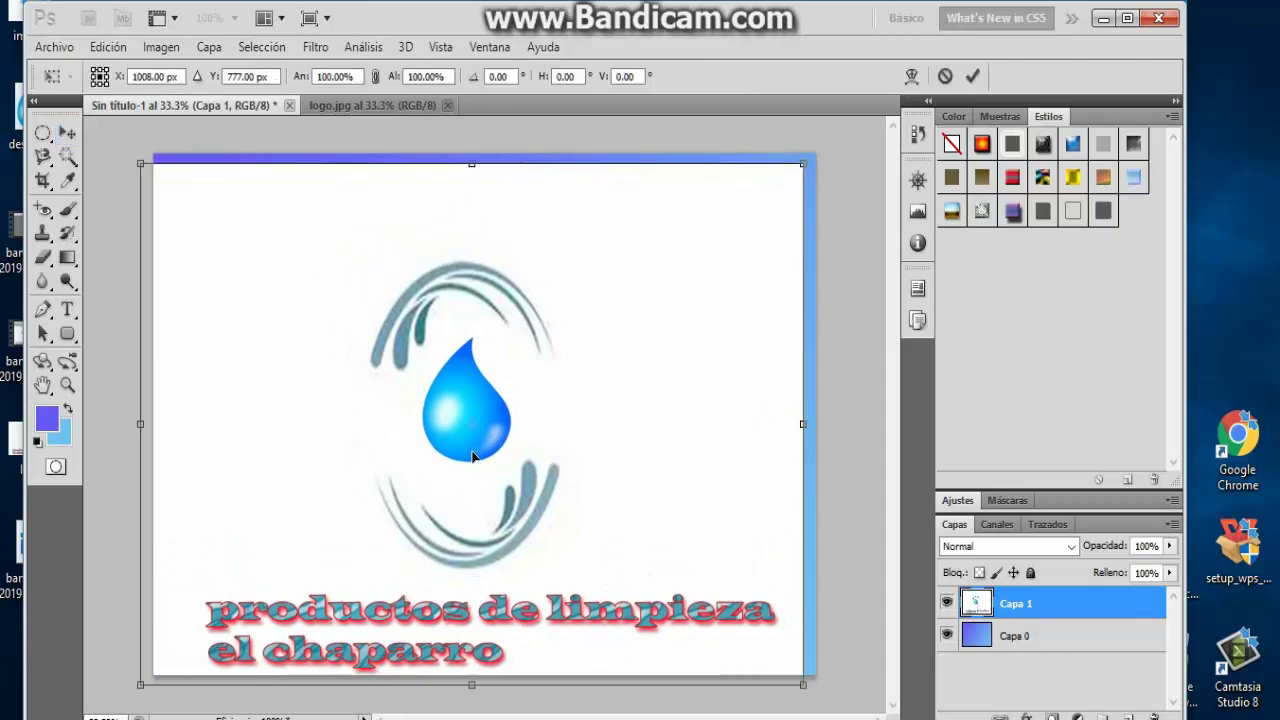
mouse_move(803, 163)
left_mouse_down()
mouse_move(305, 497)
mouse_move(307, 528)
left_mouse_up()
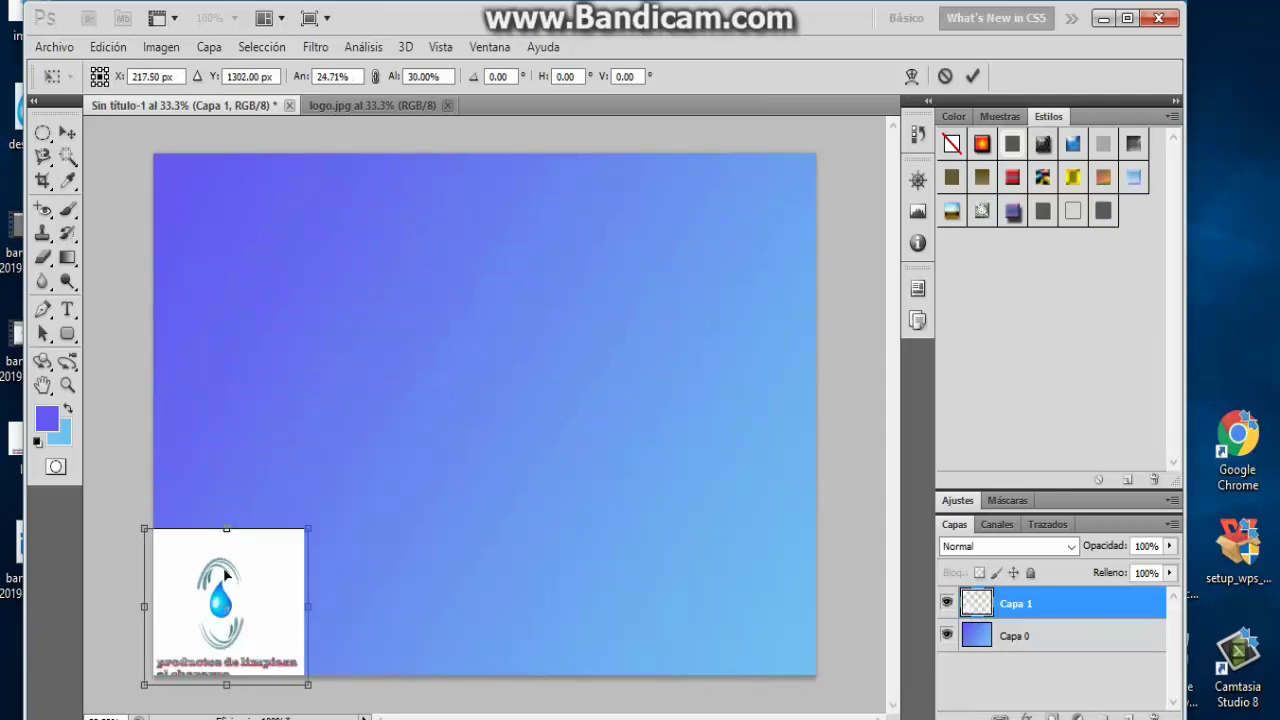
left_click_drag(228, 578, 300, 308)
left_click_drag(372, 412, 380, 400)
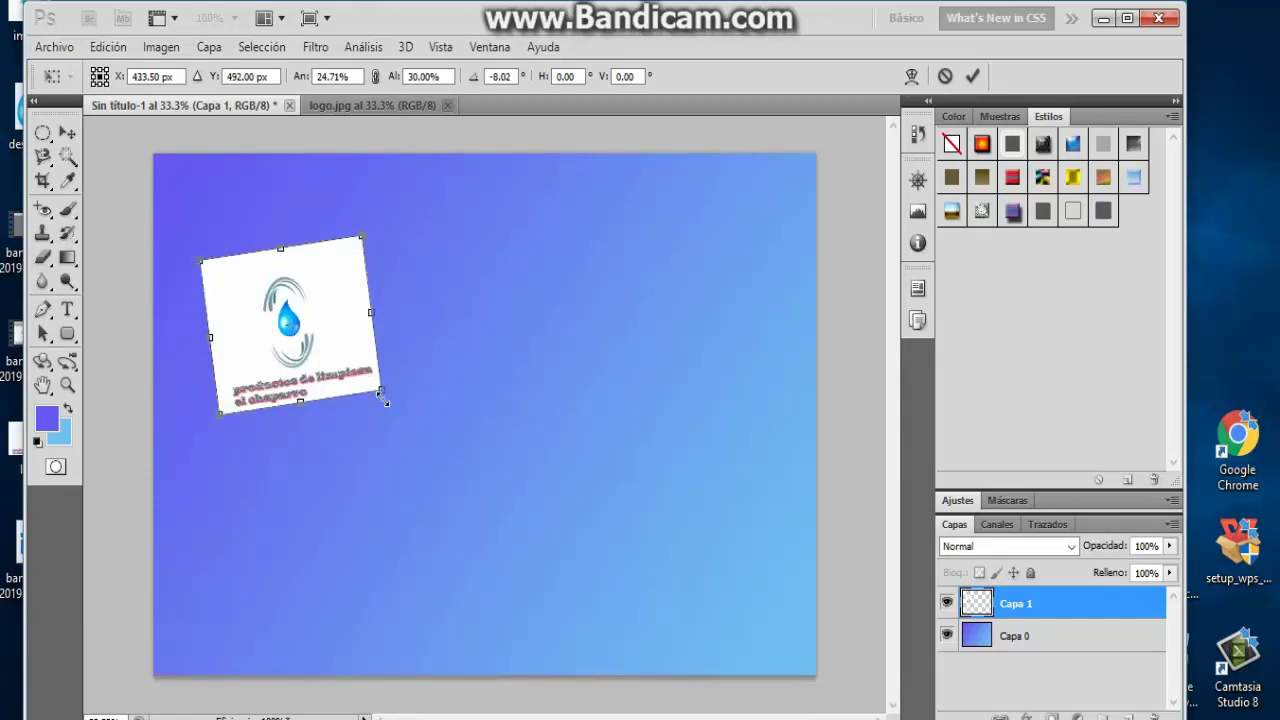
left_click_drag(386, 400, 374, 422)
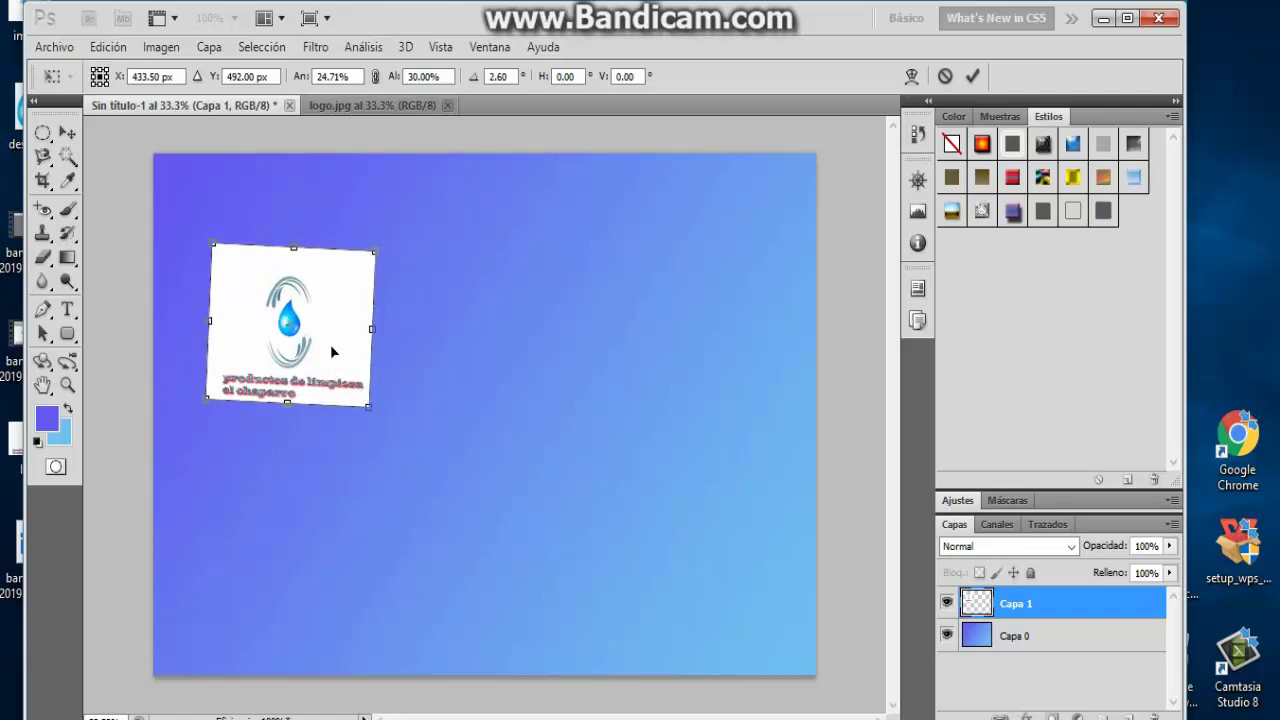
left_click_drag(333, 351, 293, 290)
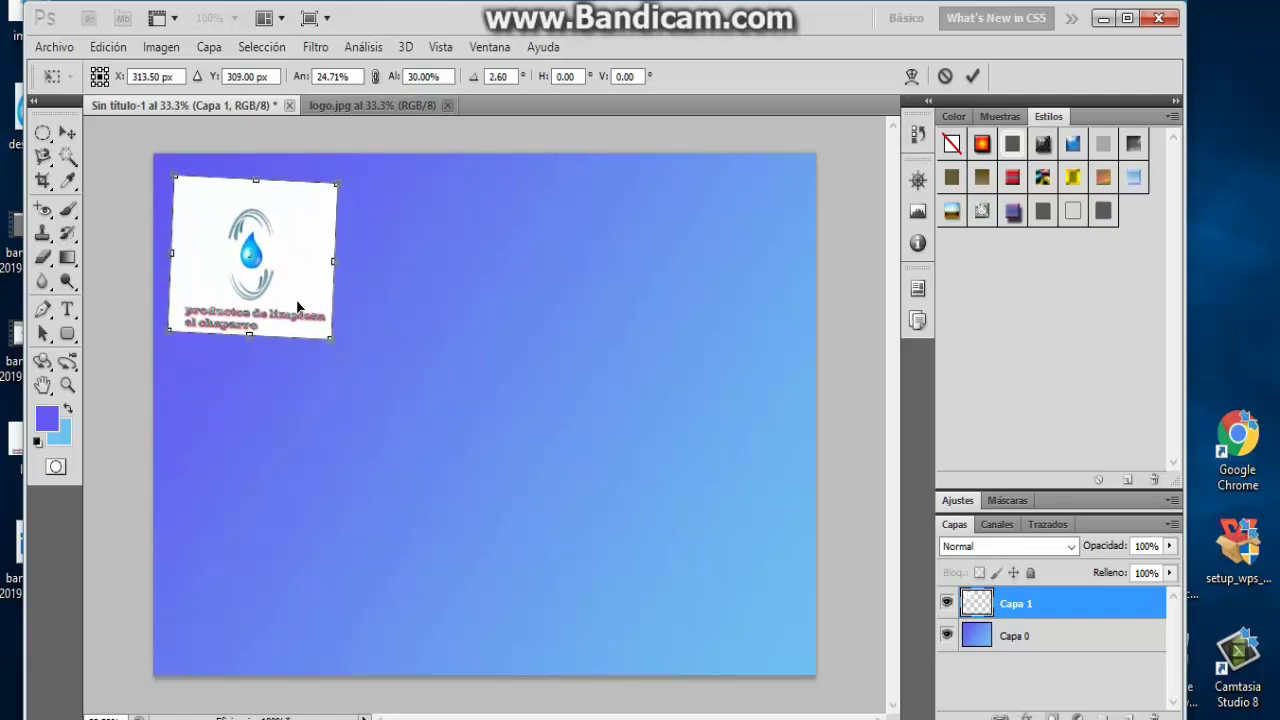
left_click_drag(331, 354, 337, 350)
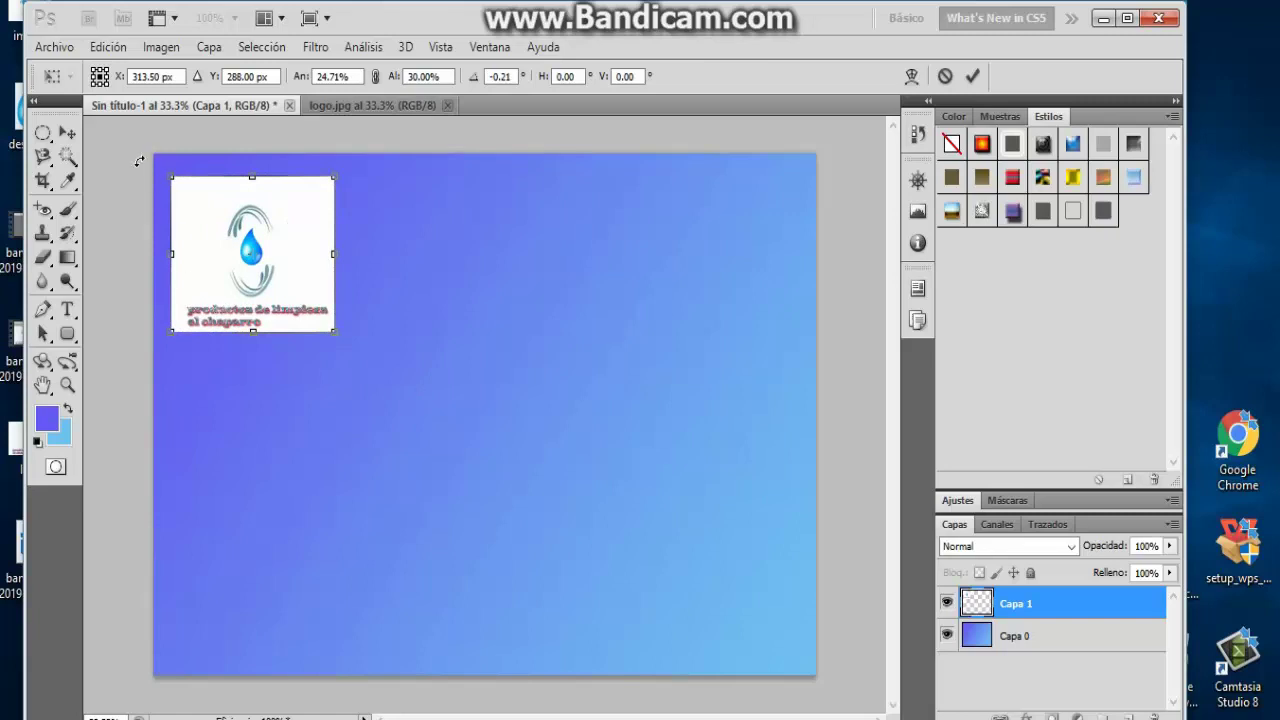
left_click(67, 132)
left_click(500, 312)
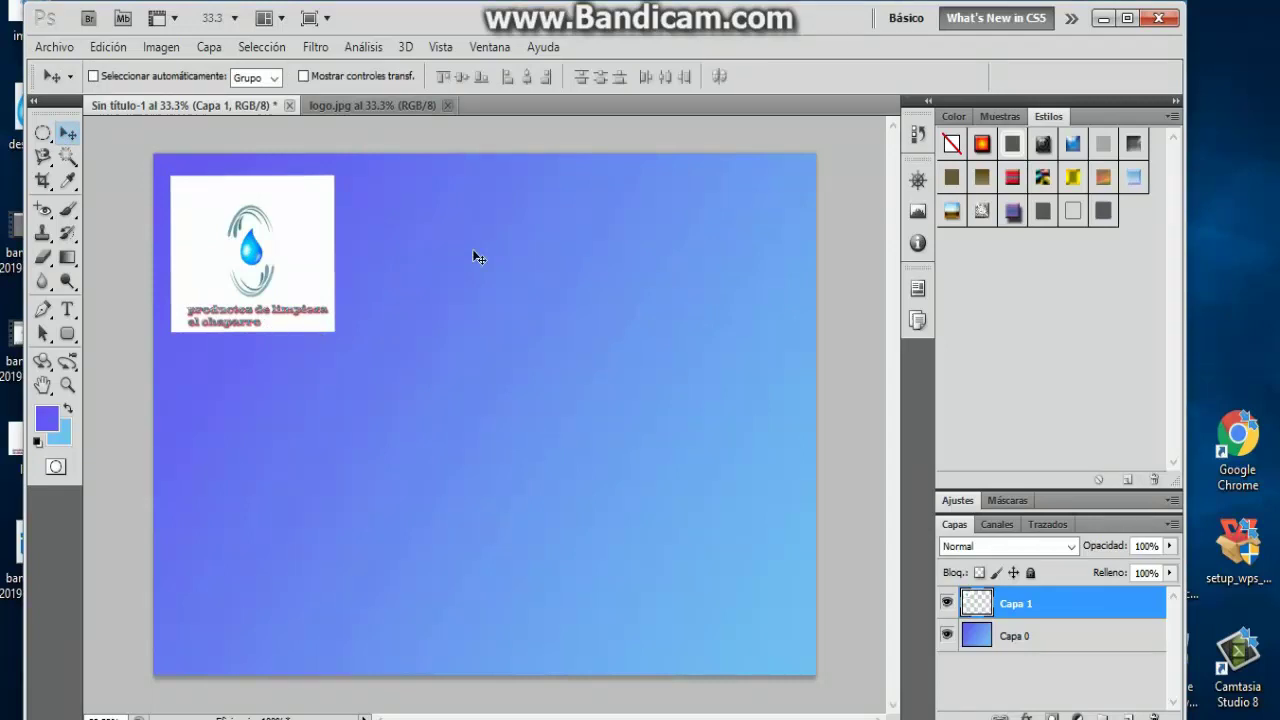
- Start a Wide Latin text layer beside the logo and type the first title letters
left_click(67, 309)
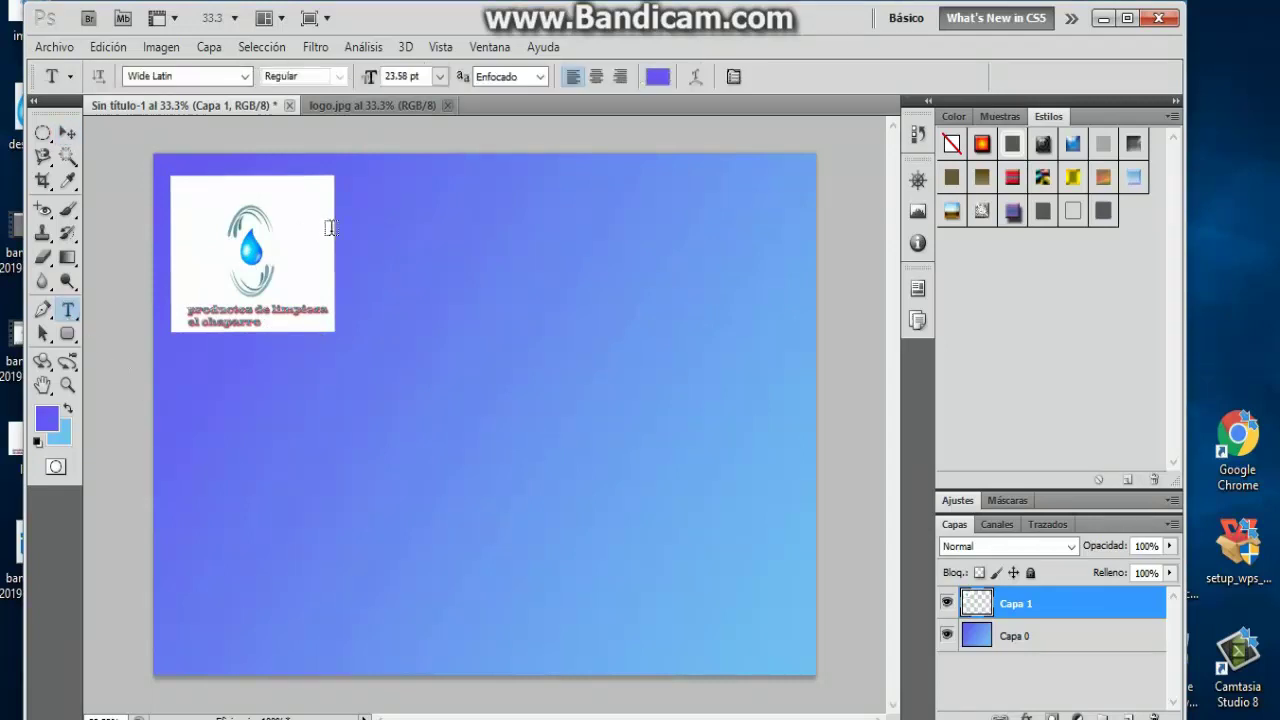
left_click(350, 201)
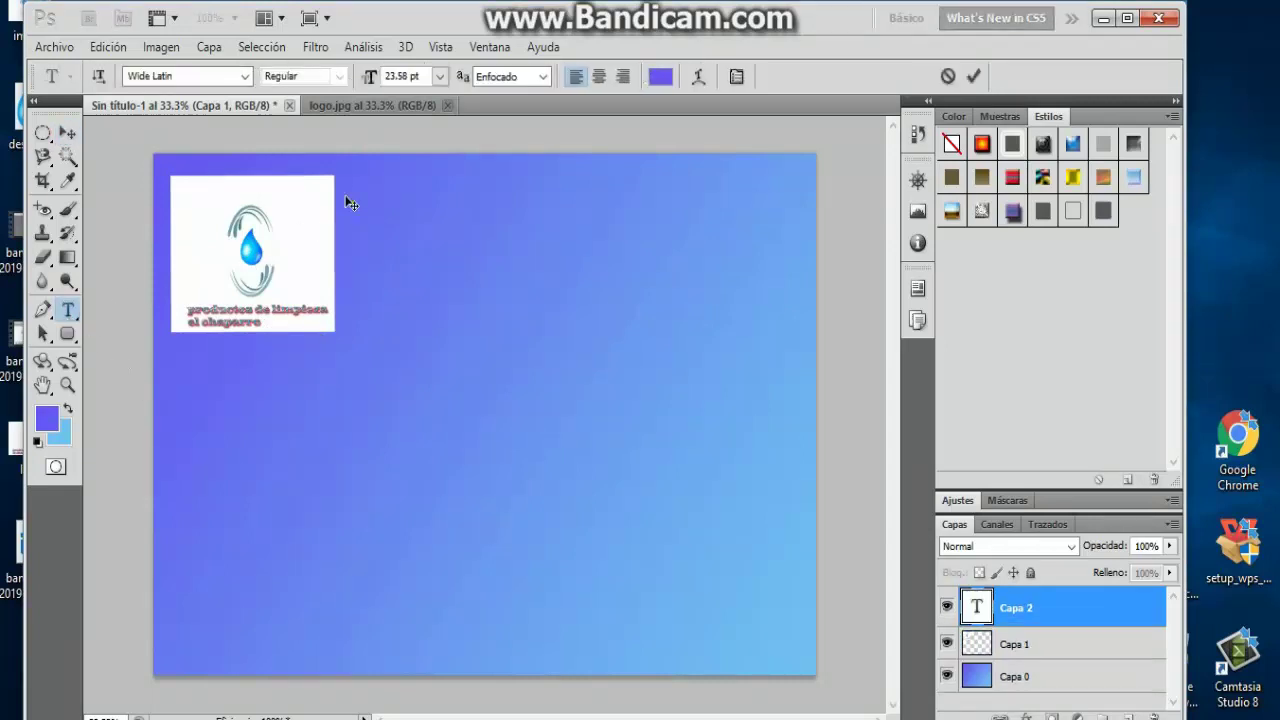
left_click(244, 76)
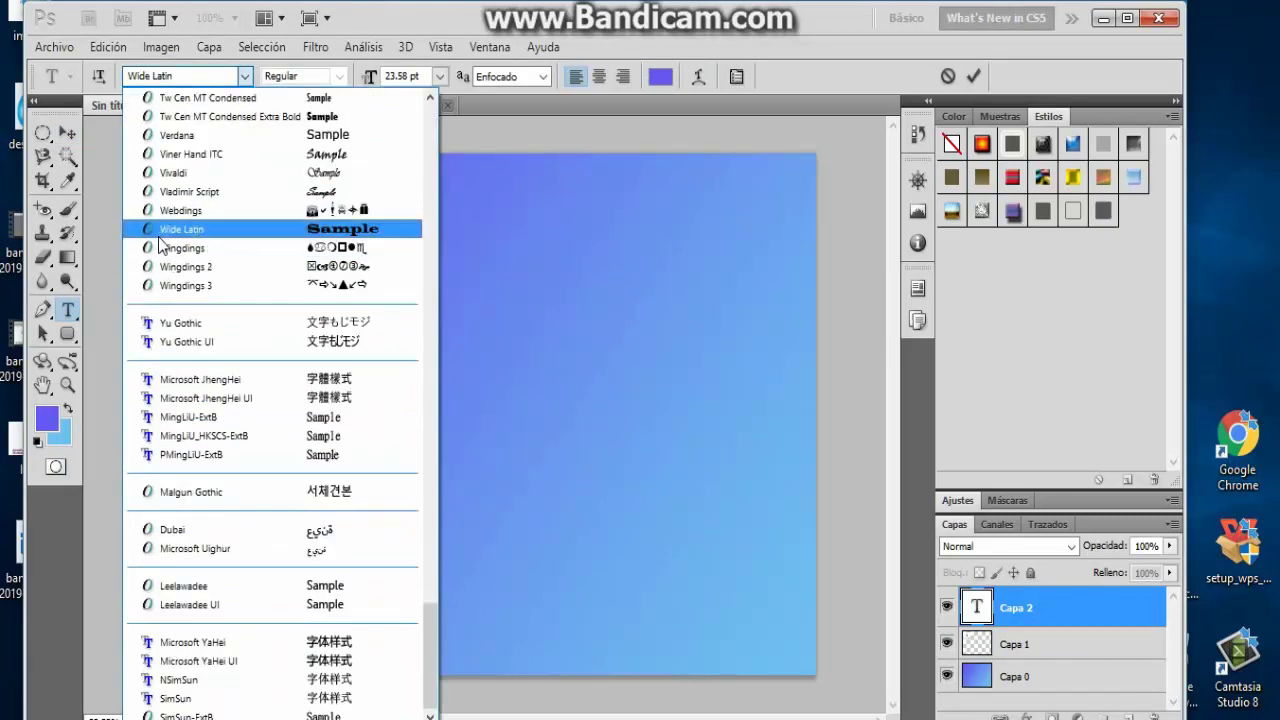
left_click(214, 231)
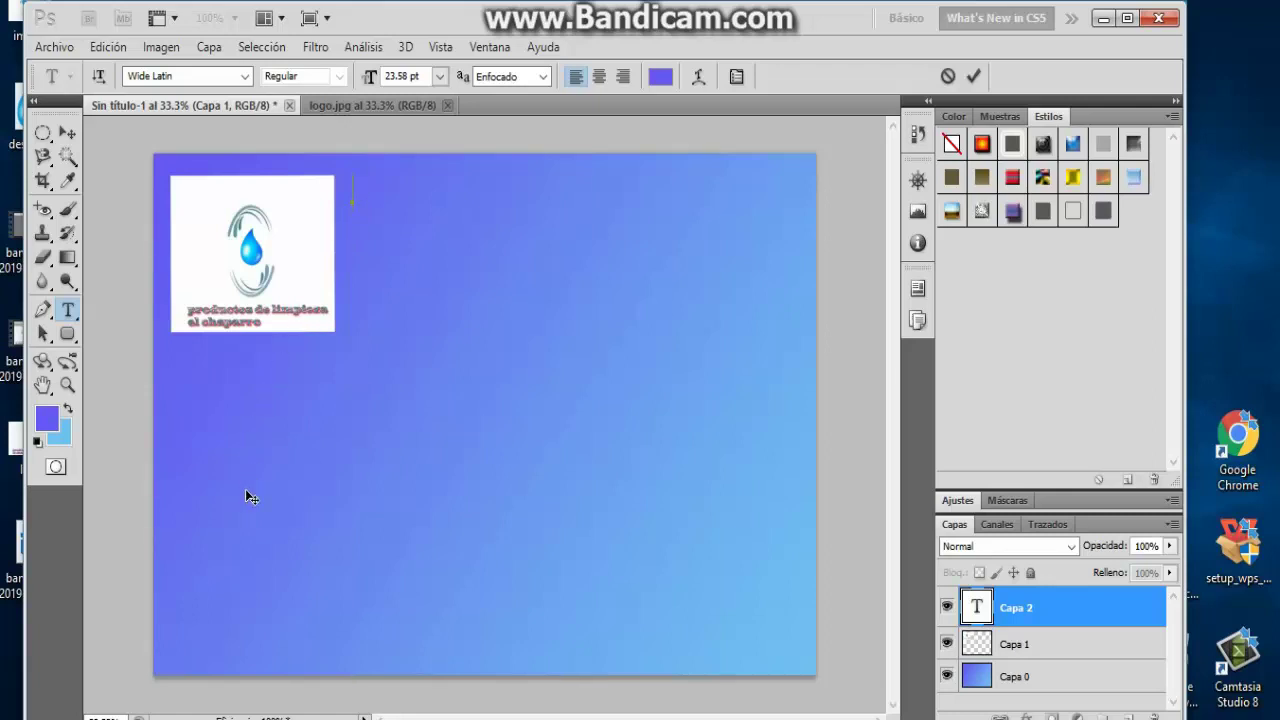
type("Pr")
type("o")
key("BackSpace")
key("BackSpace")
key("BackSpace")
- Change the text colour to near-black 020202
left_click(48, 420)
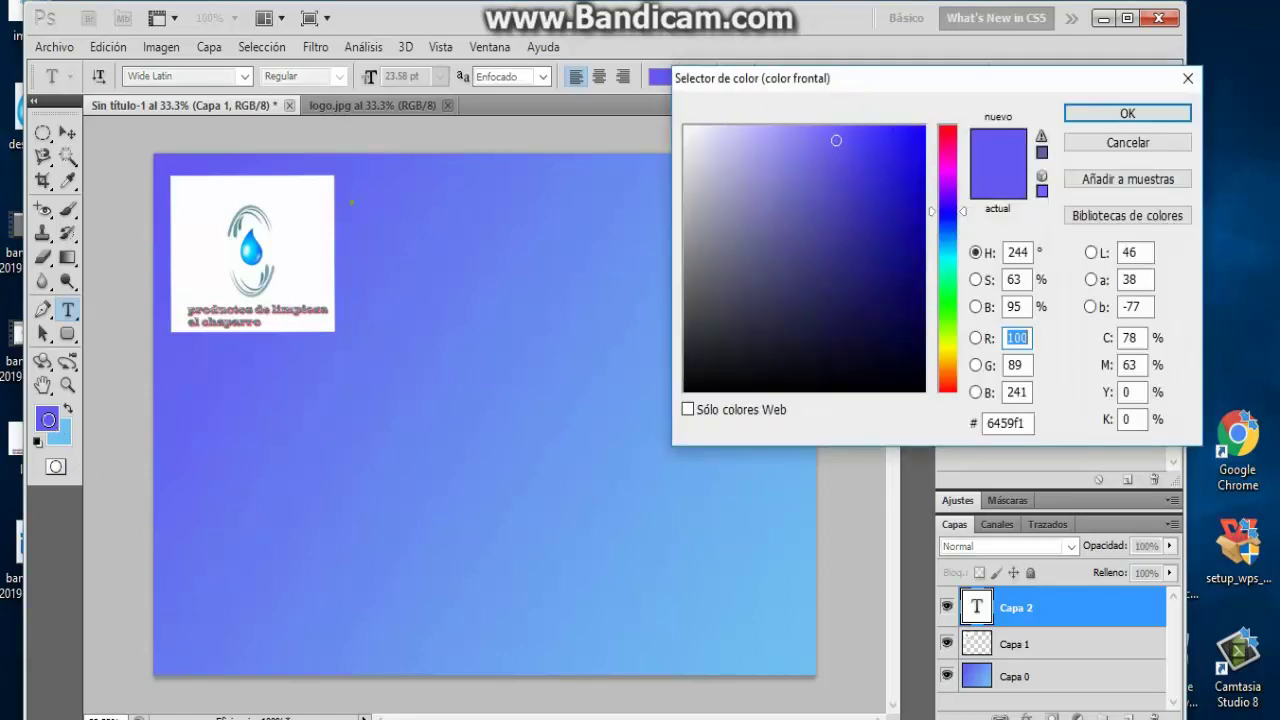
left_click(688, 389)
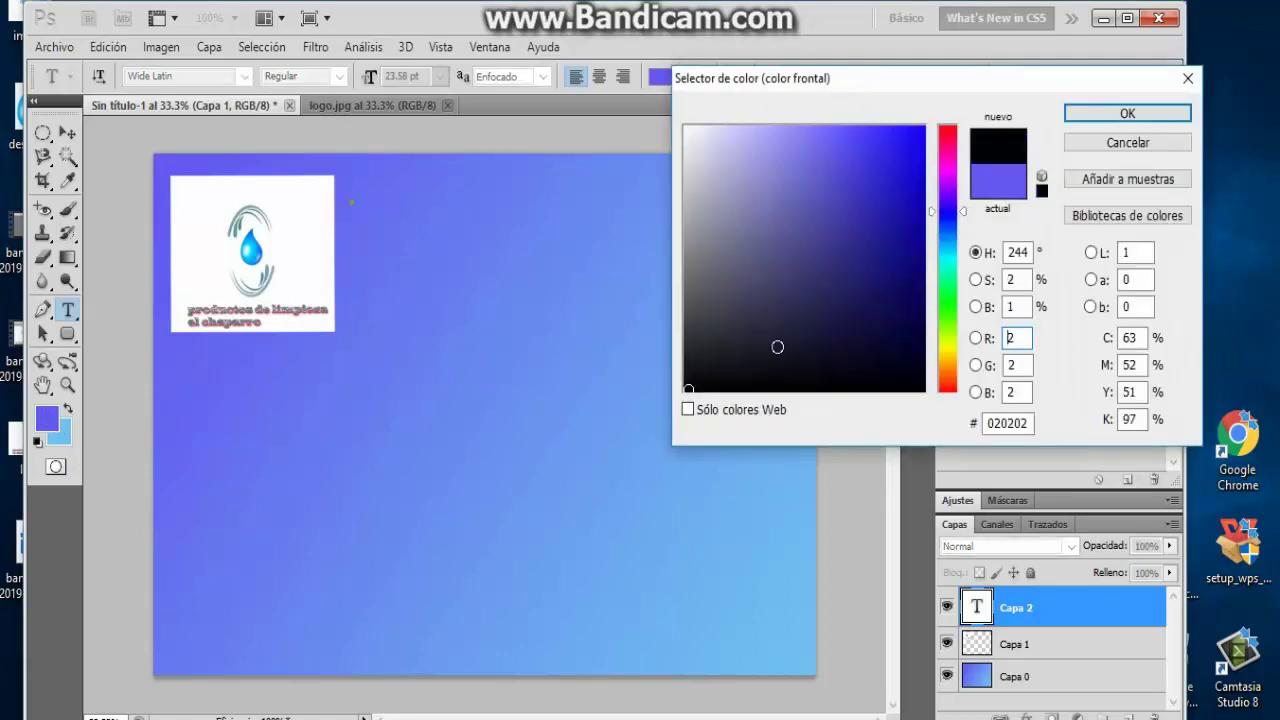
left_click(1080, 122)
- Type the title 'productos de / limpieza / el chaparro' on three lines, fixing typos
type("p")
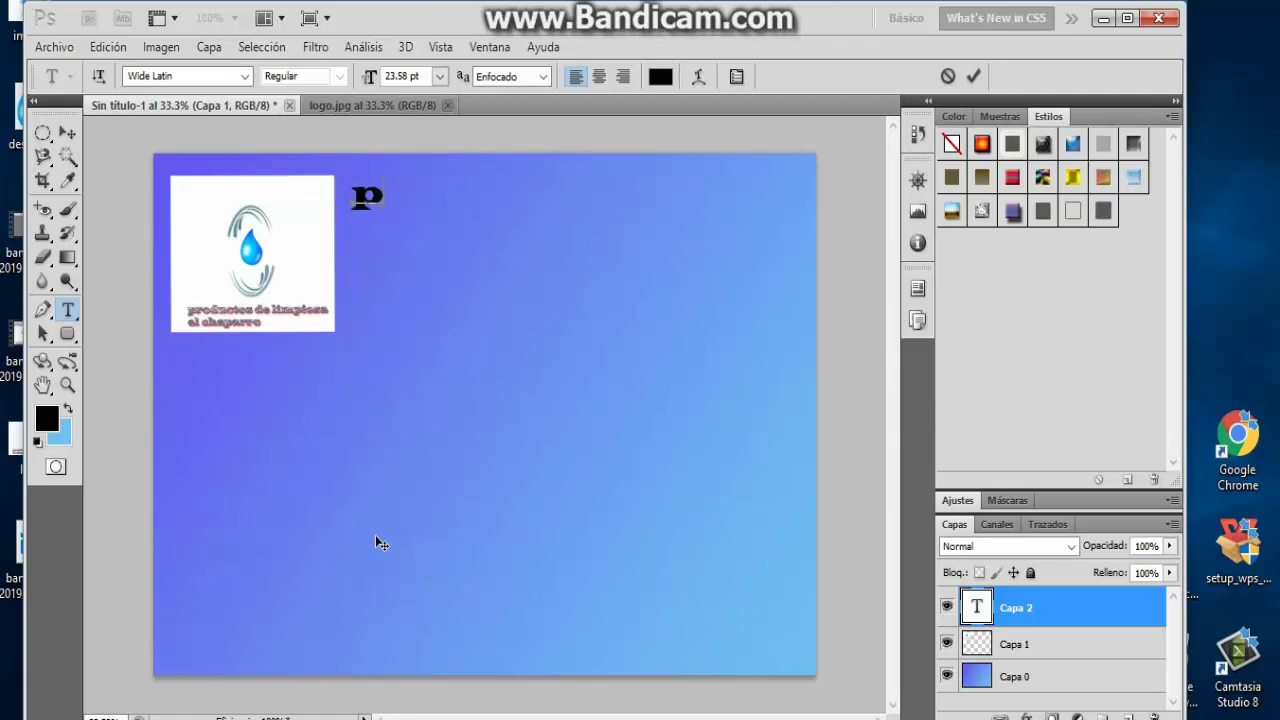
type("ro")
type("ducto")
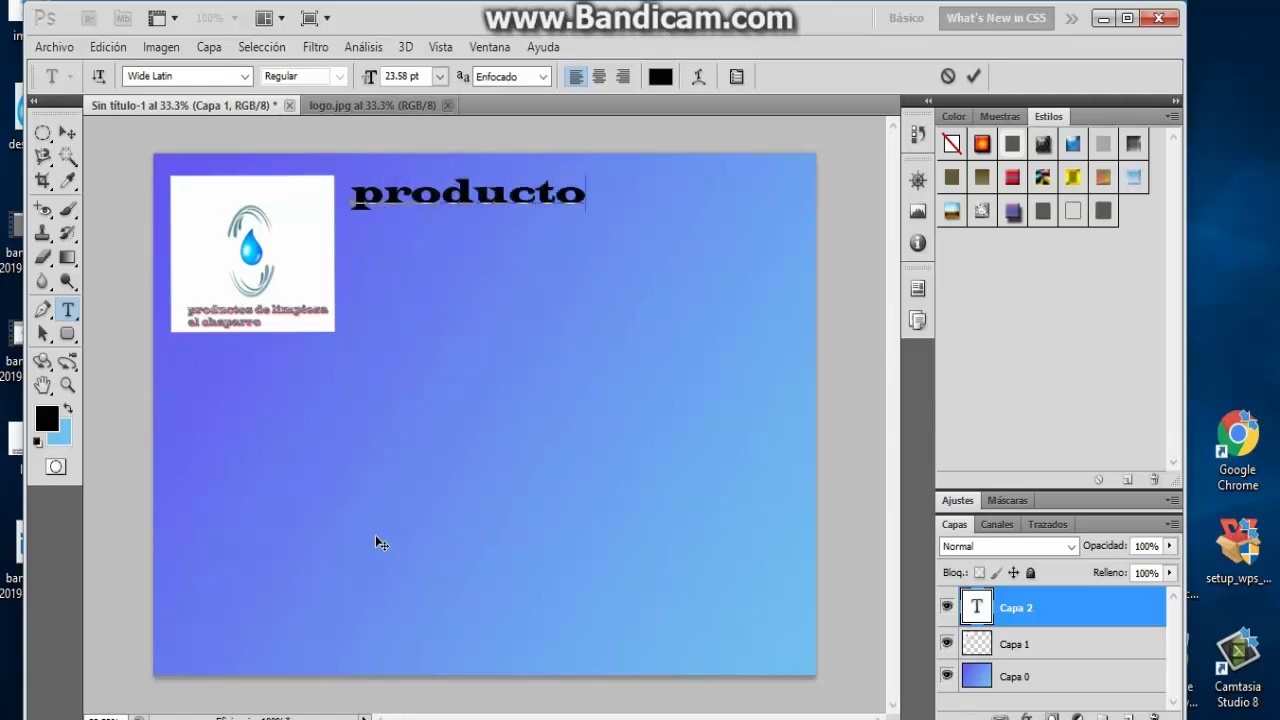
type("s de ")
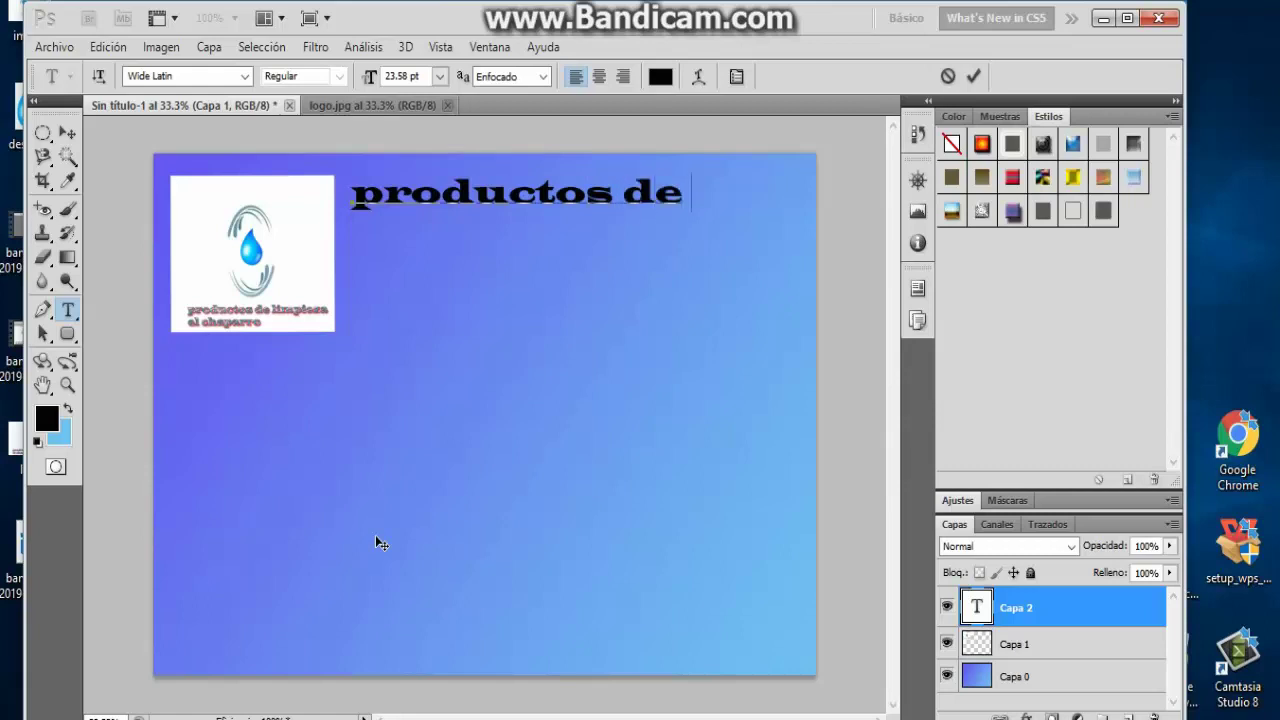
type("lim")
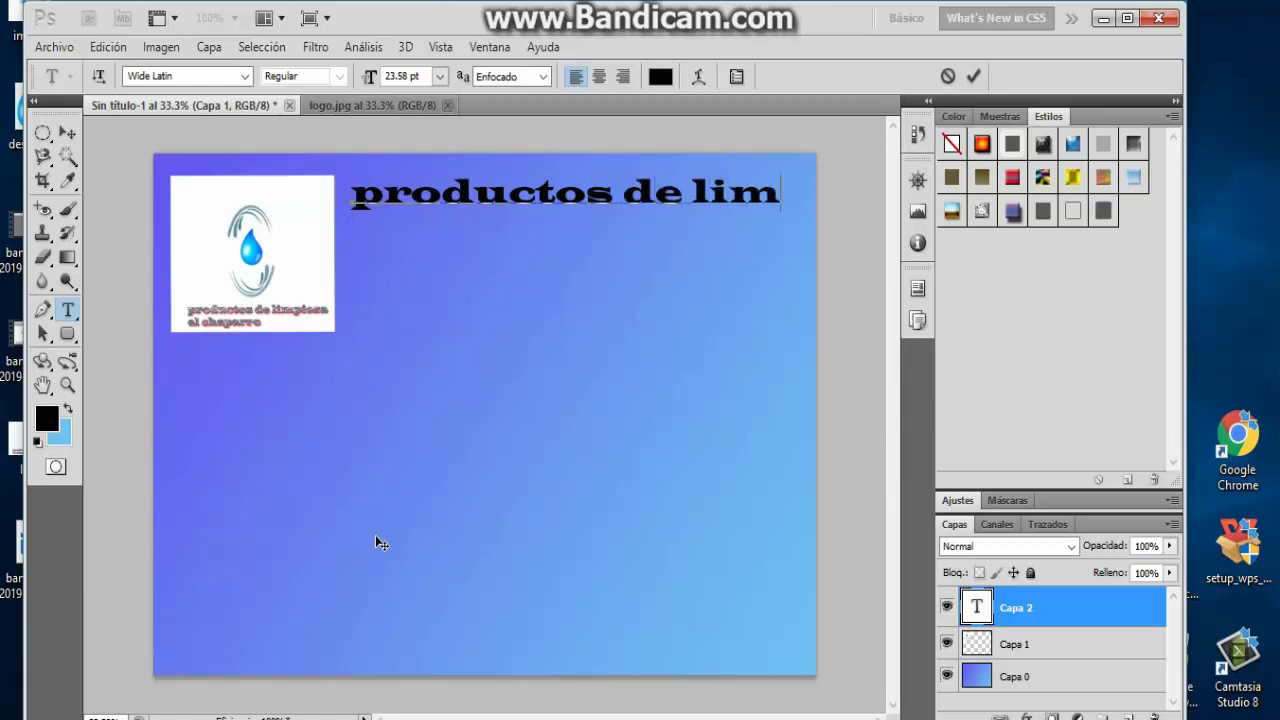
type("pi")
key("BackSpace")
key("BackSpace")
key("BackSpace")
key("BackSpace")
key("BackSpace")
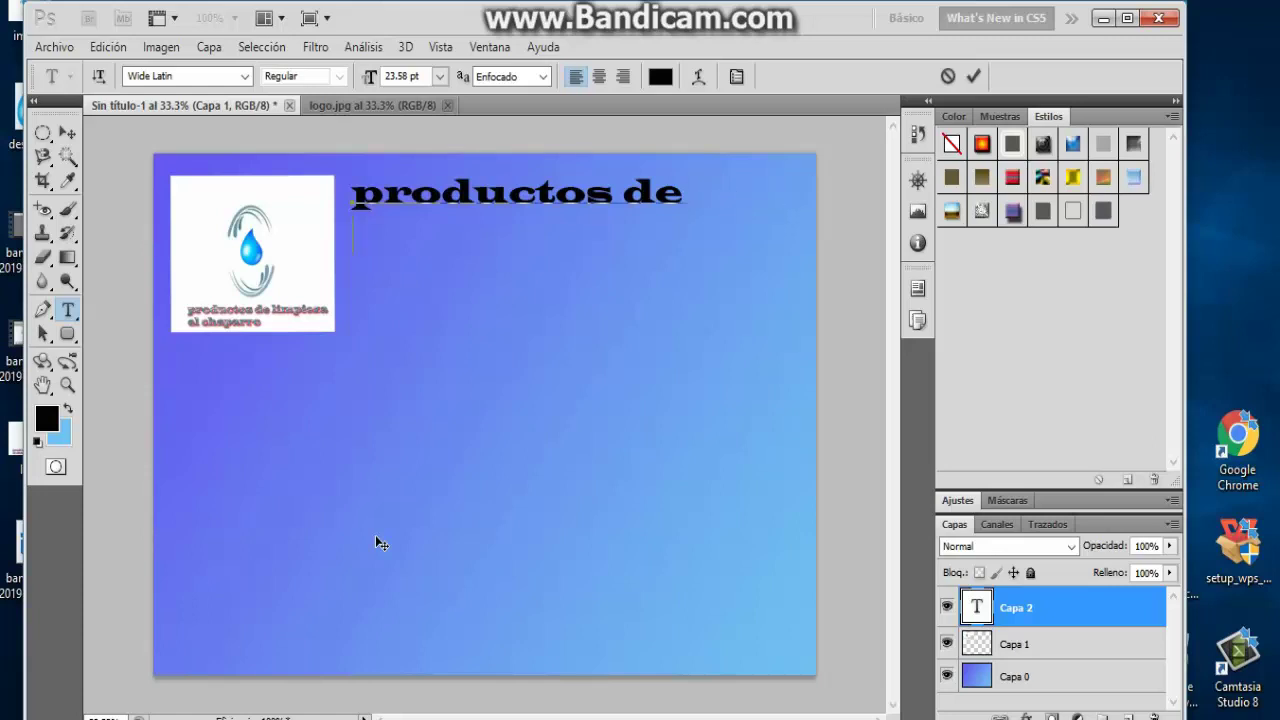
type("l")
type("impi")
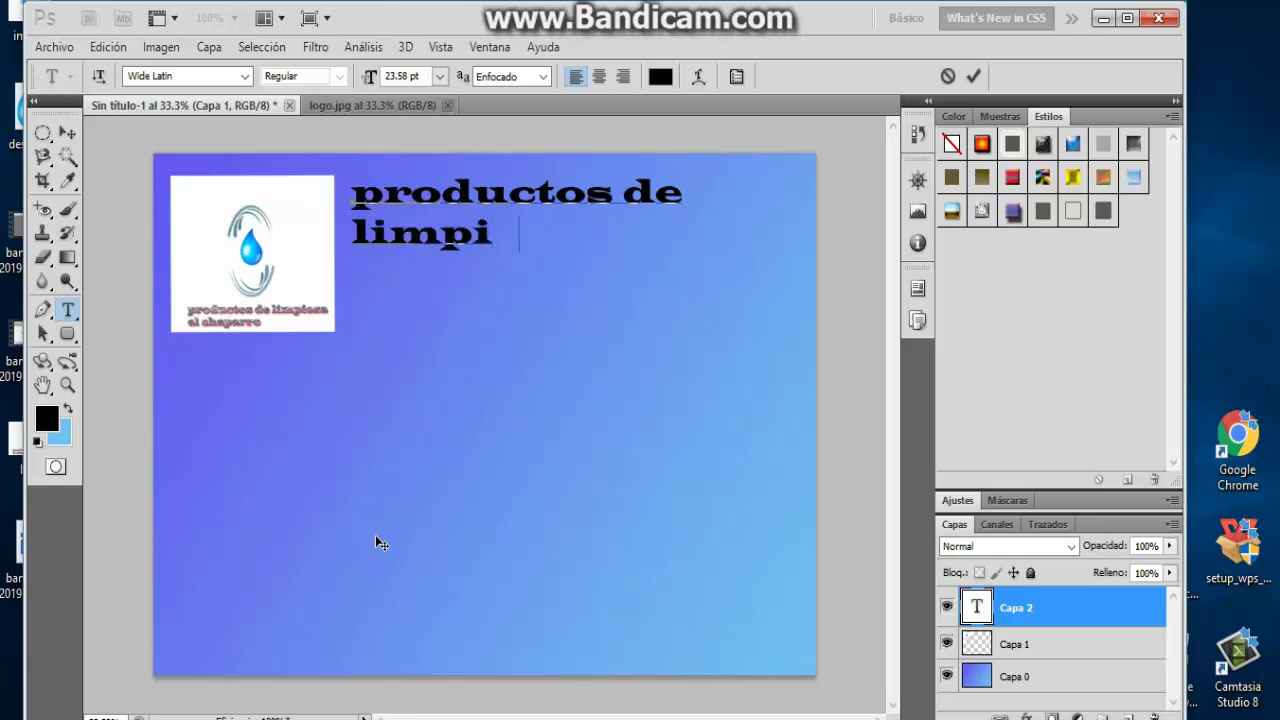
type("ex")
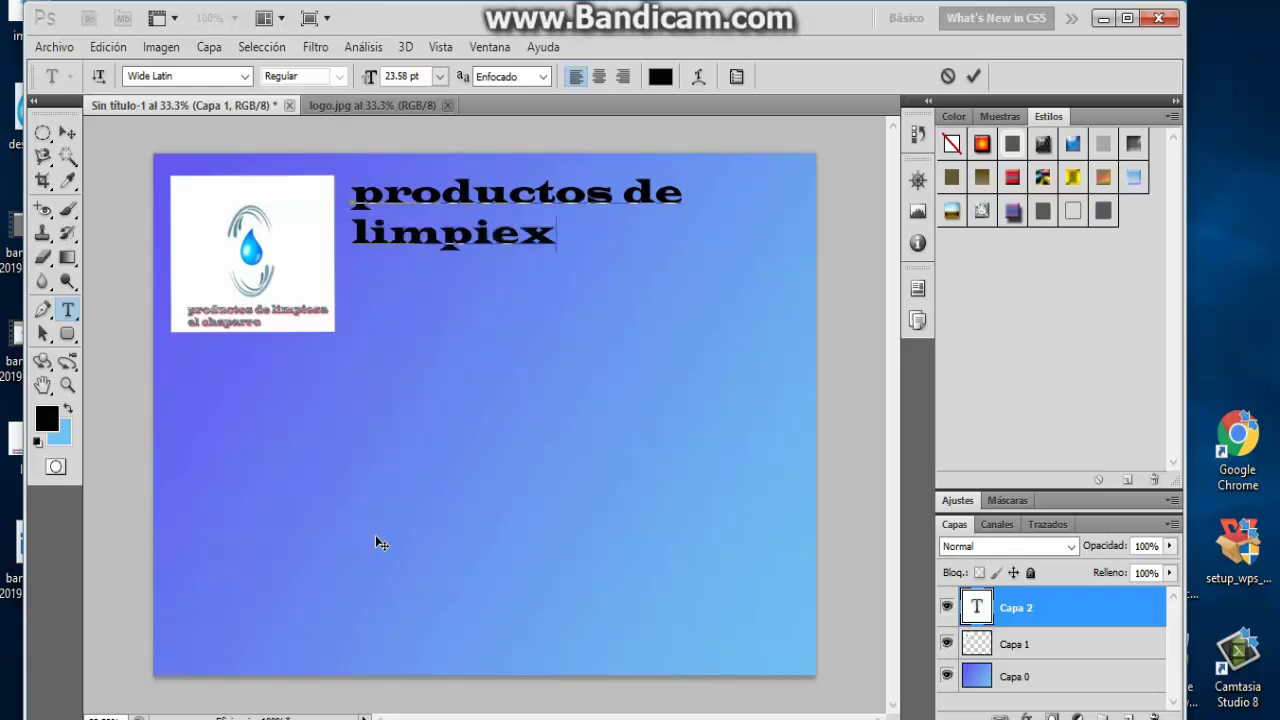
key("BackSpace")
type("z")
type("a")
key("Return")
type("el ")
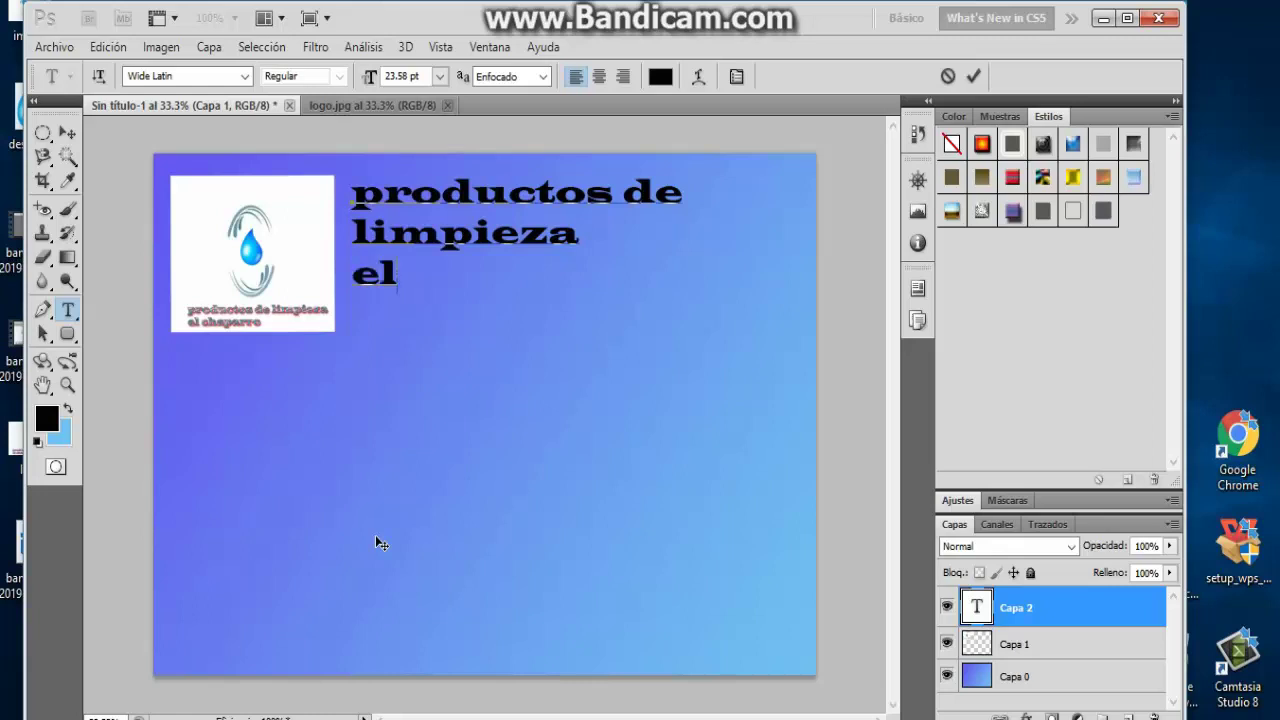
type("chap")
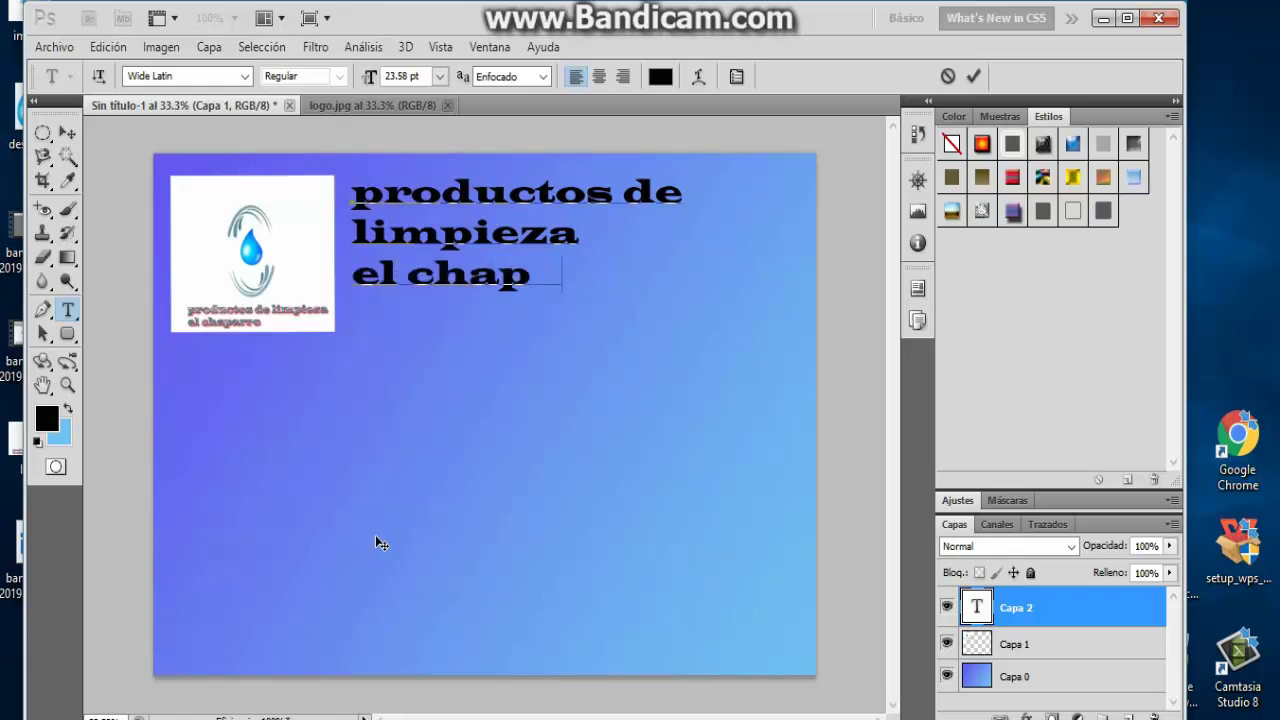
type("p")
key("BackSpace")
type("arr")
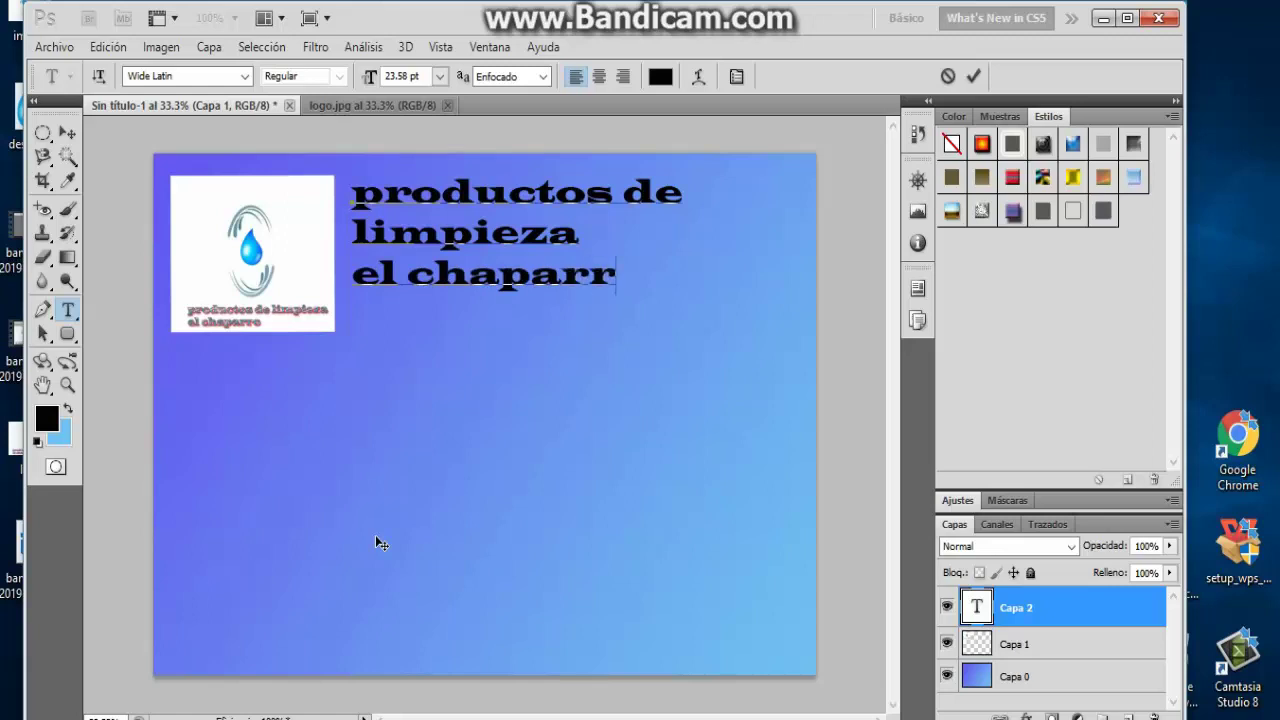
type("o.")
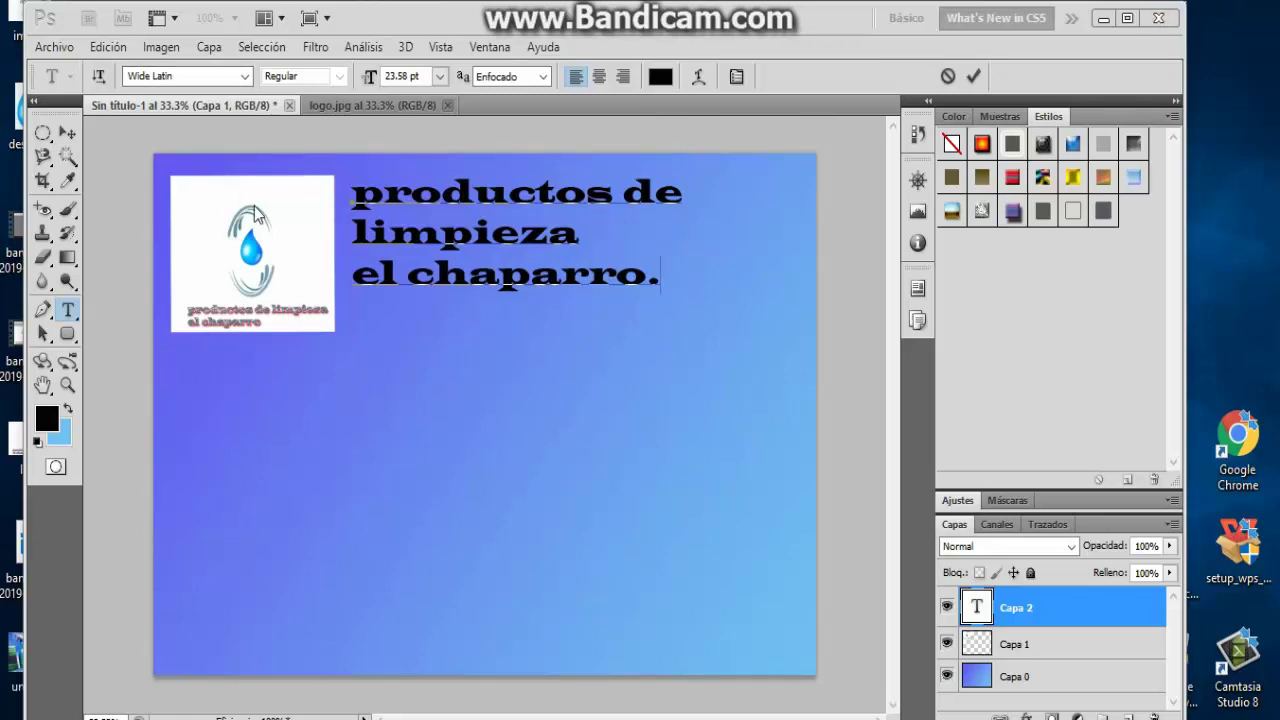
- Commit the 'productos de limpieza el chaparro.' title as its own text layer
left_click(58, 50)
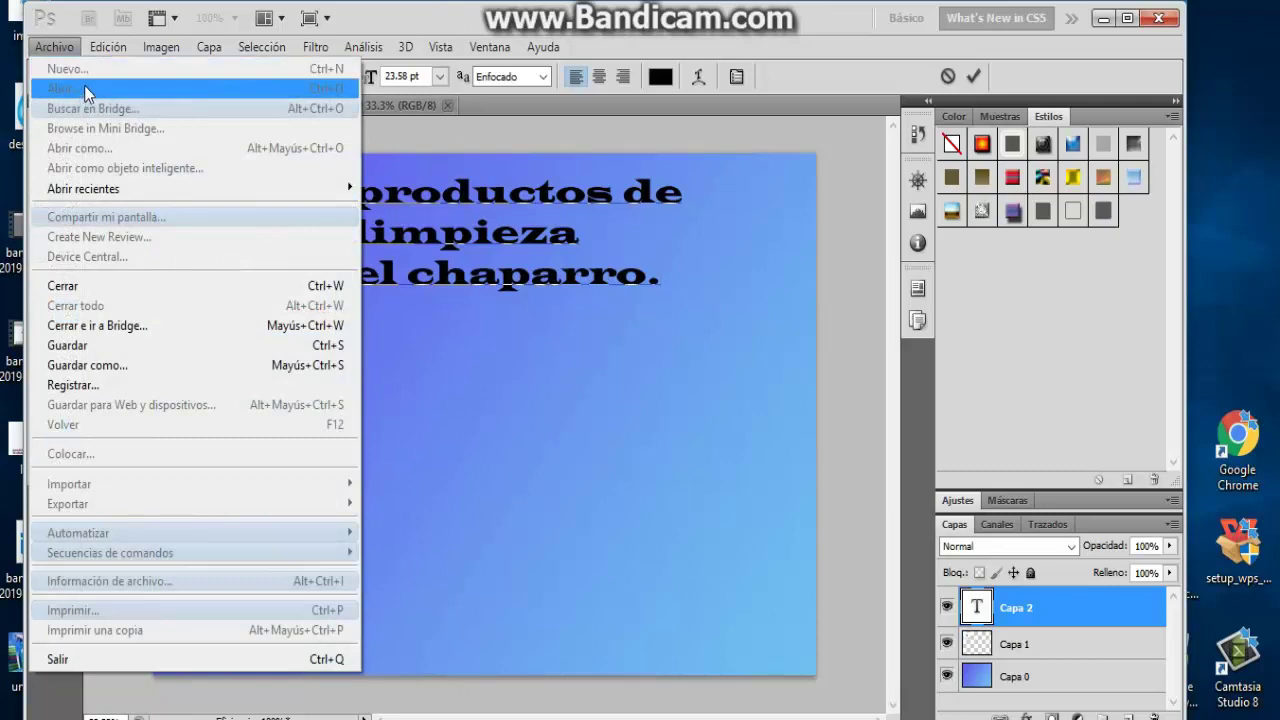
key("Escape")
left_click(545, 47)
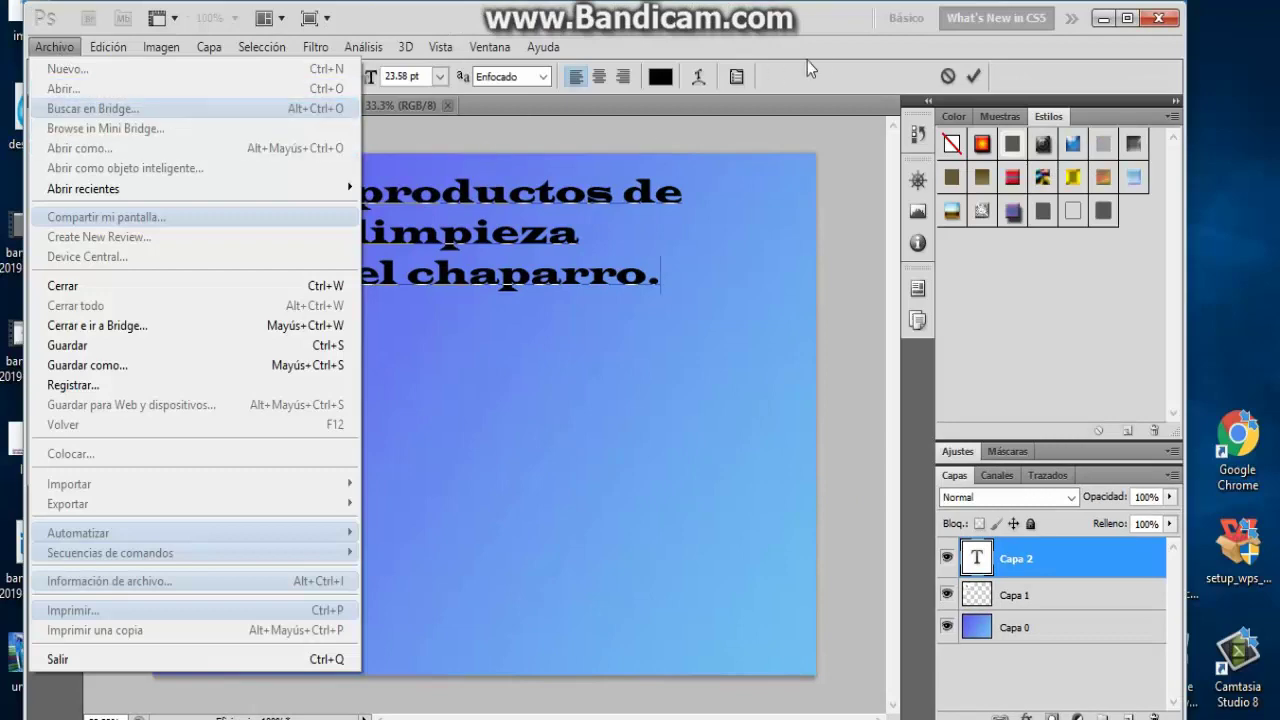
key("Escape")
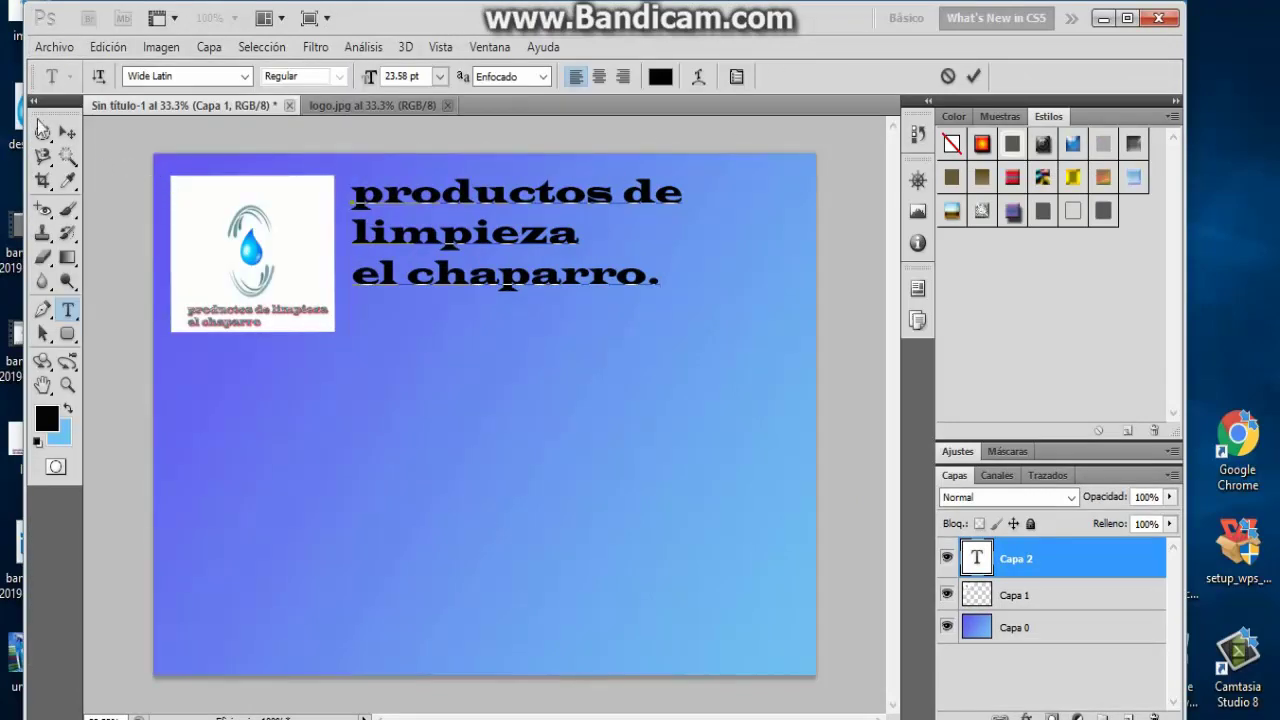
left_click(42, 131)
- Place the 'untitled' product photo into the flyer via Archivo > Colocar
left_click(53, 47)
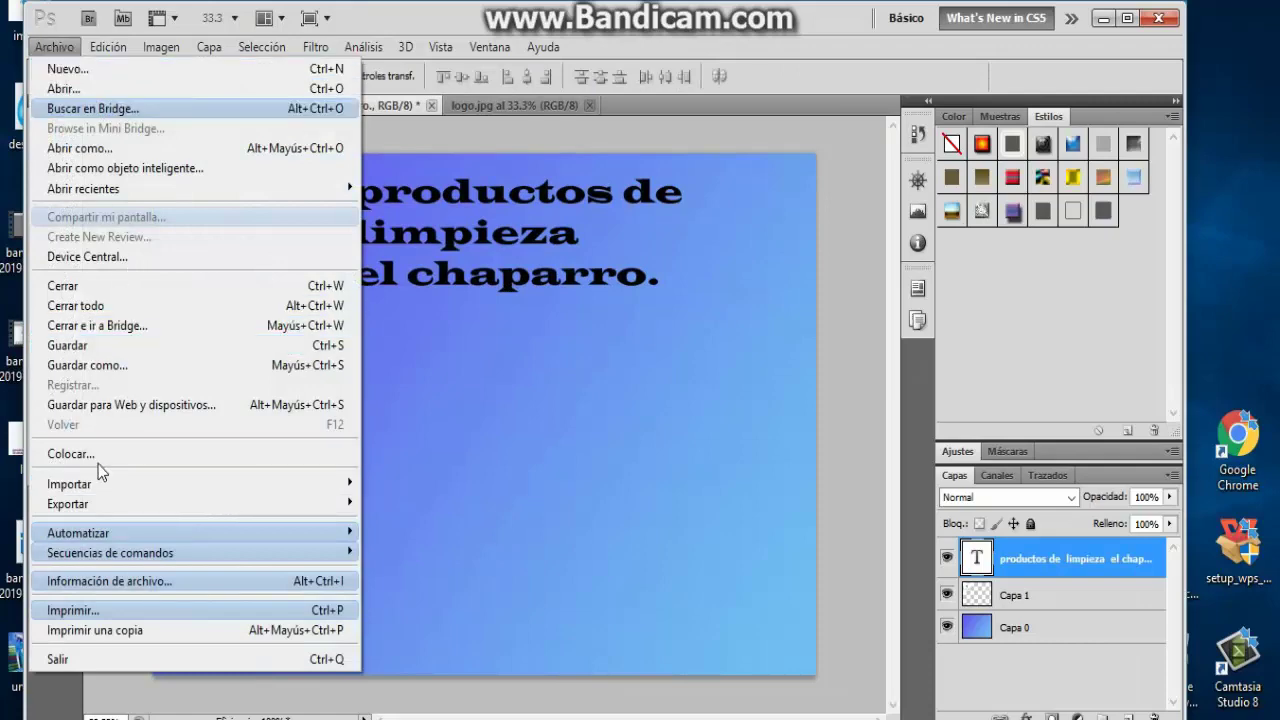
left_click(98, 454)
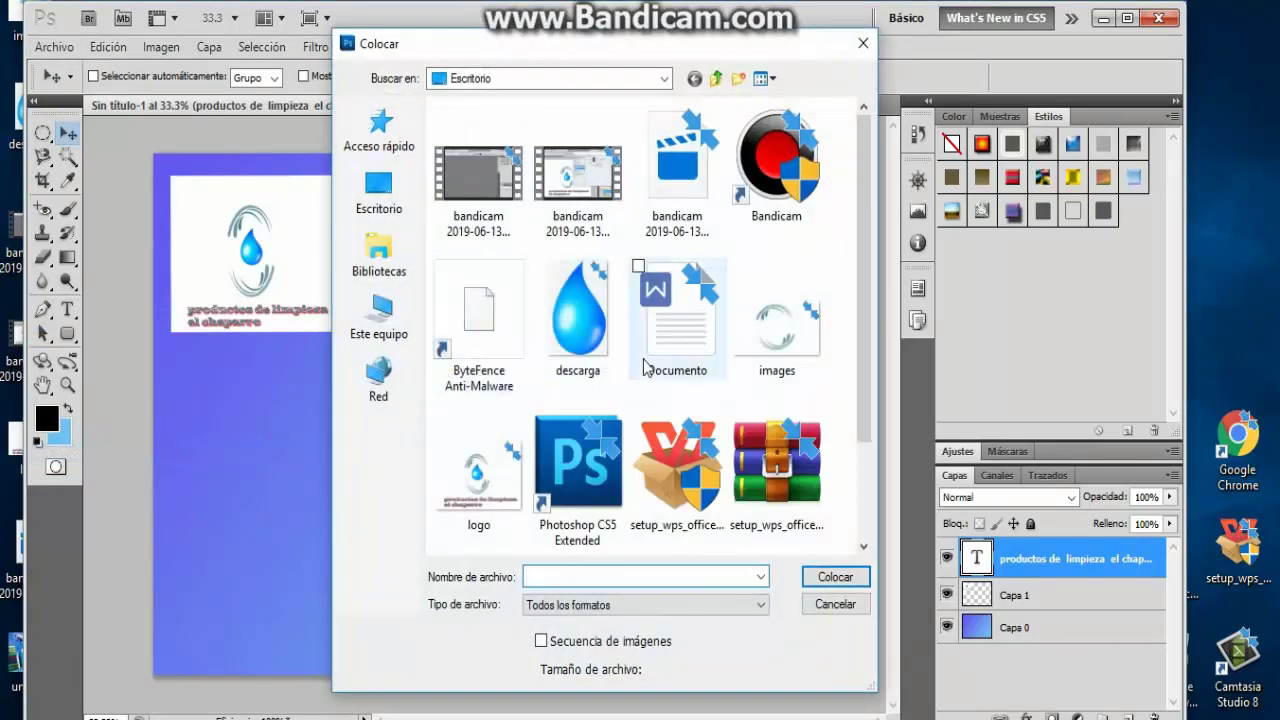
scroll(620, 300, "down", 2)
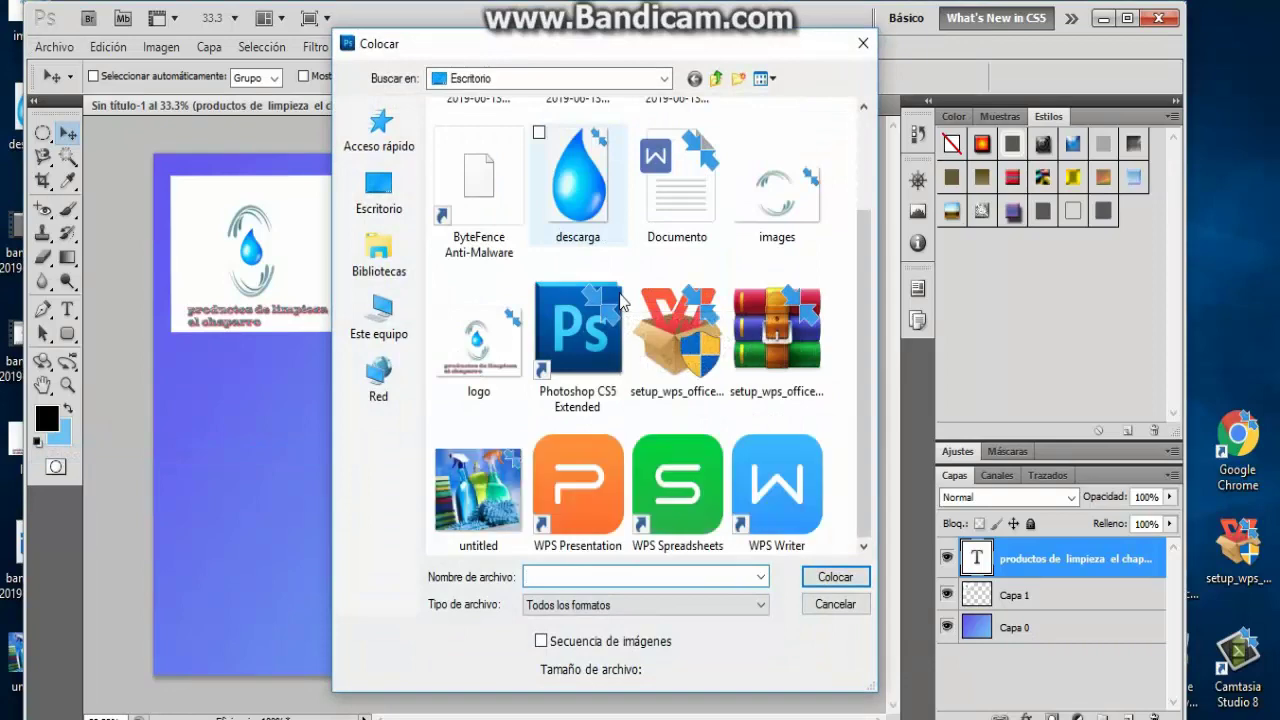
left_click(466, 525)
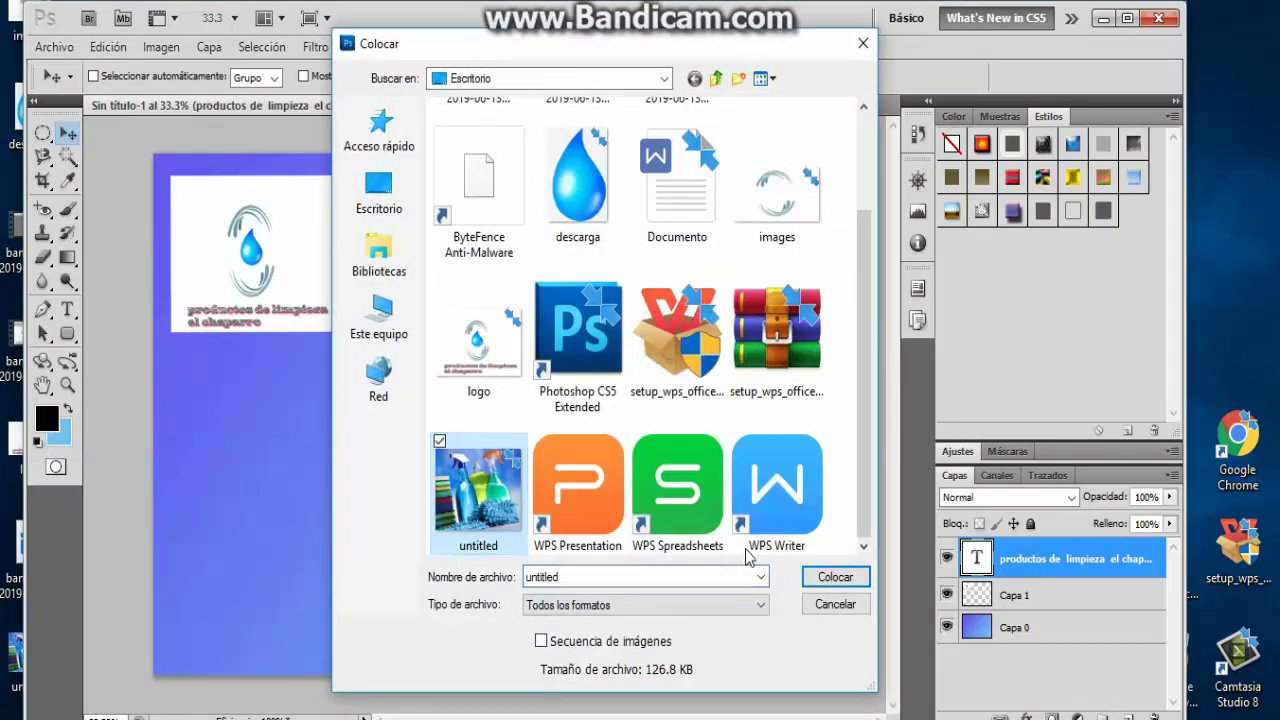
left_click(812, 579)
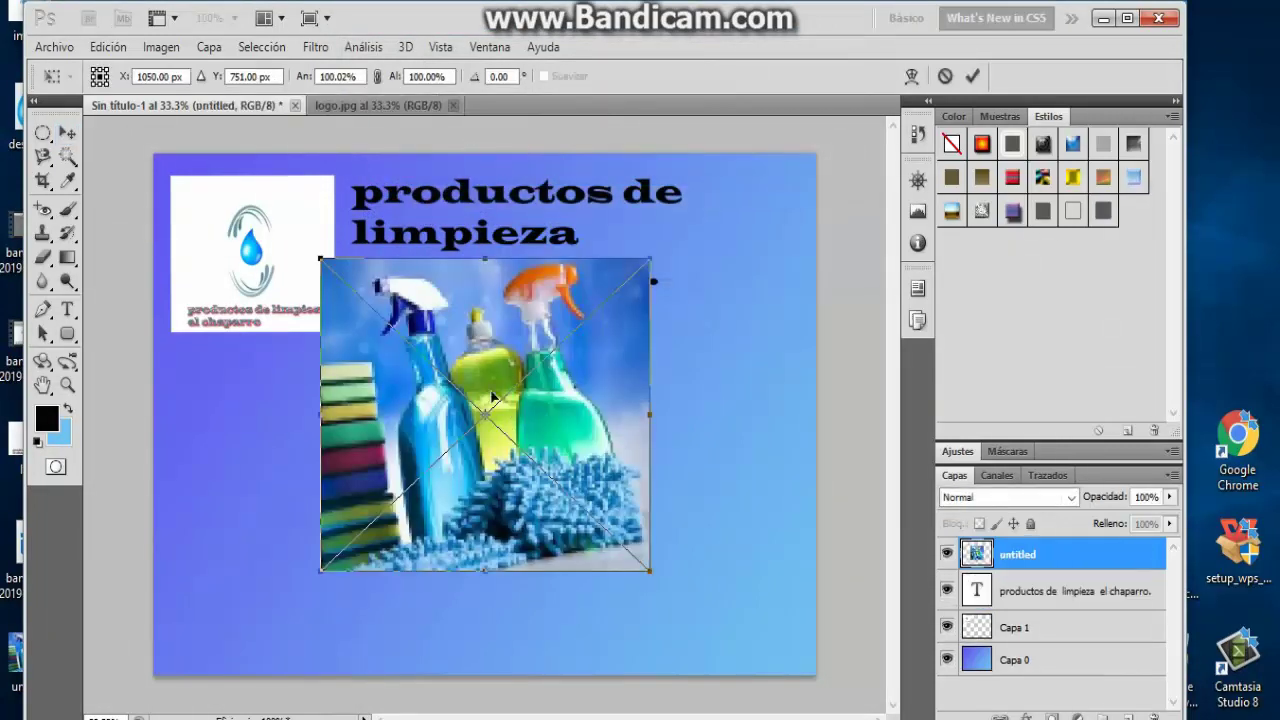
- Move and shrink the product photo into the bottom-right corner, then apply the transform
mouse_move(505, 383)
left_mouse_down()
mouse_move(600, 492)
mouse_move(624, 478)
left_mouse_up()
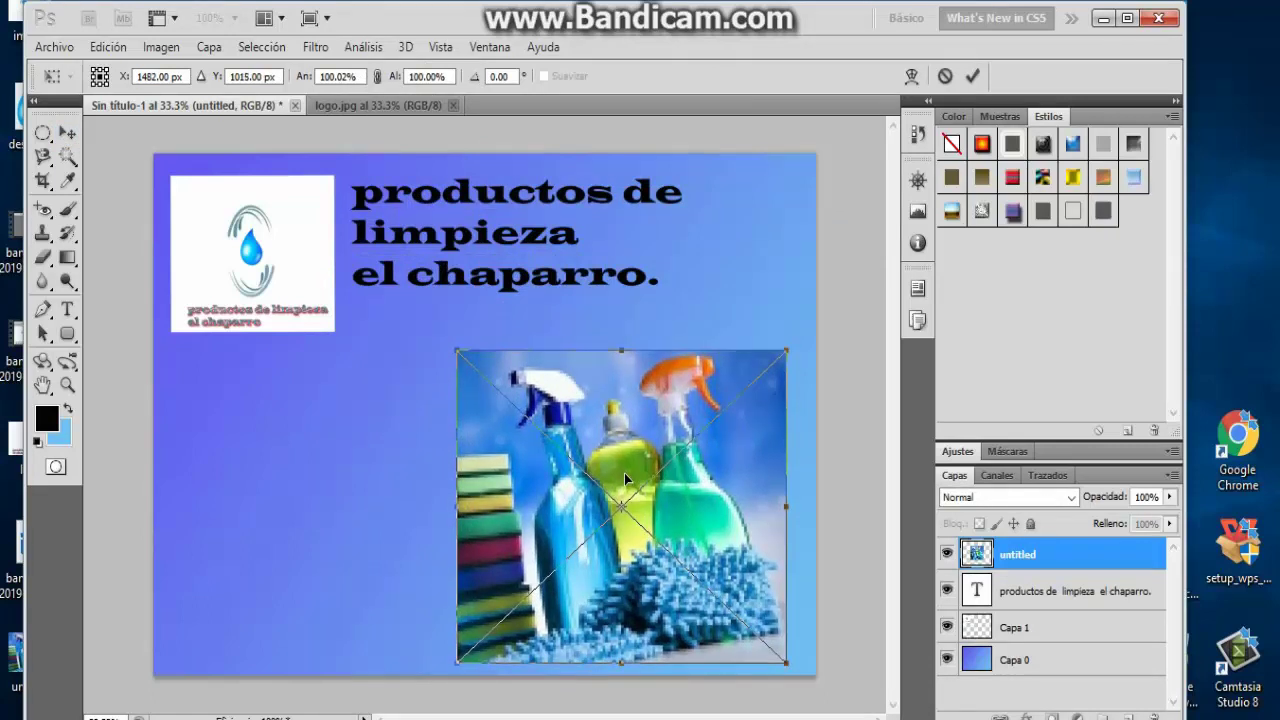
left_click_drag(624, 478, 631, 478)
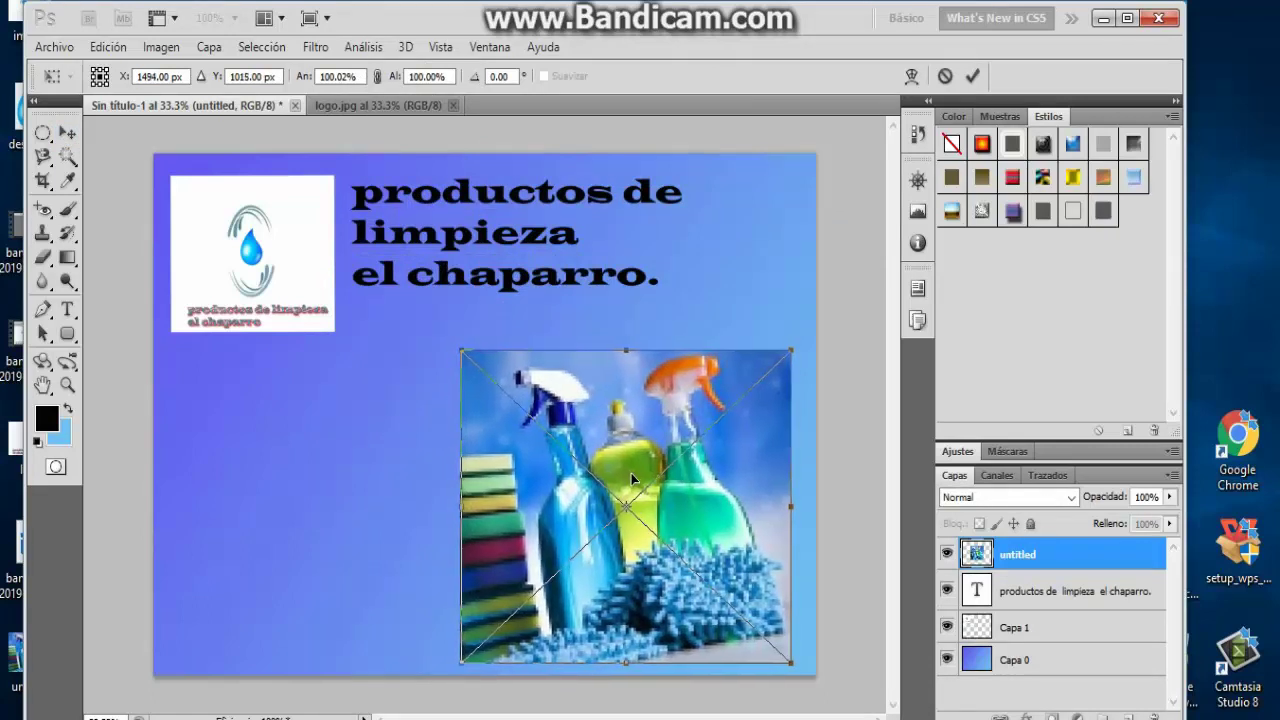
mouse_move(462, 352)
left_mouse_down()
mouse_move(541, 424)
mouse_move(548, 472)
mouse_move(516, 473)
left_mouse_up()
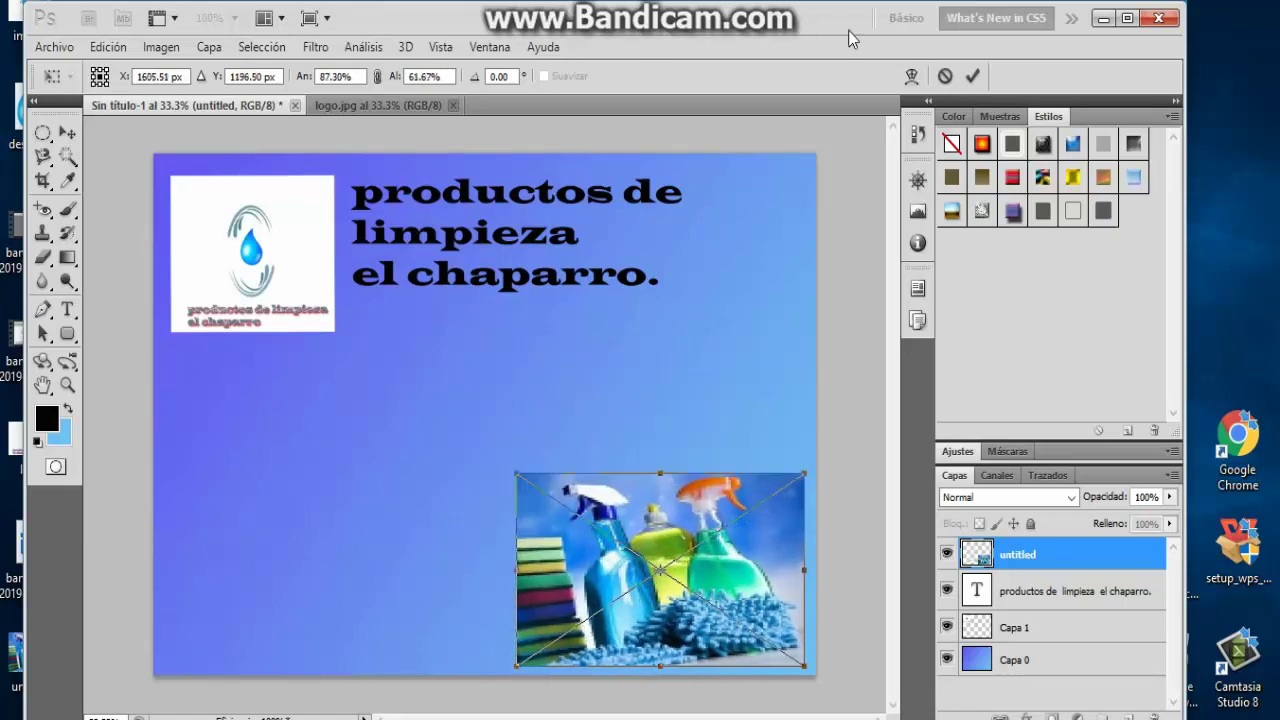
left_click(973, 78)
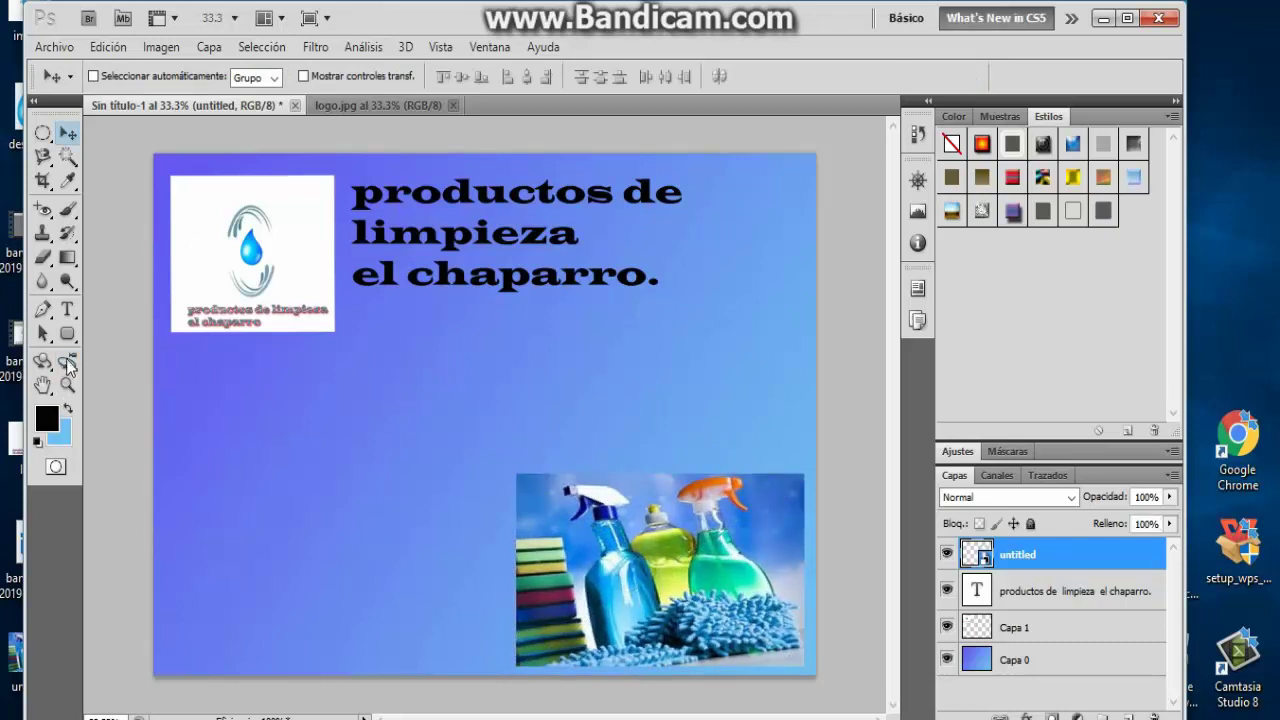
- Type the promo lines 'damos precio', 'mayoreo' and 'menudeo' in a new text block
left_click(70, 314)
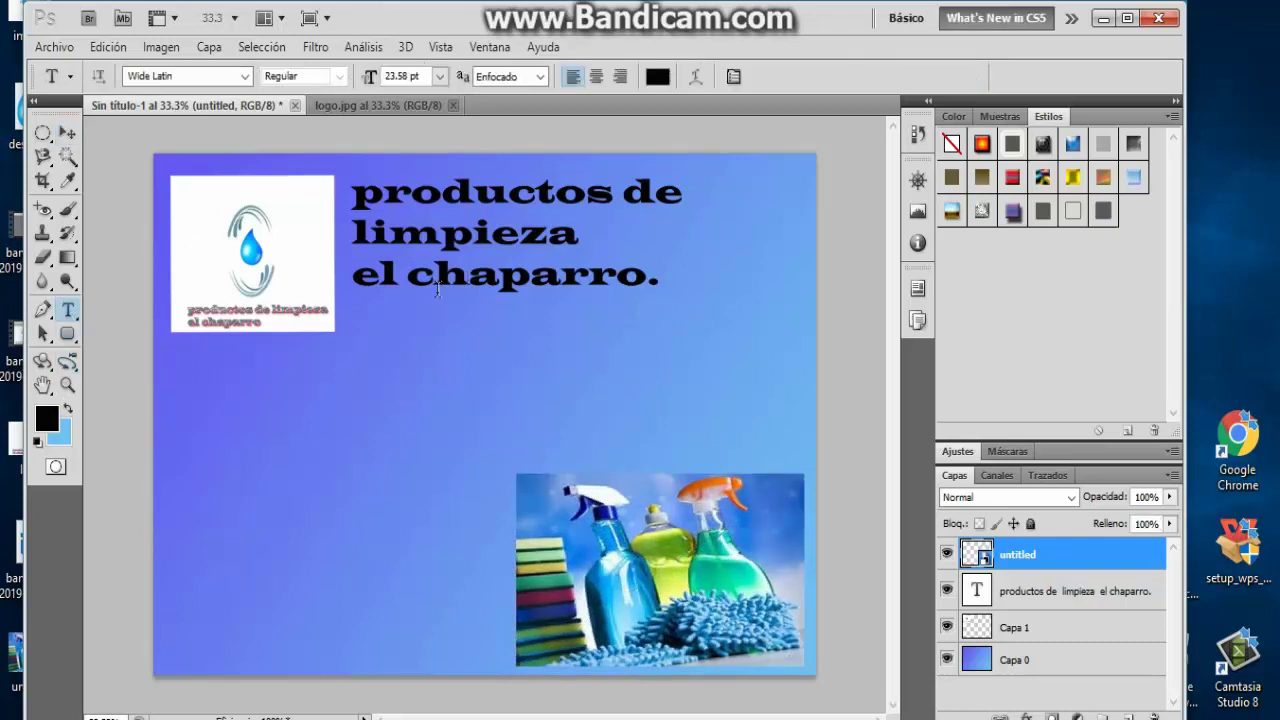
left_click(180, 368)
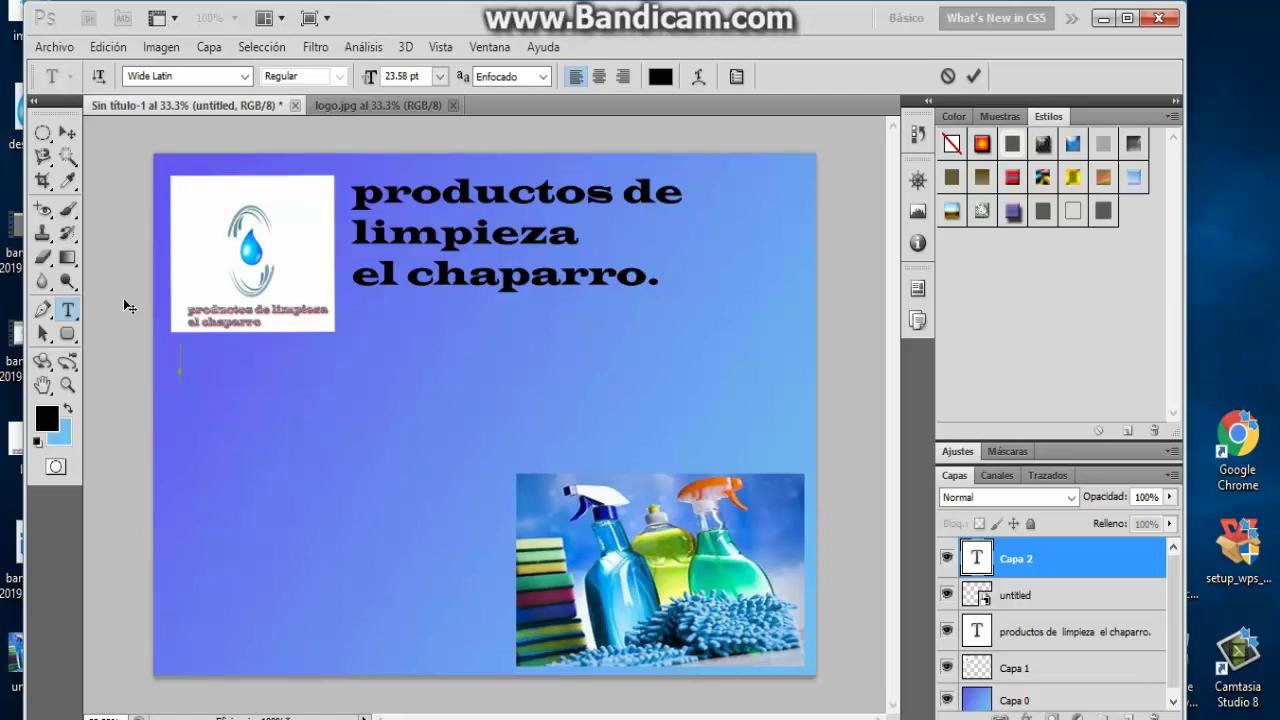
type("da")
type("mos p")
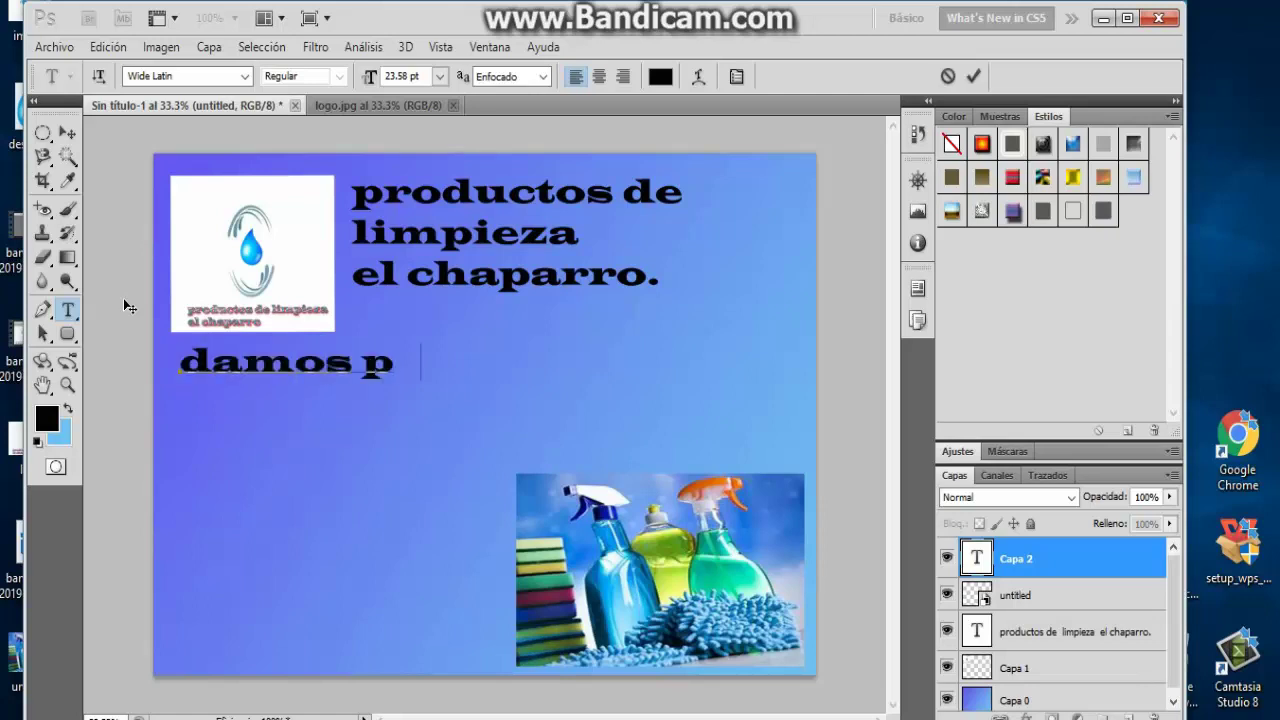
type("recio")
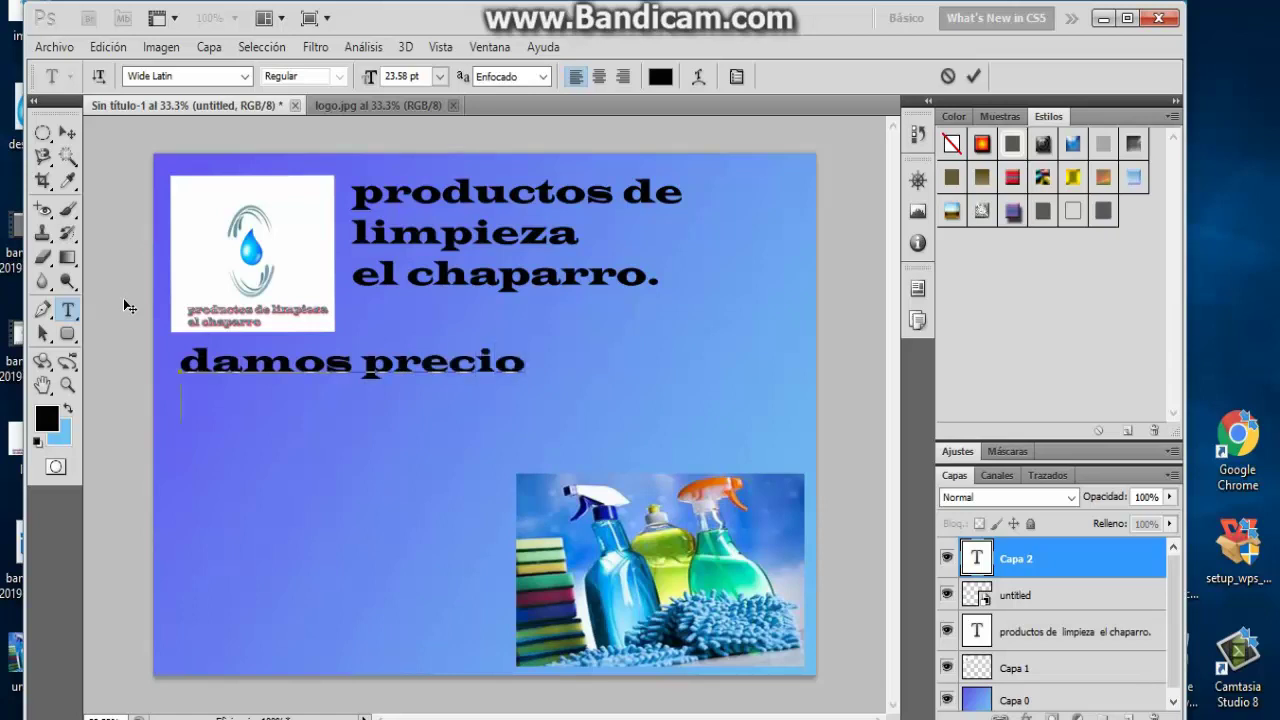
key("Return")
type("may")
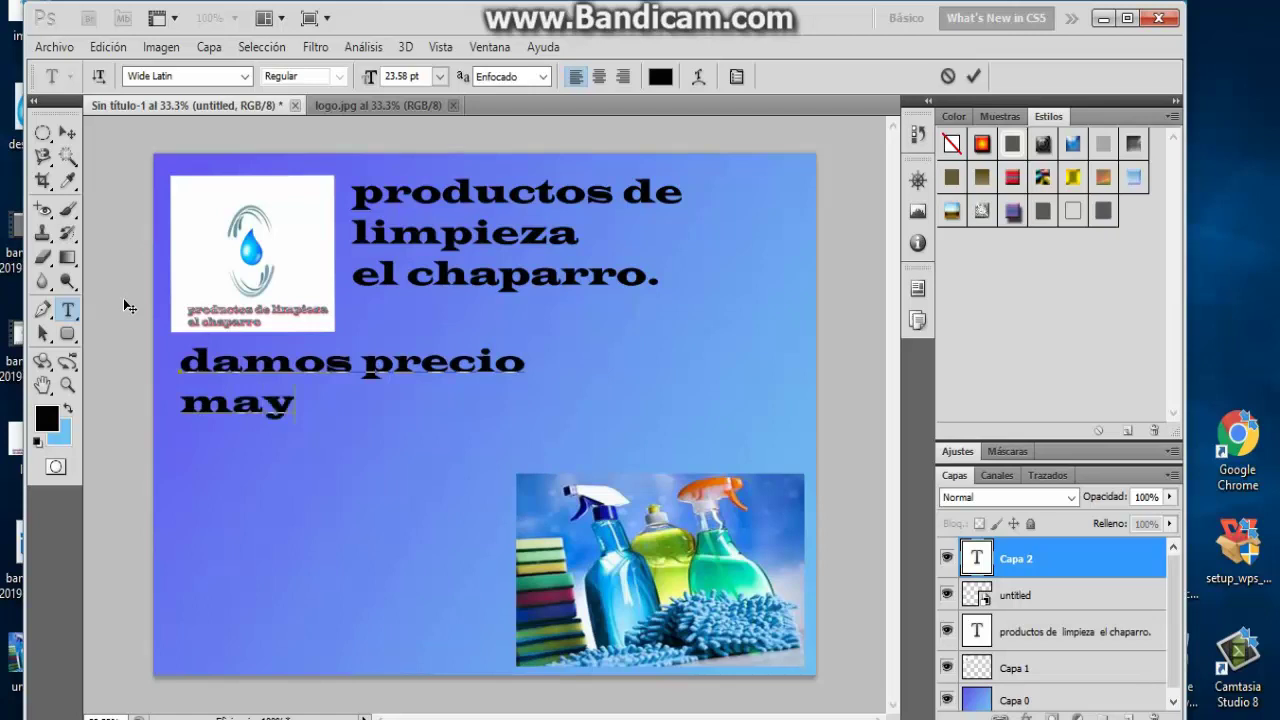
type("oreo")
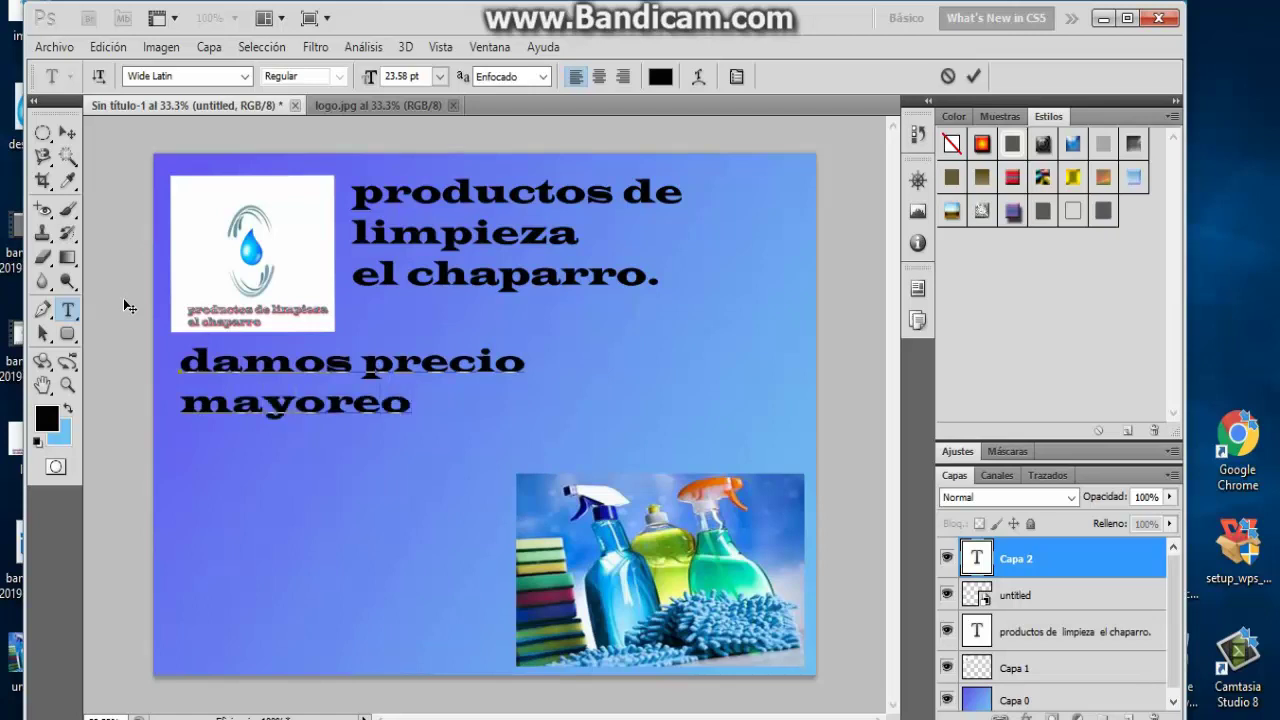
key("Return")
type("men")
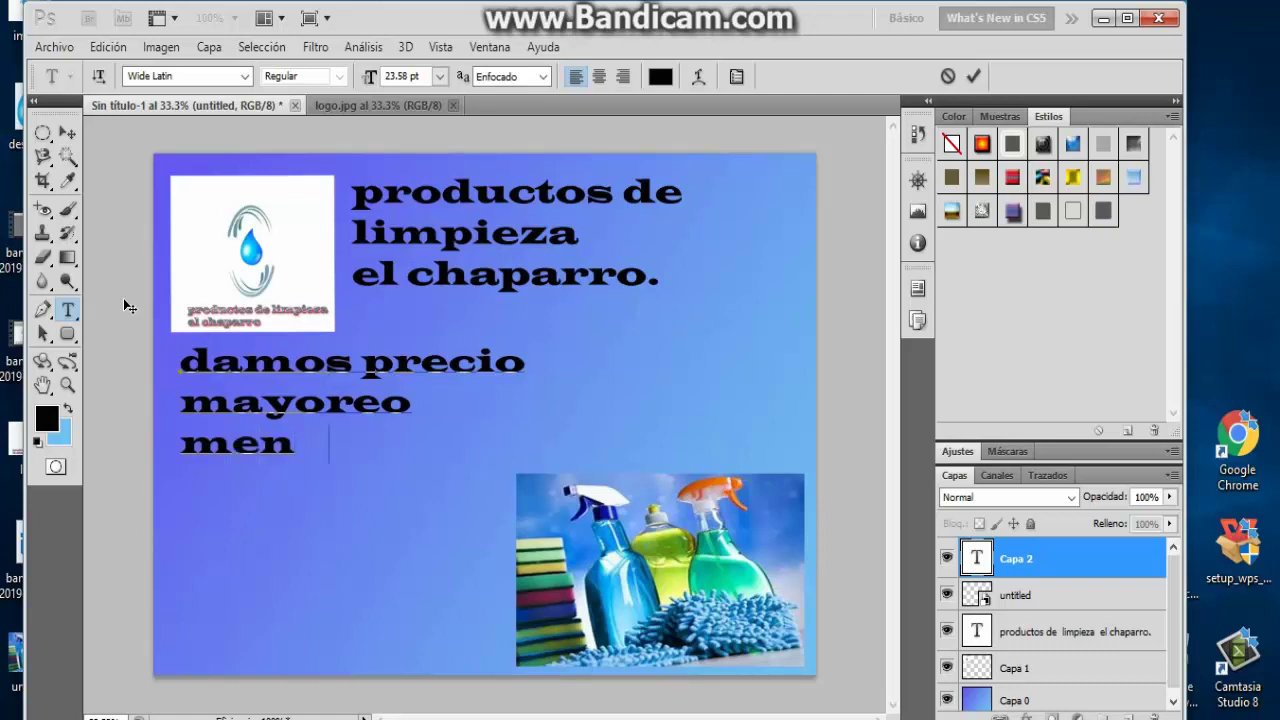
type("udeo")
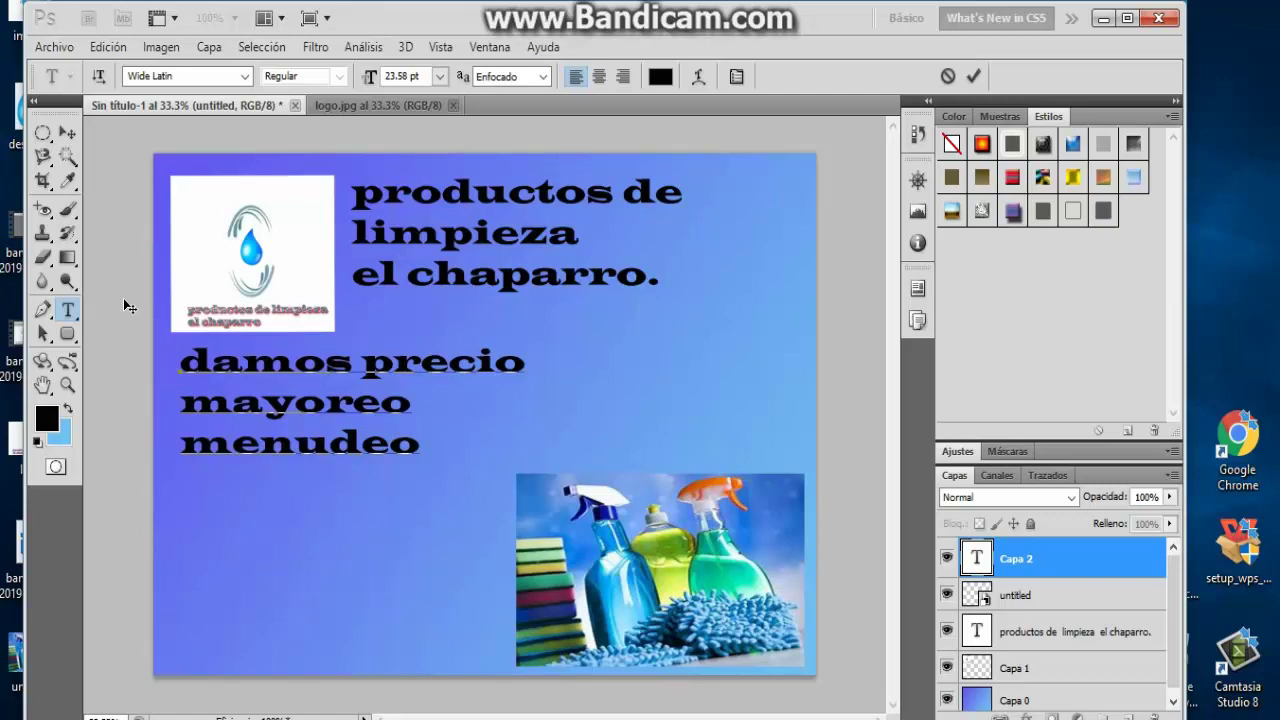
- Set the text size to 10 pt in the options bar
left_click(439, 78)
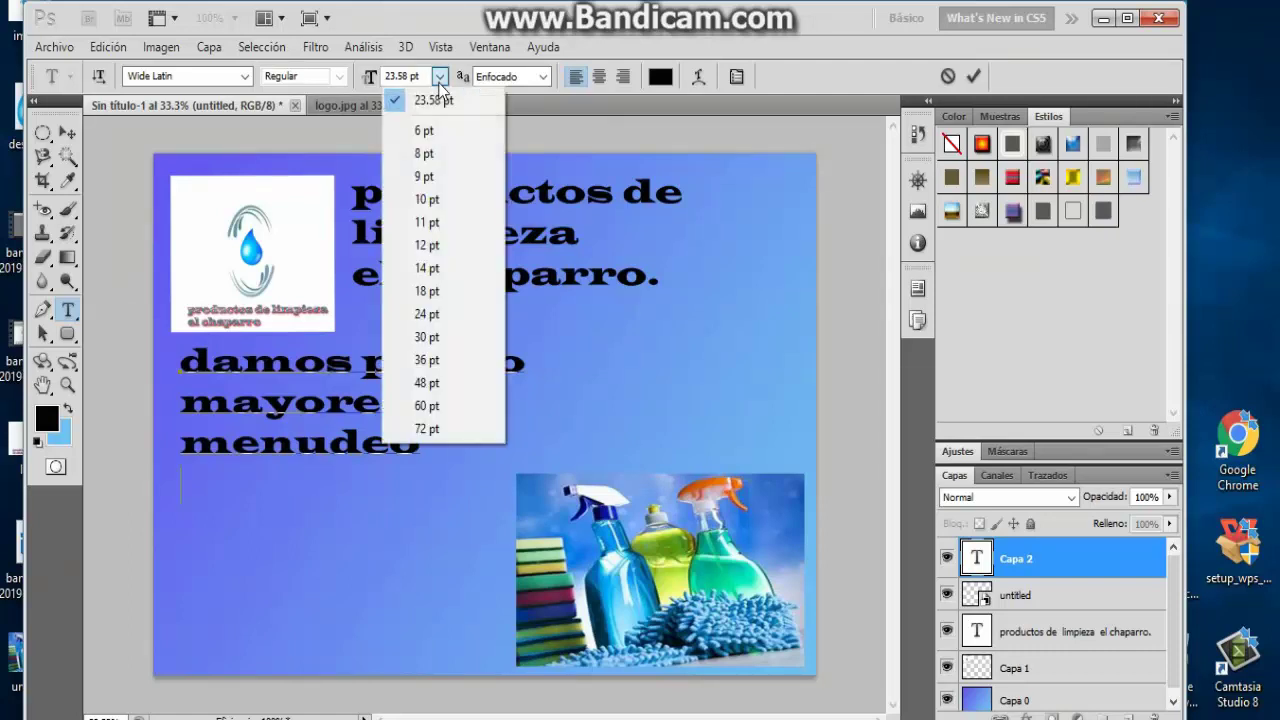
left_click(430, 246)
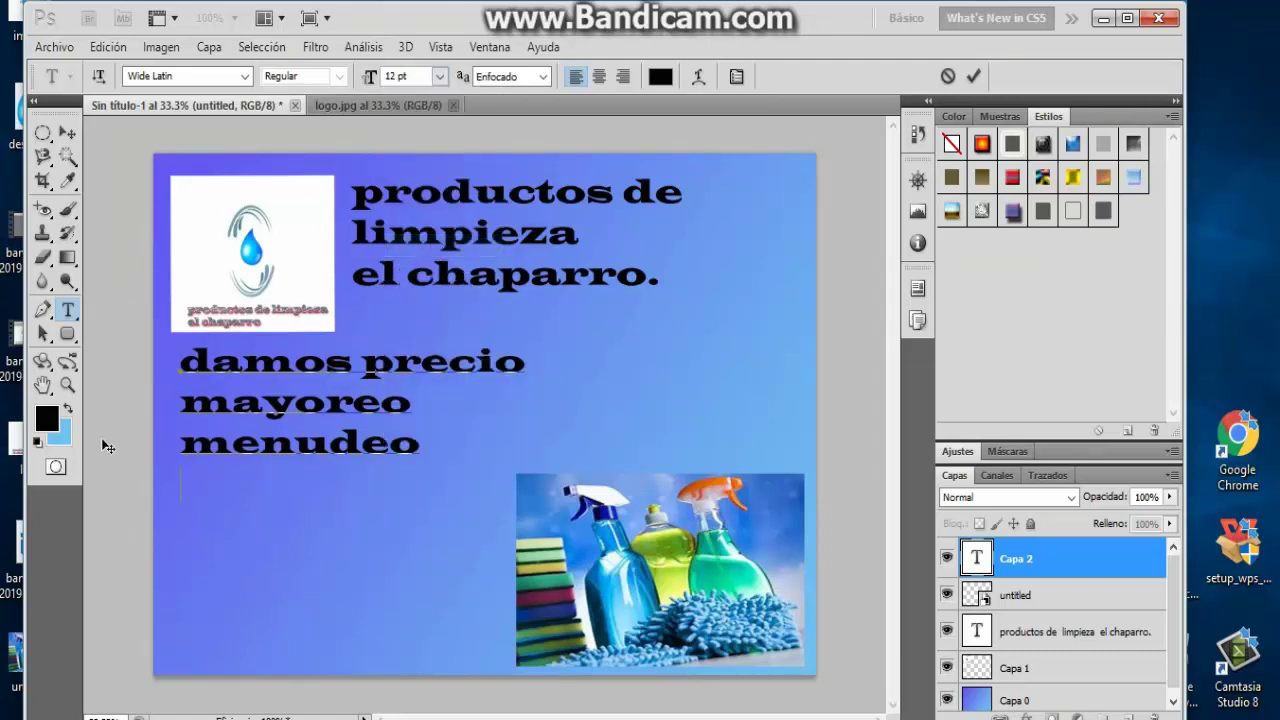
left_click(440, 80)
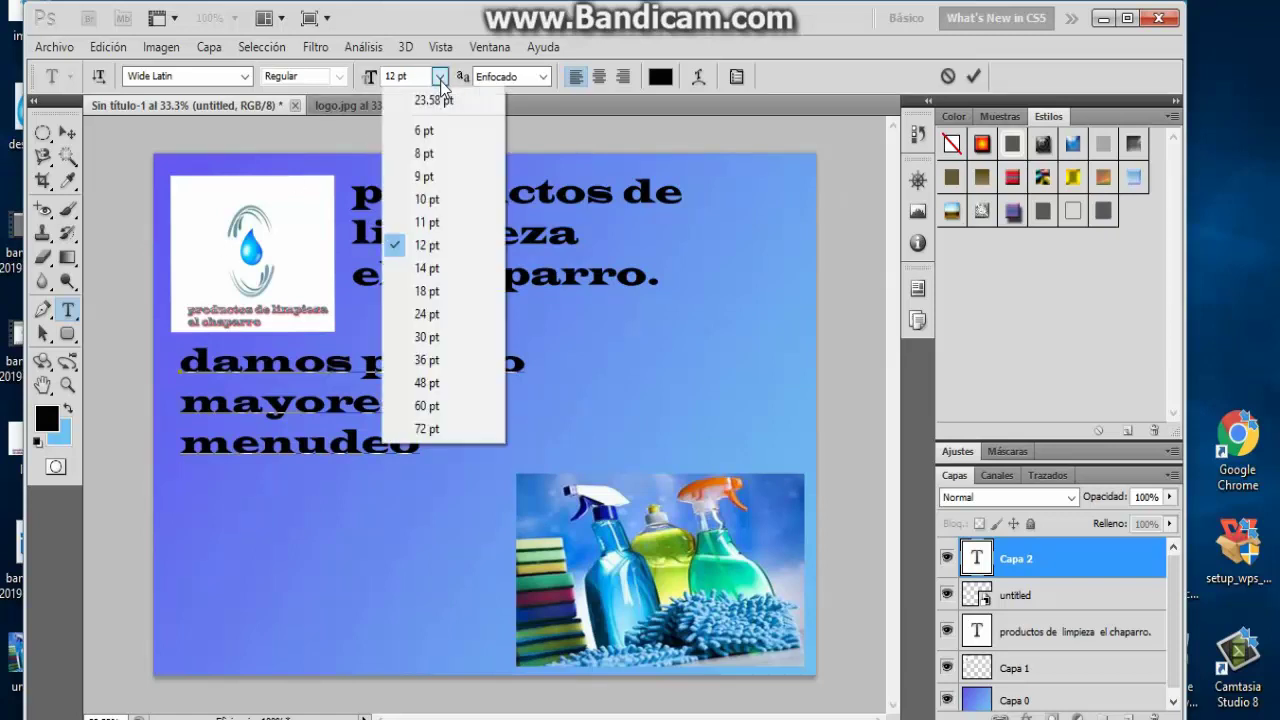
left_click(426, 200)
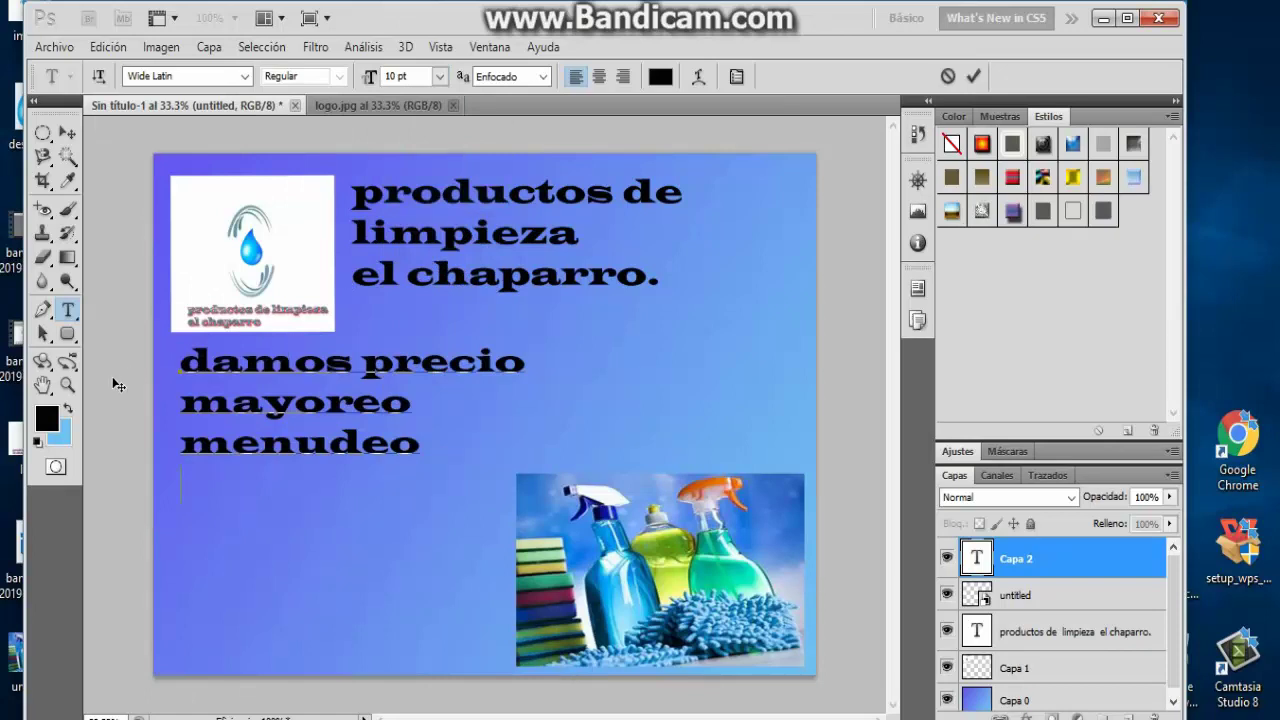
- Type 'estamos ubicados en colonia' followed by the shop's neighbourhood, correcting typos
type("es")
type("t")
type("a")
type("nos")
type(" ubic")
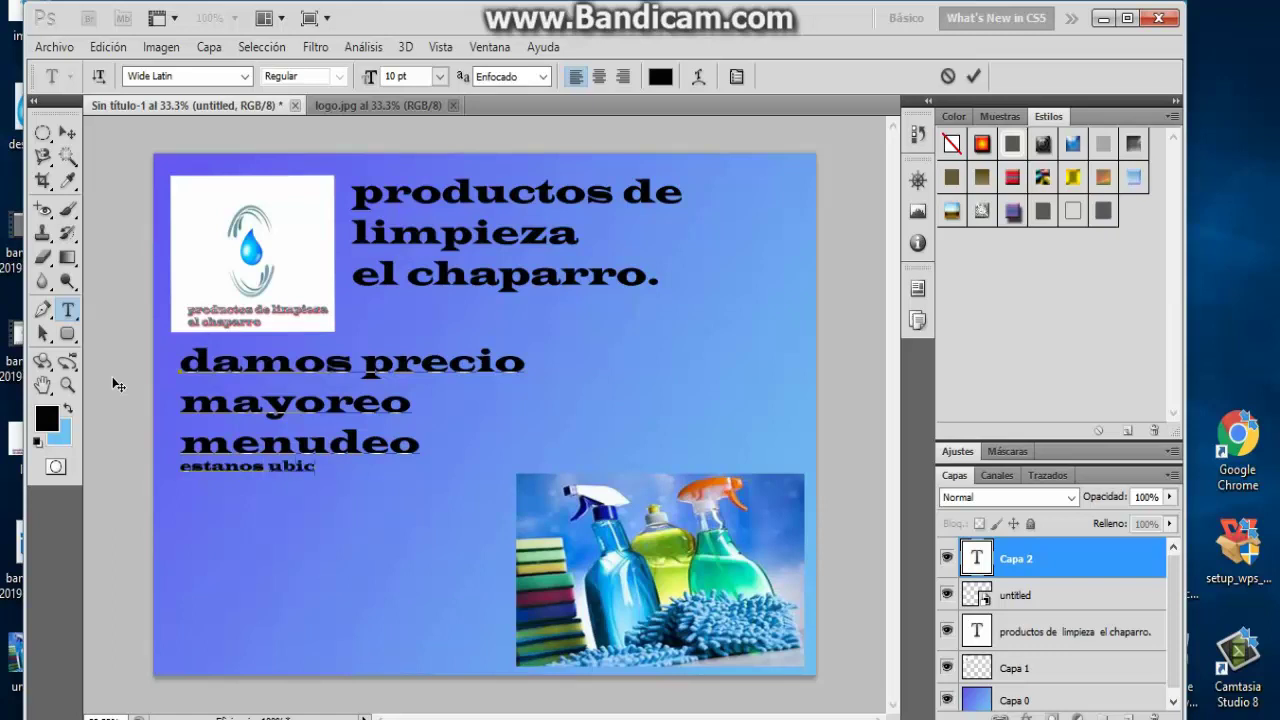
type("adoo")
key("BackSpace")
type("s ")
type("e")
type("n col")
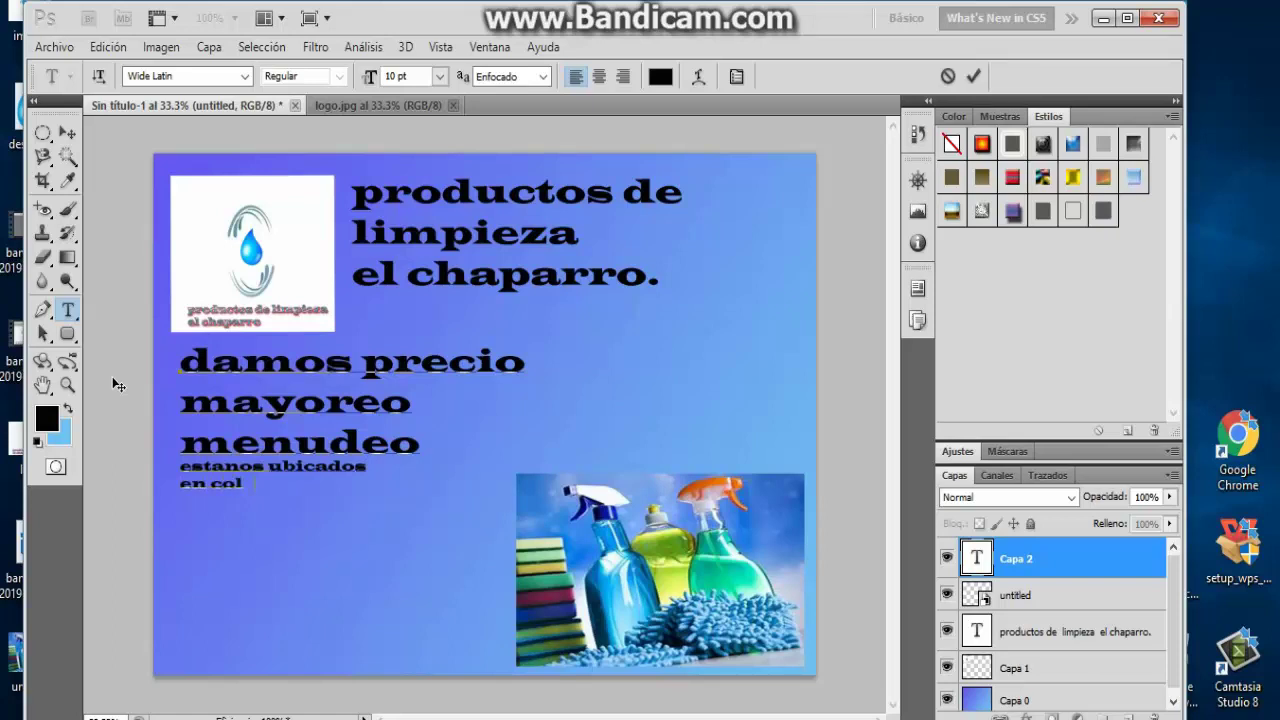
type("onia")
key("Return")
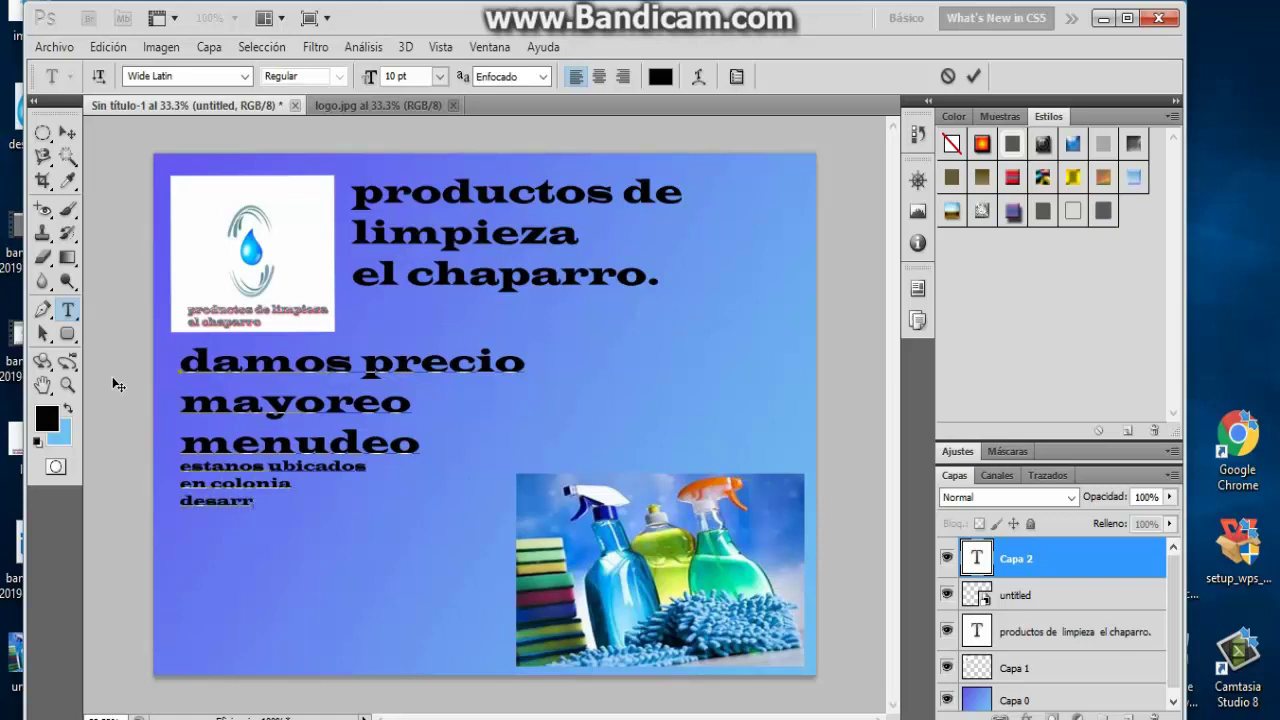
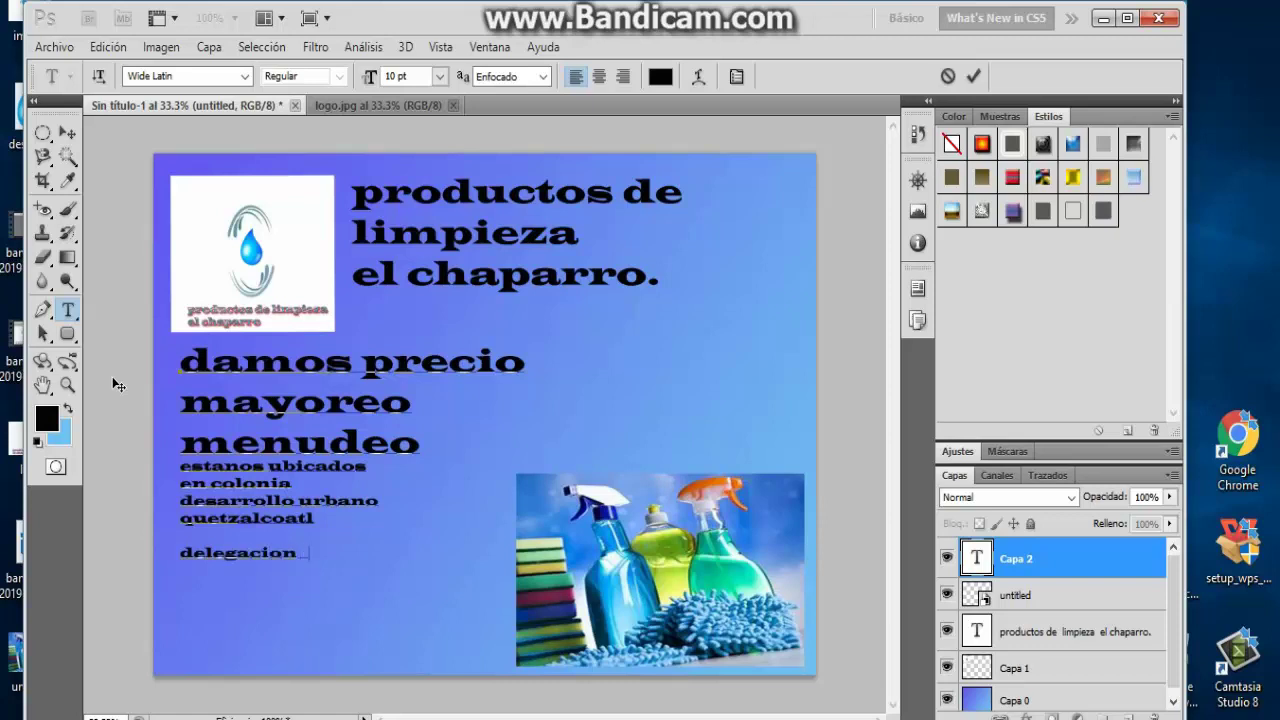
- Finish the borough and street address lines, then enter the contact phone number
key("BackSpace")
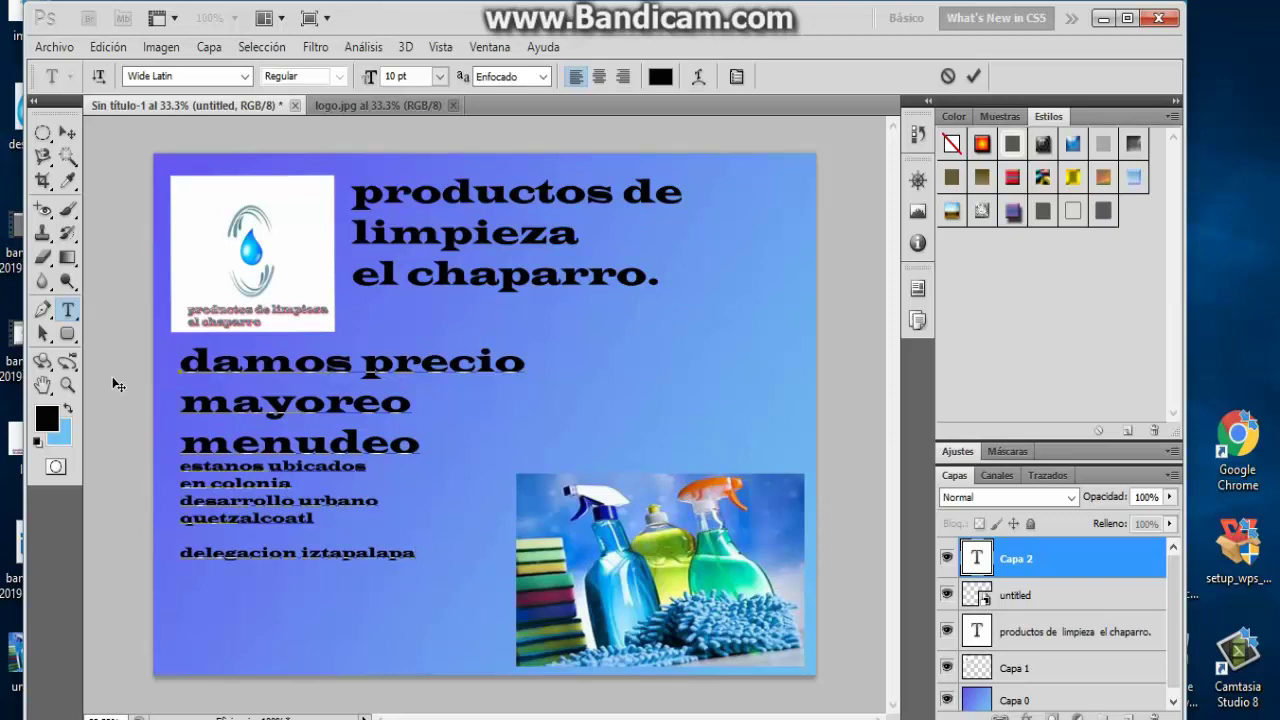
key("Return")
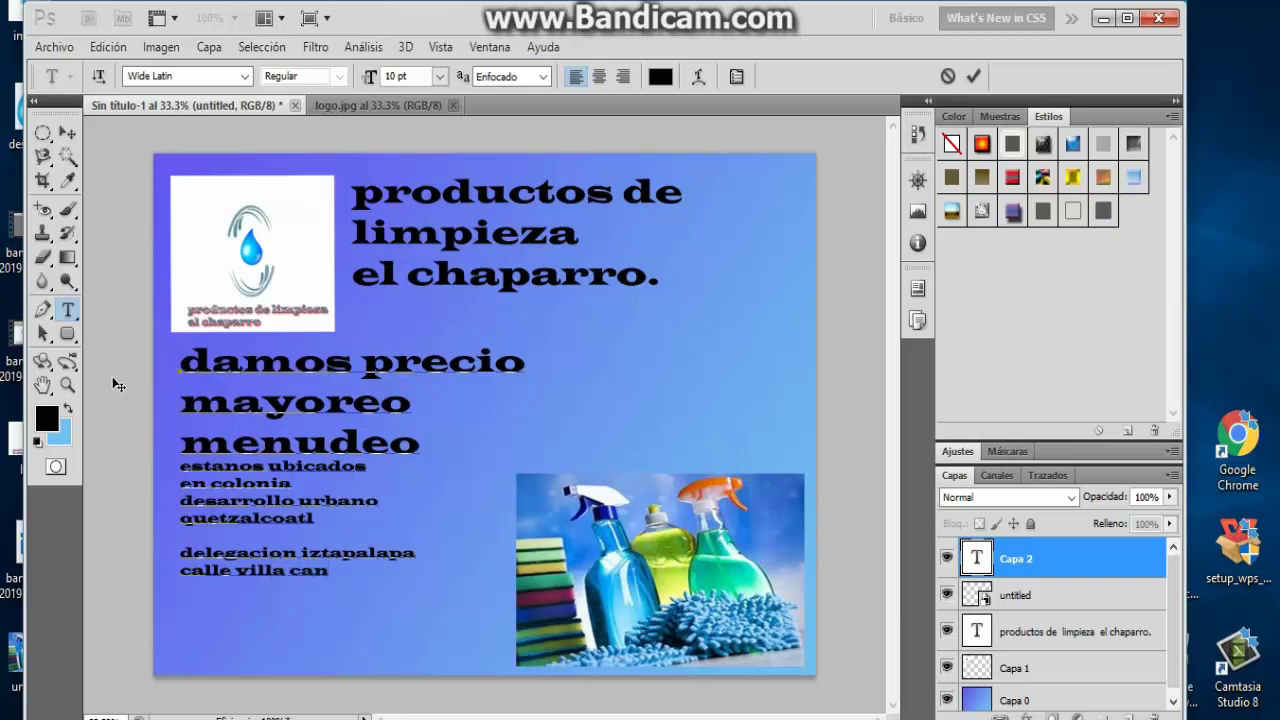
key("Return")
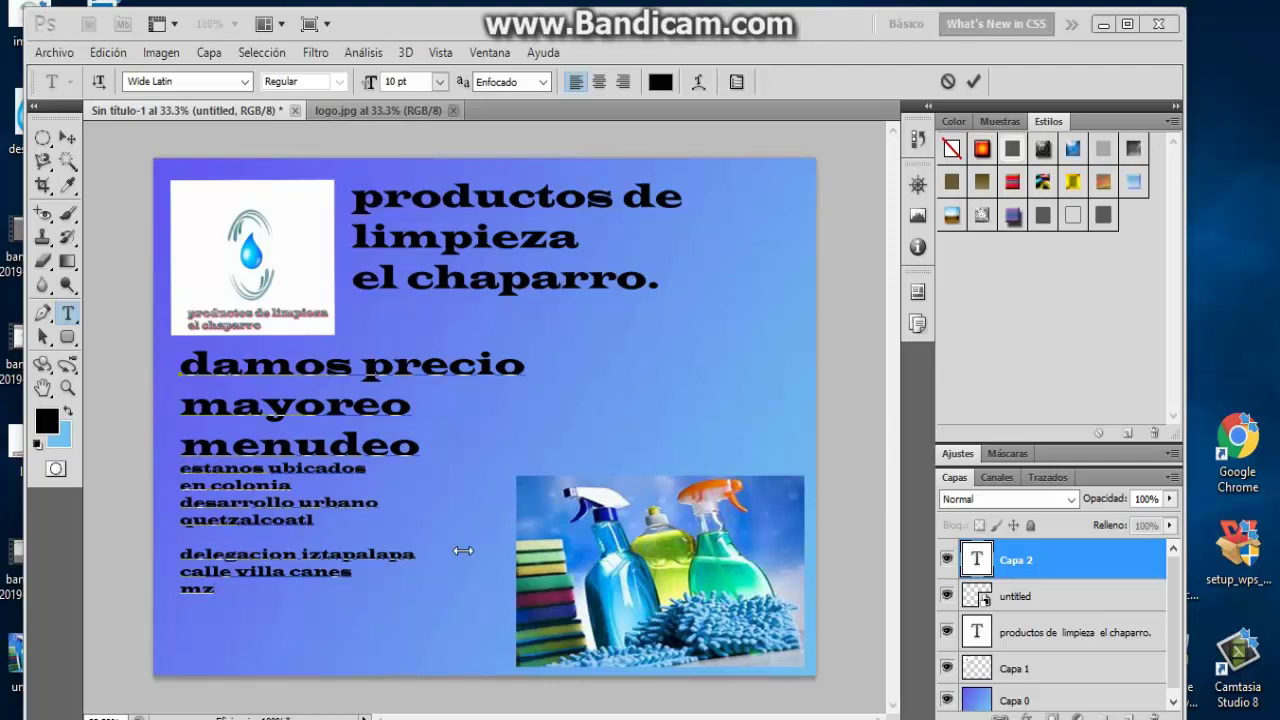
left_click(318, 624)
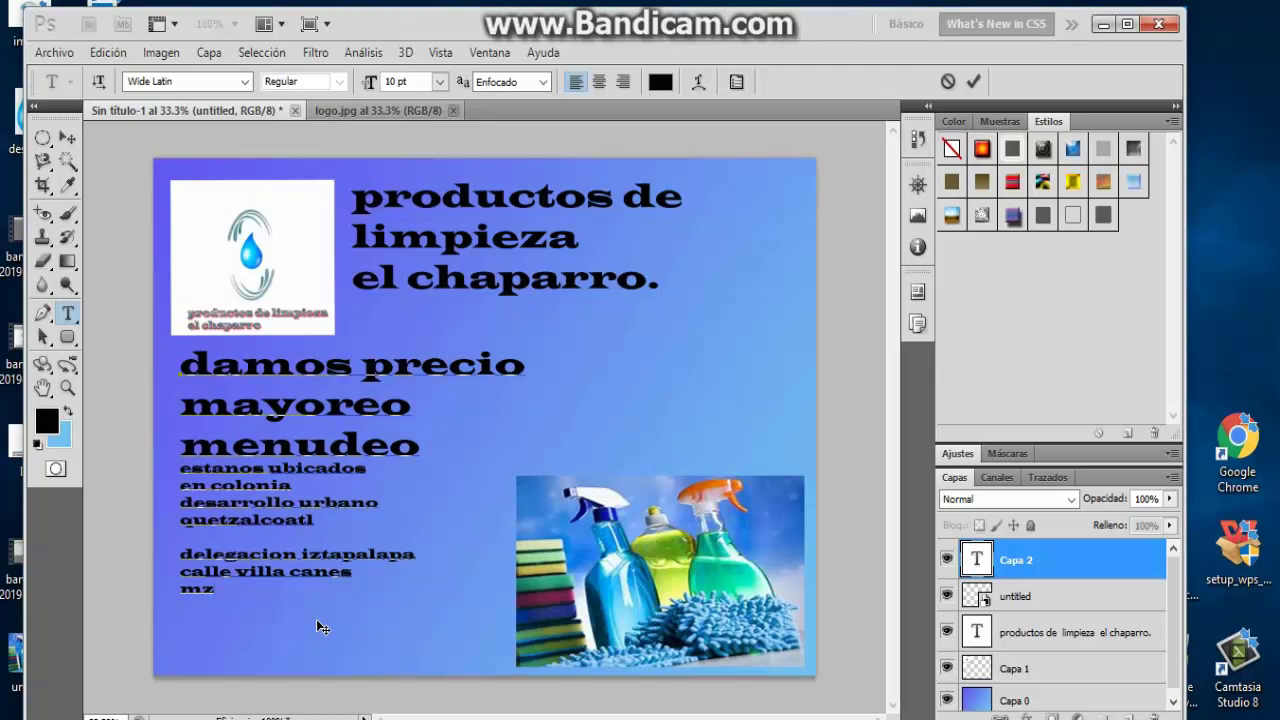
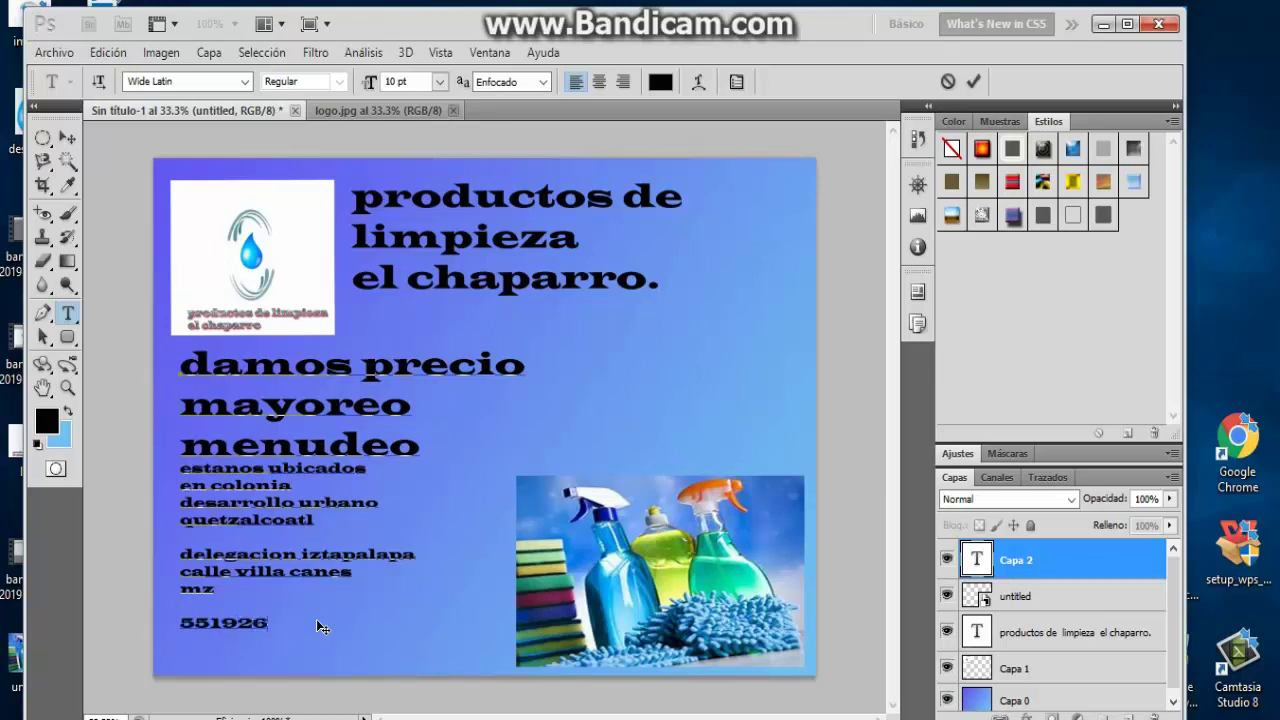
- Nudge the promo and address text block into place and clear the text selection
mouse_move(241, 651)
left_mouse_down()
mouse_move(245, 667)
mouse_move(240, 645)
left_mouse_up()
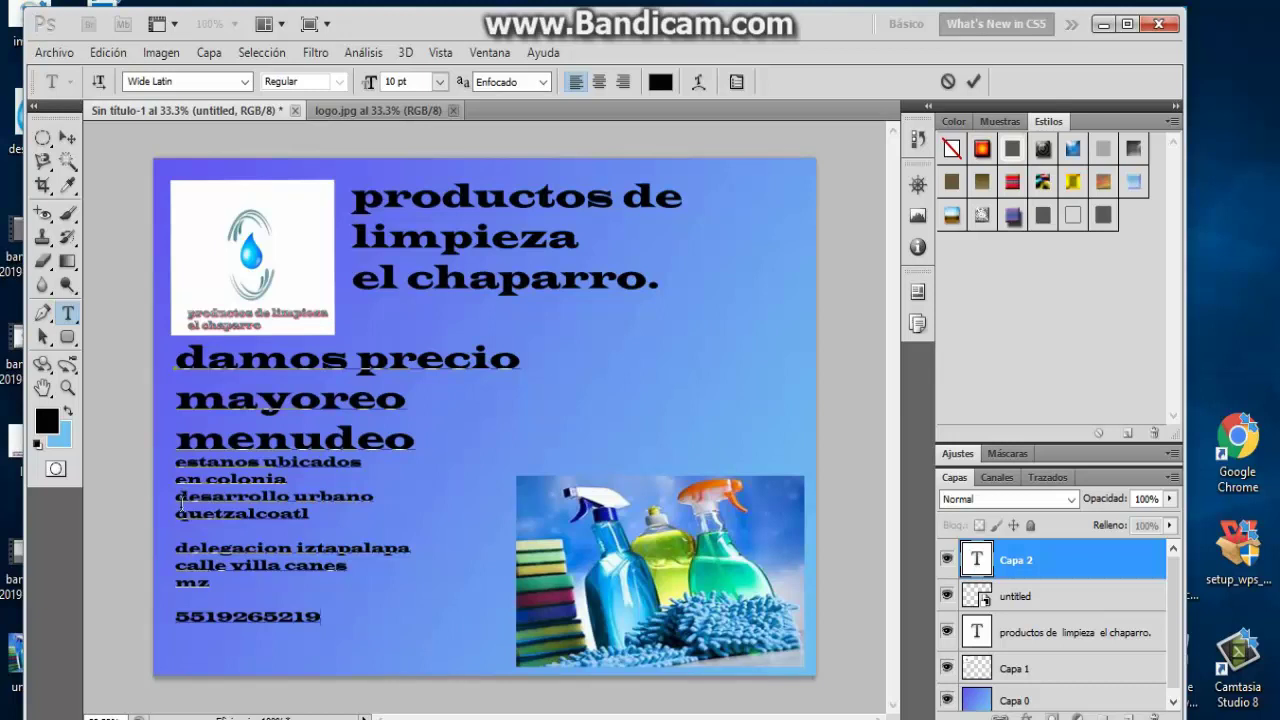
left_click_drag(172, 459, 321, 626)
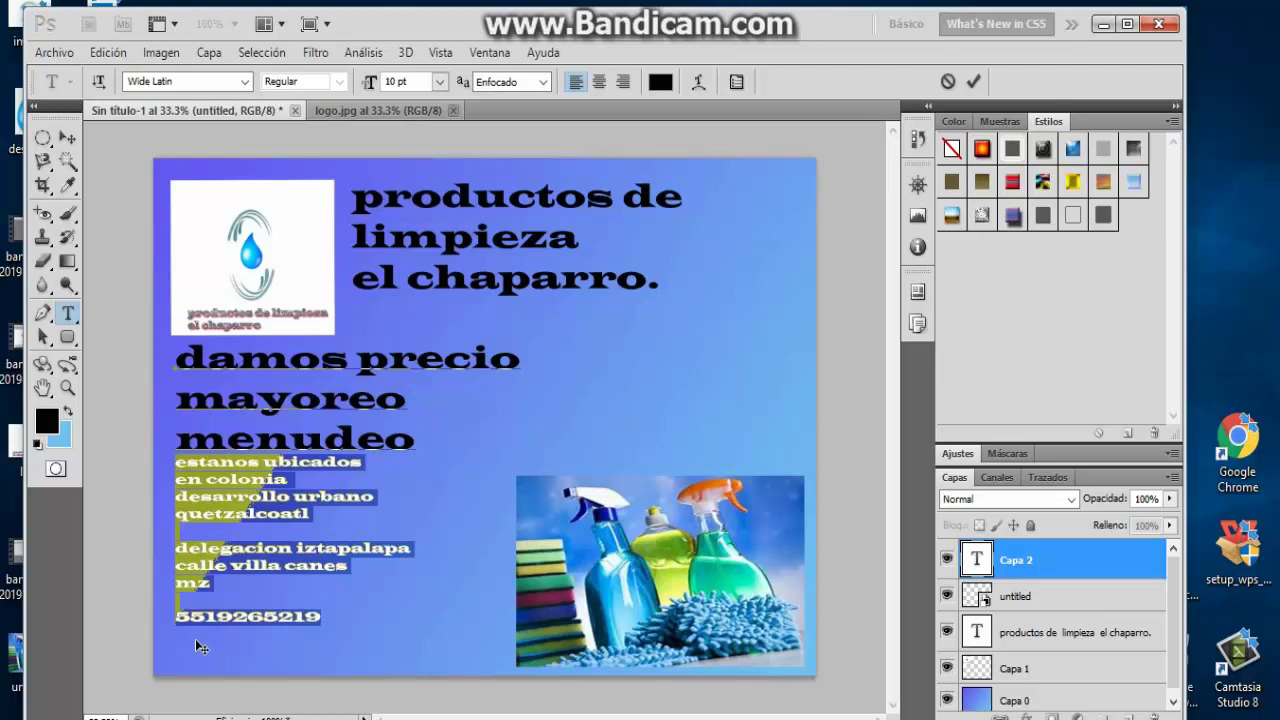
left_click_drag(196, 640, 196, 633)
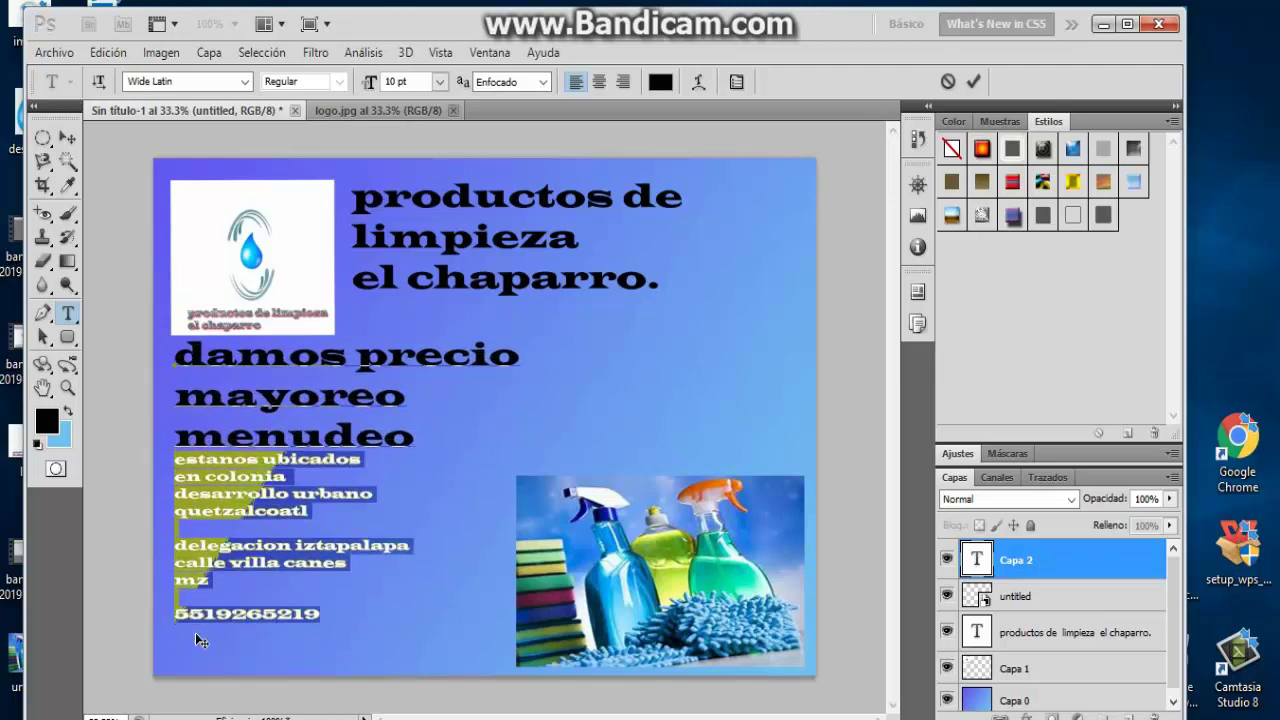
left_click(181, 456)
left_click_drag(181, 456, 180, 475)
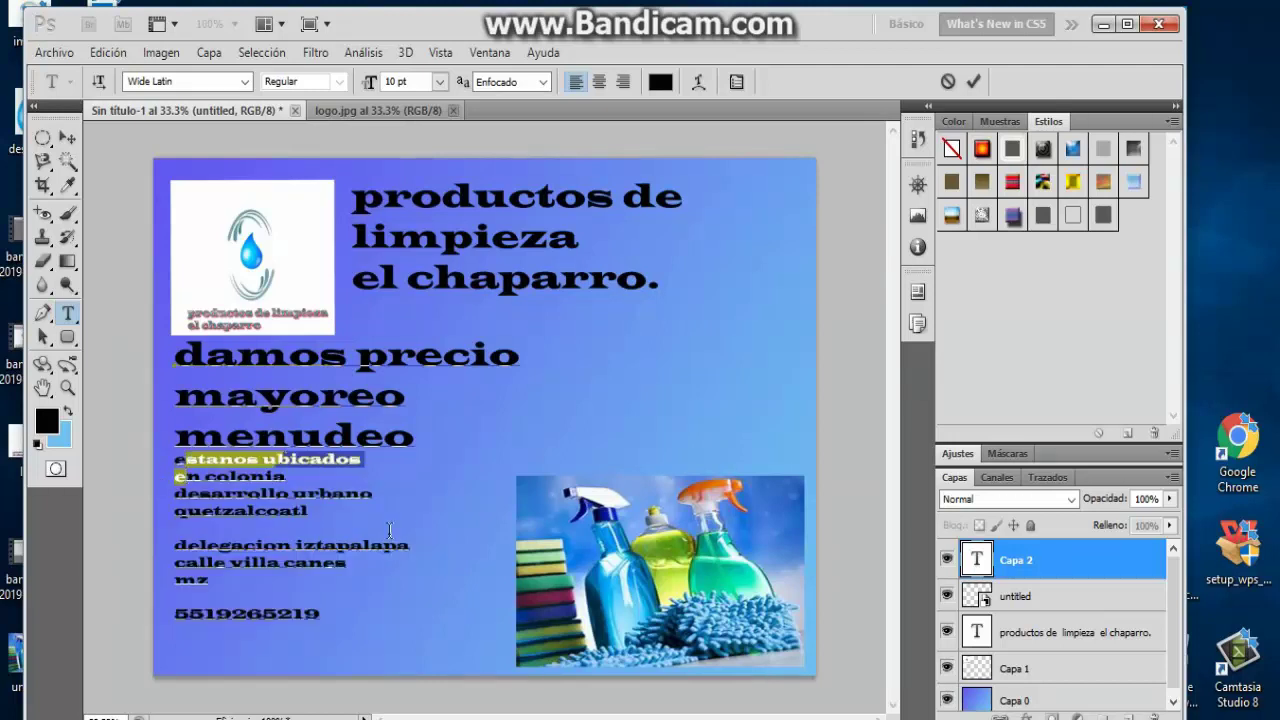
left_click(463, 501)
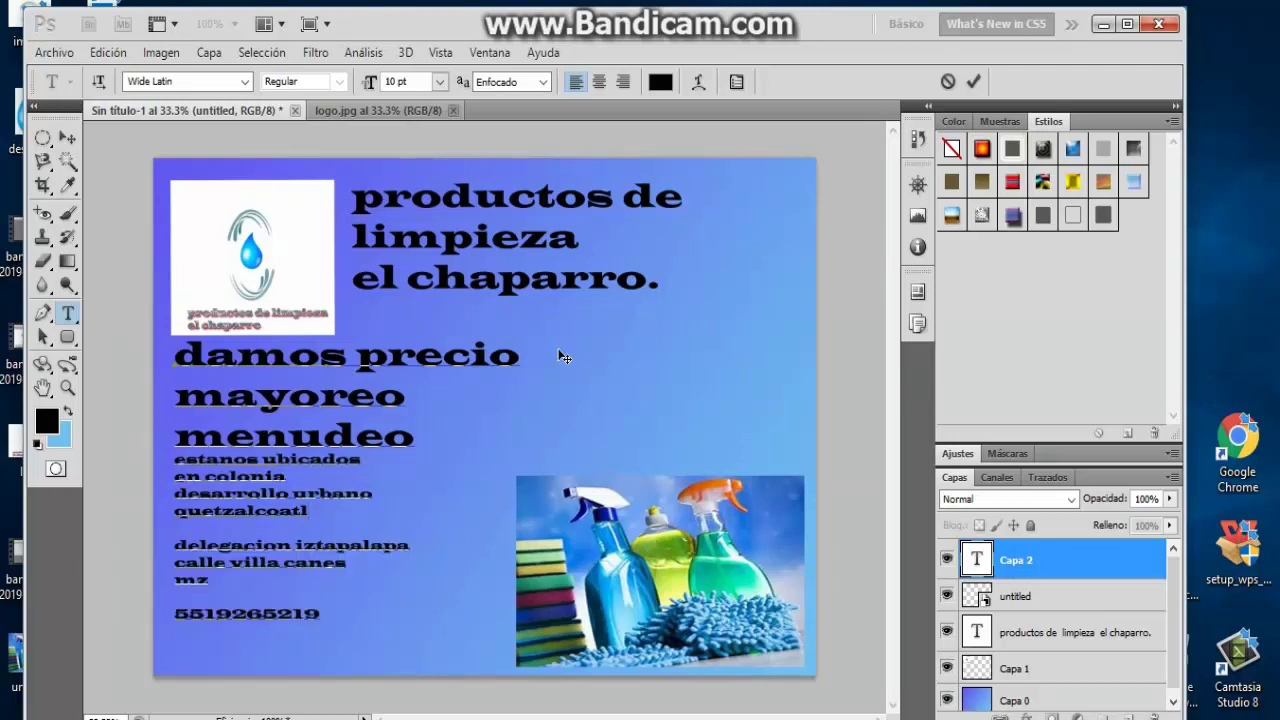